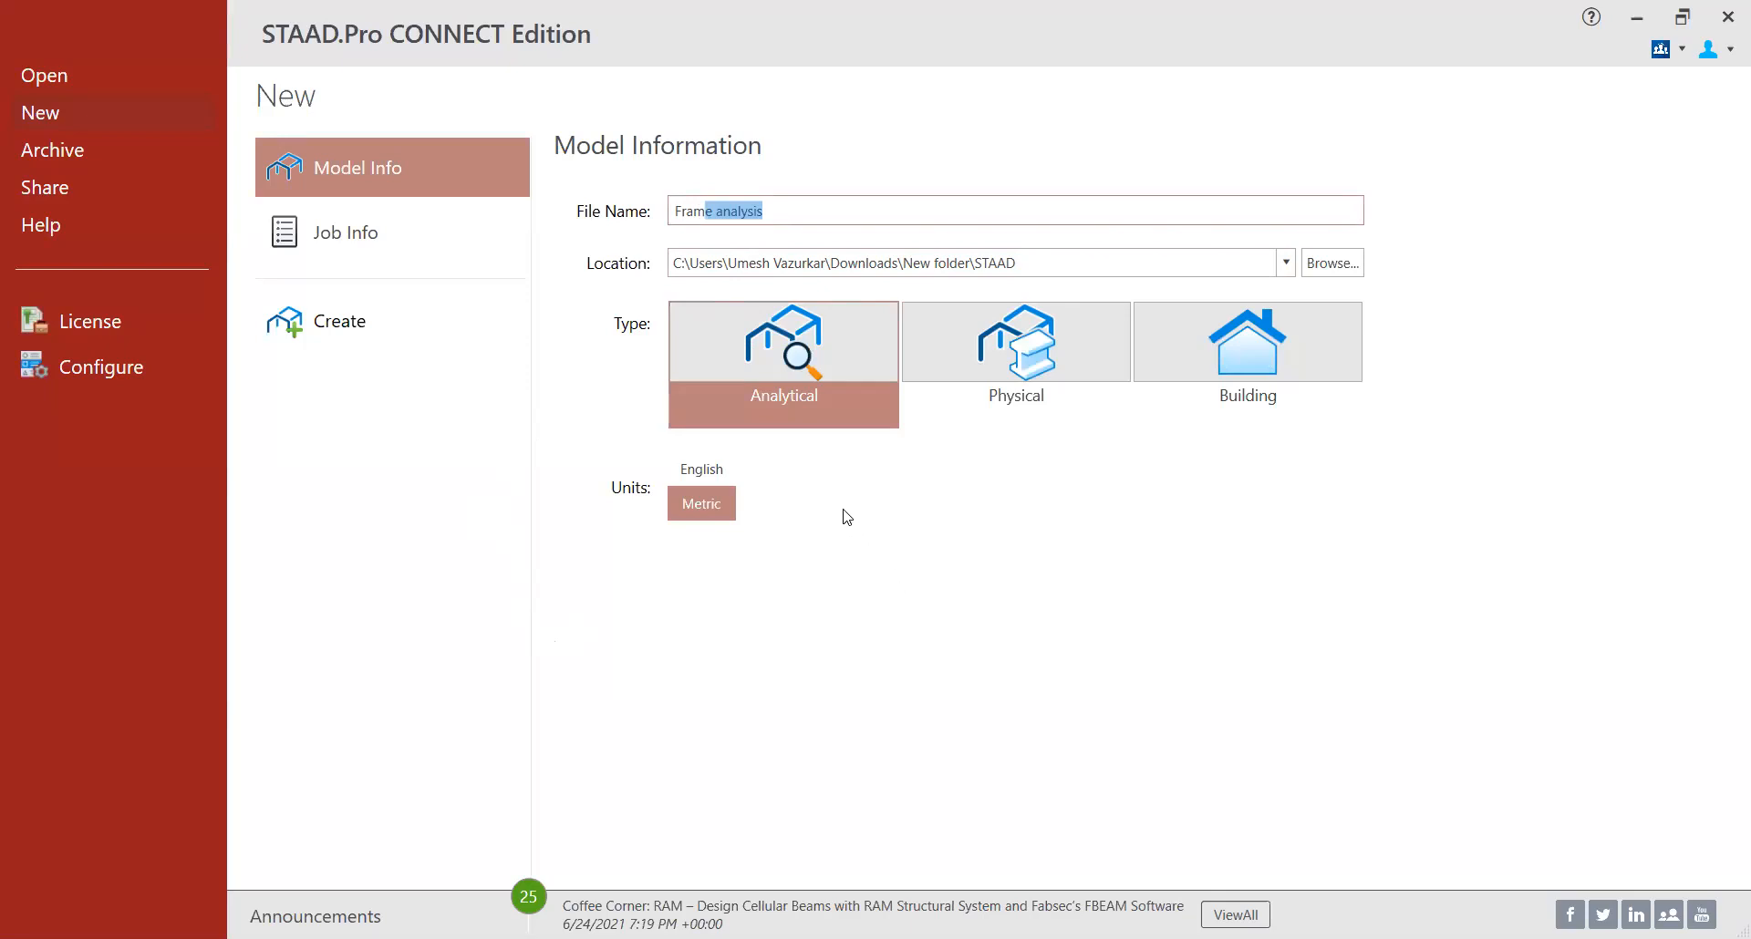
- Create a new analytical model named Frame analysis in metric units, checking the reference frame sketch
{"action": "left_click", "coordinate": [776, 219]}
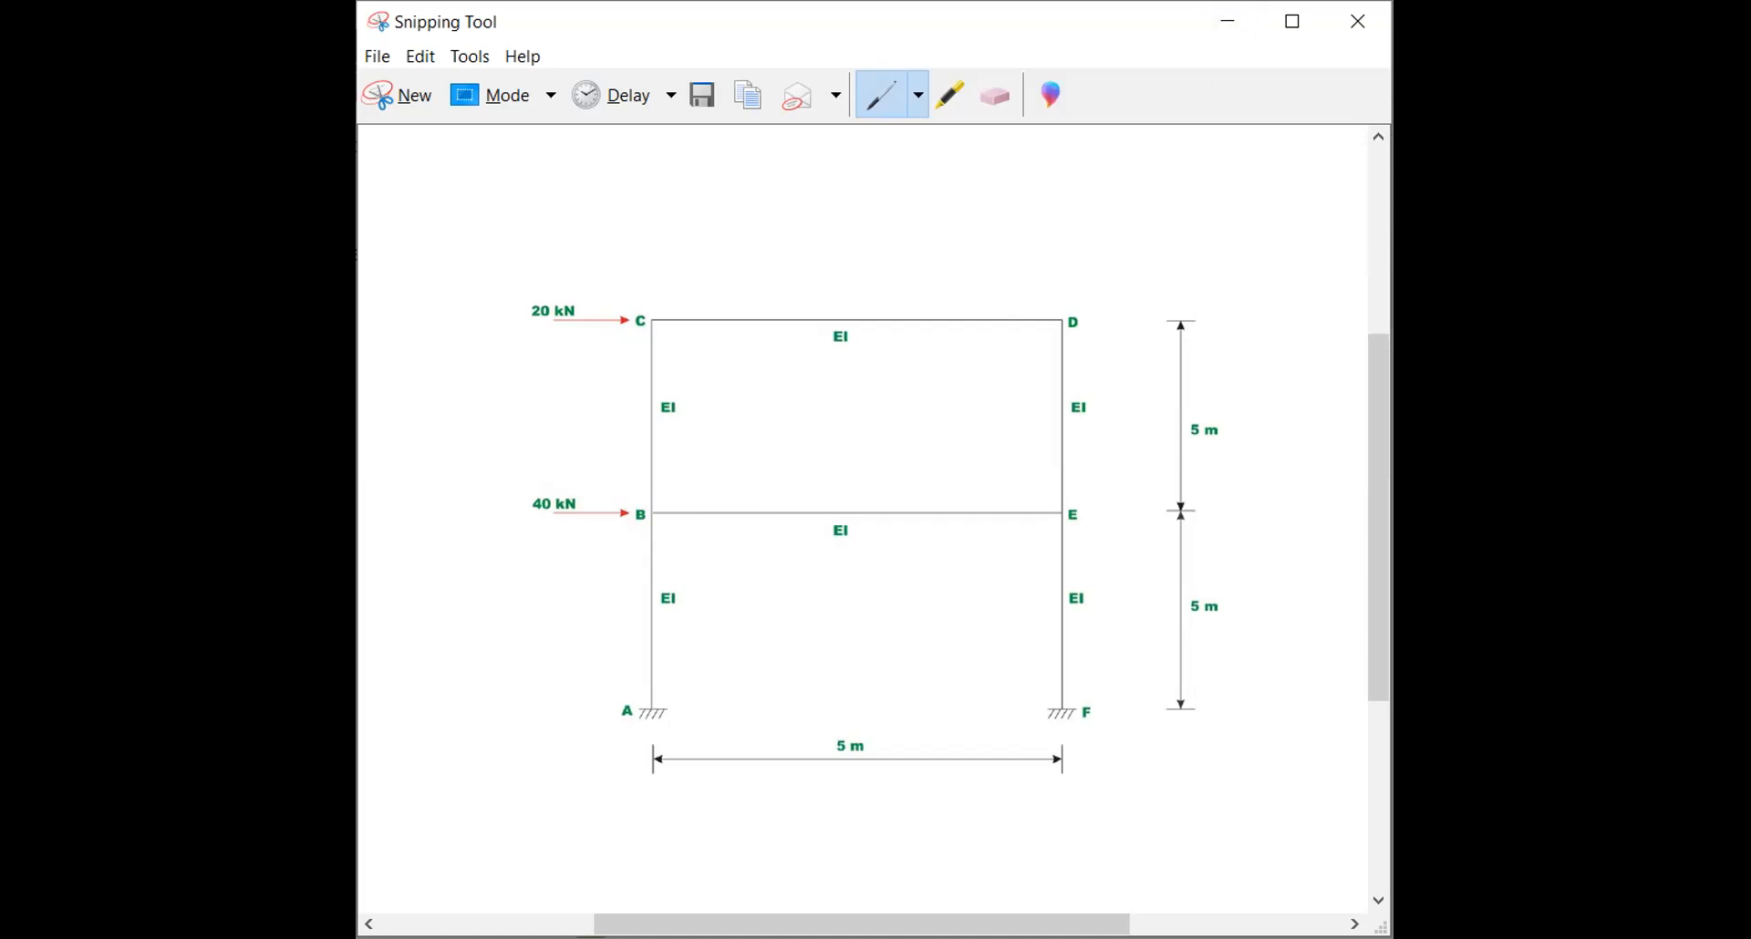
{"action": "left_click", "coordinate": [591, 937]}
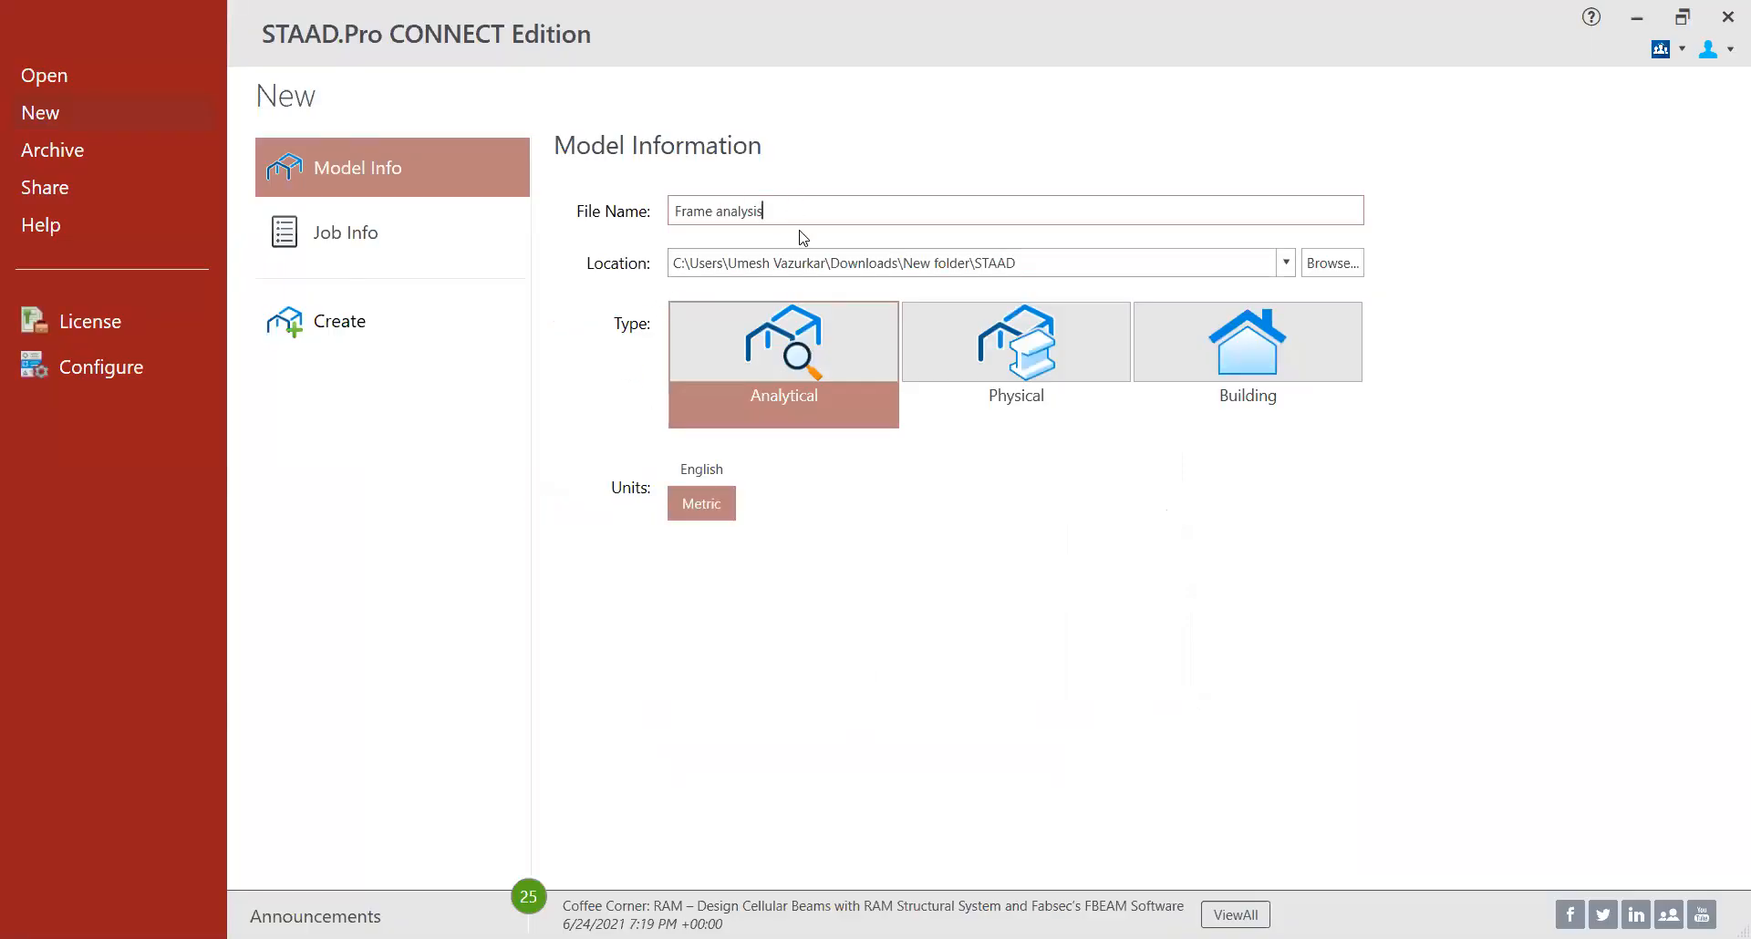
{"action": "left_click", "coordinate": [686, 503]}
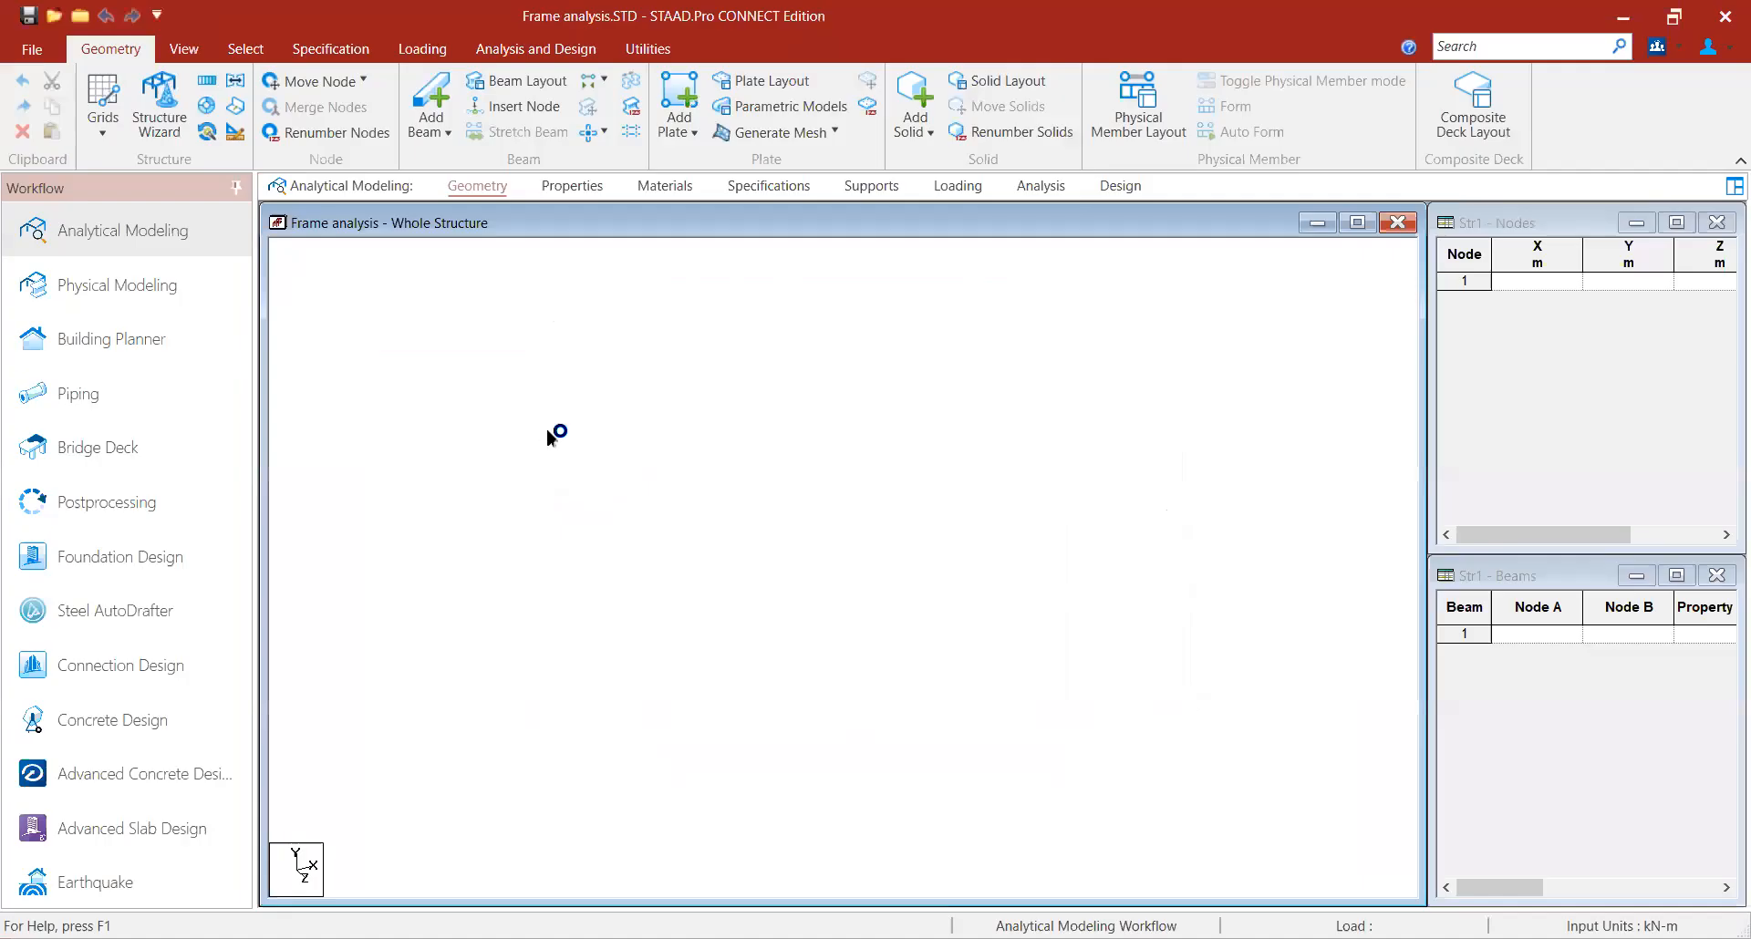
- Draw the lower storey on a beam grid: two 5 m columns joined by a 5 m beam at 5 m height
{"action": "left_click", "coordinate": [108, 133]}
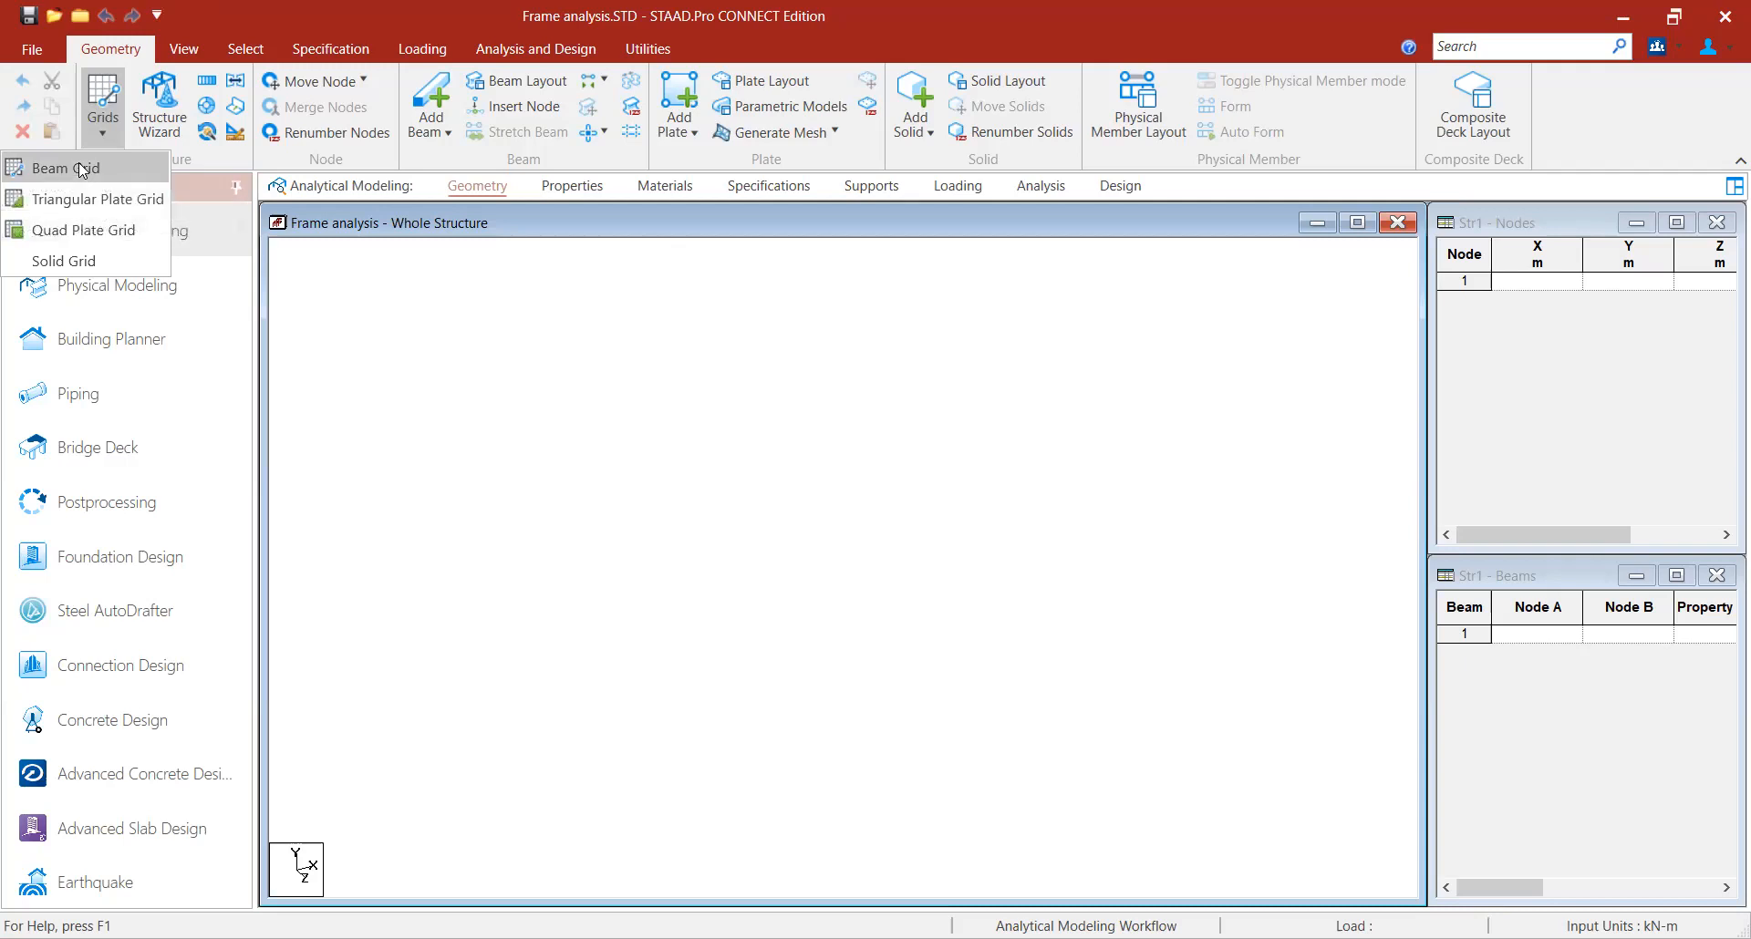
{"action": "left_click", "coordinate": [79, 163]}
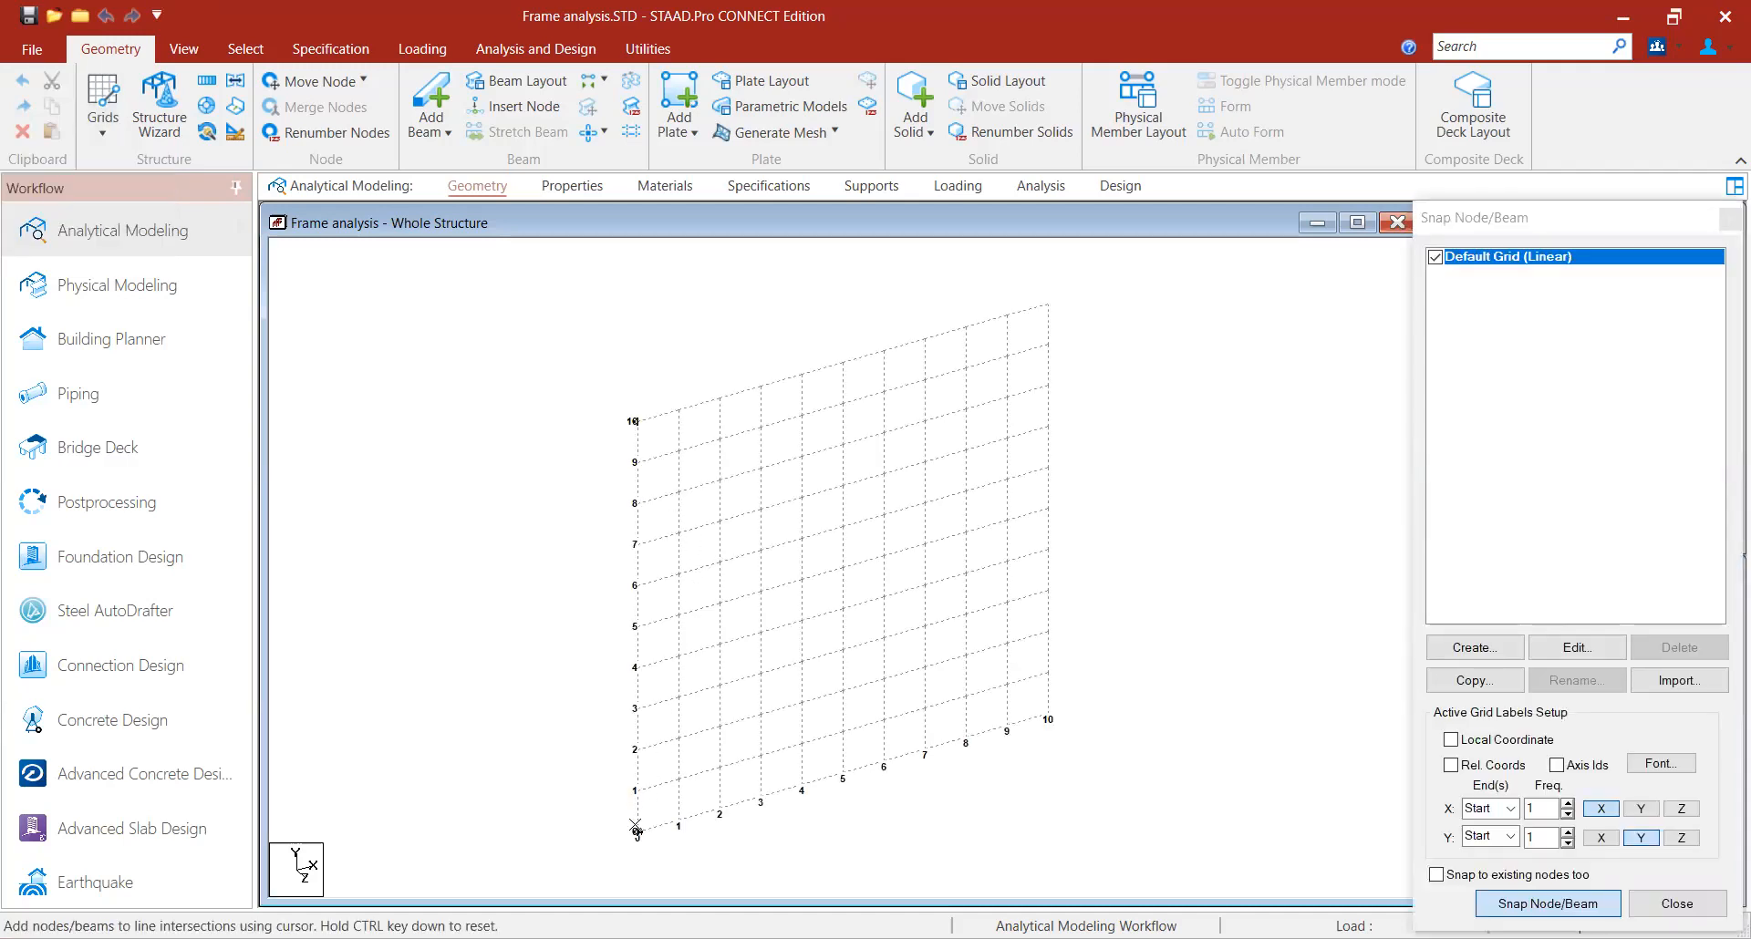
{"action": "left_click", "coordinate": [637, 832]}
{"action": "left_click", "coordinate": [638, 627]}
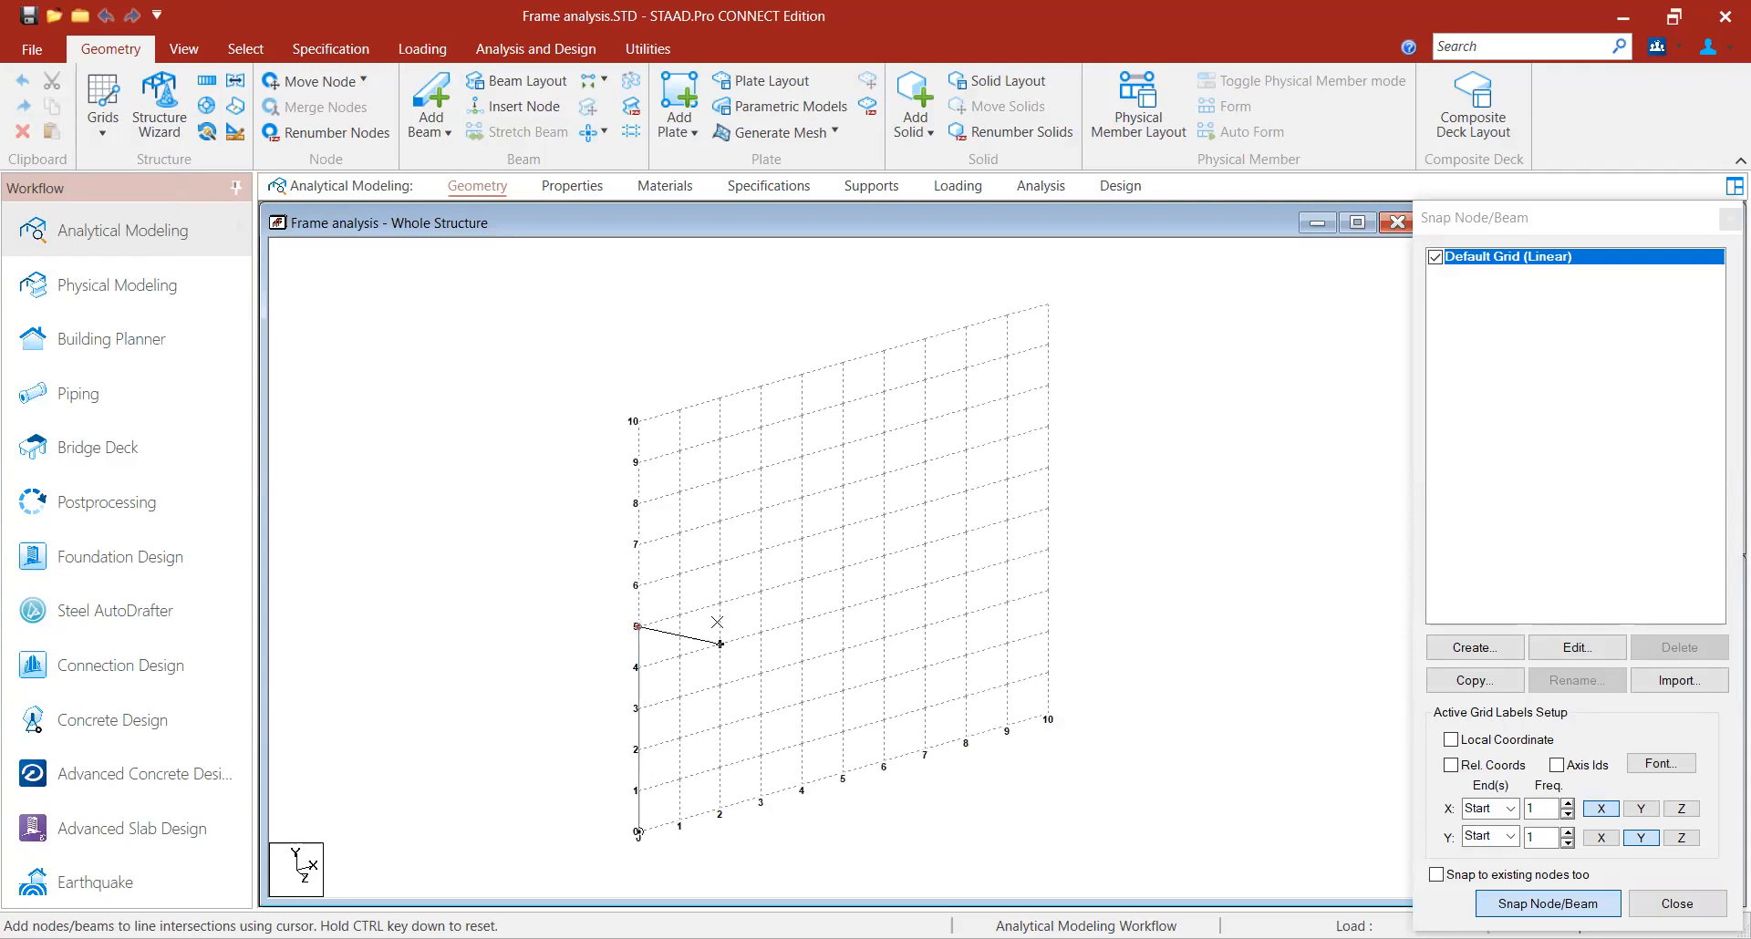
{"action": "left_click", "coordinate": [842, 568]}
{"action": "left_click", "coordinate": [843, 774]}
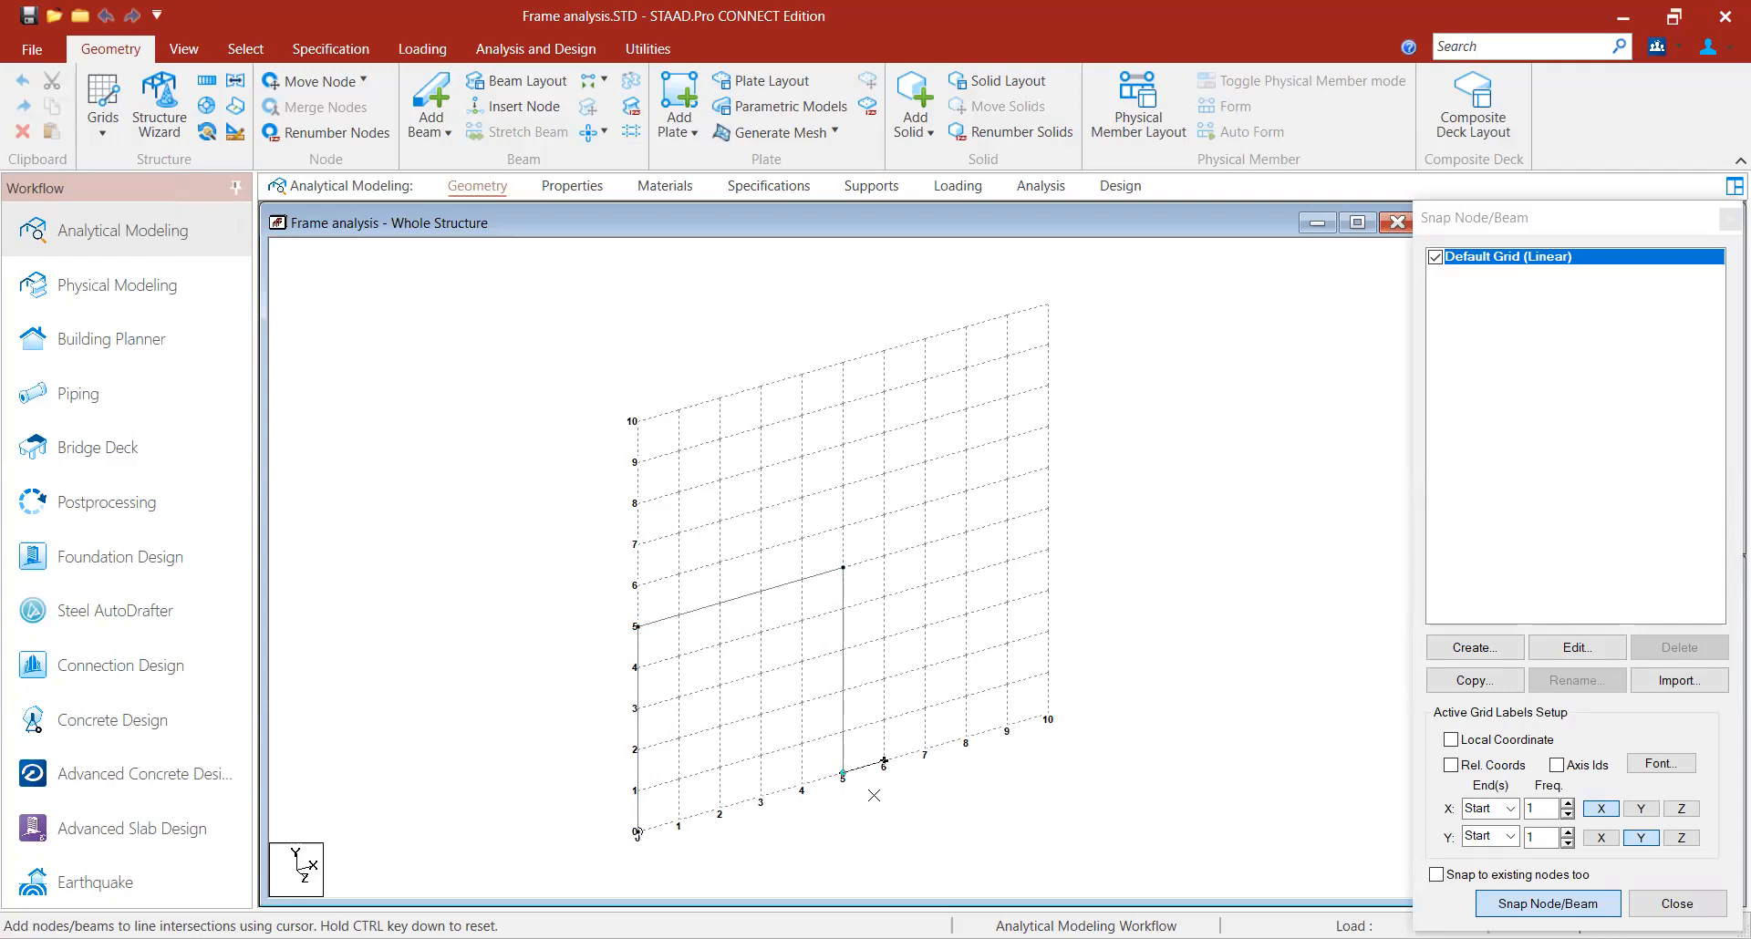
{"action": "key", "text": "Escape"}
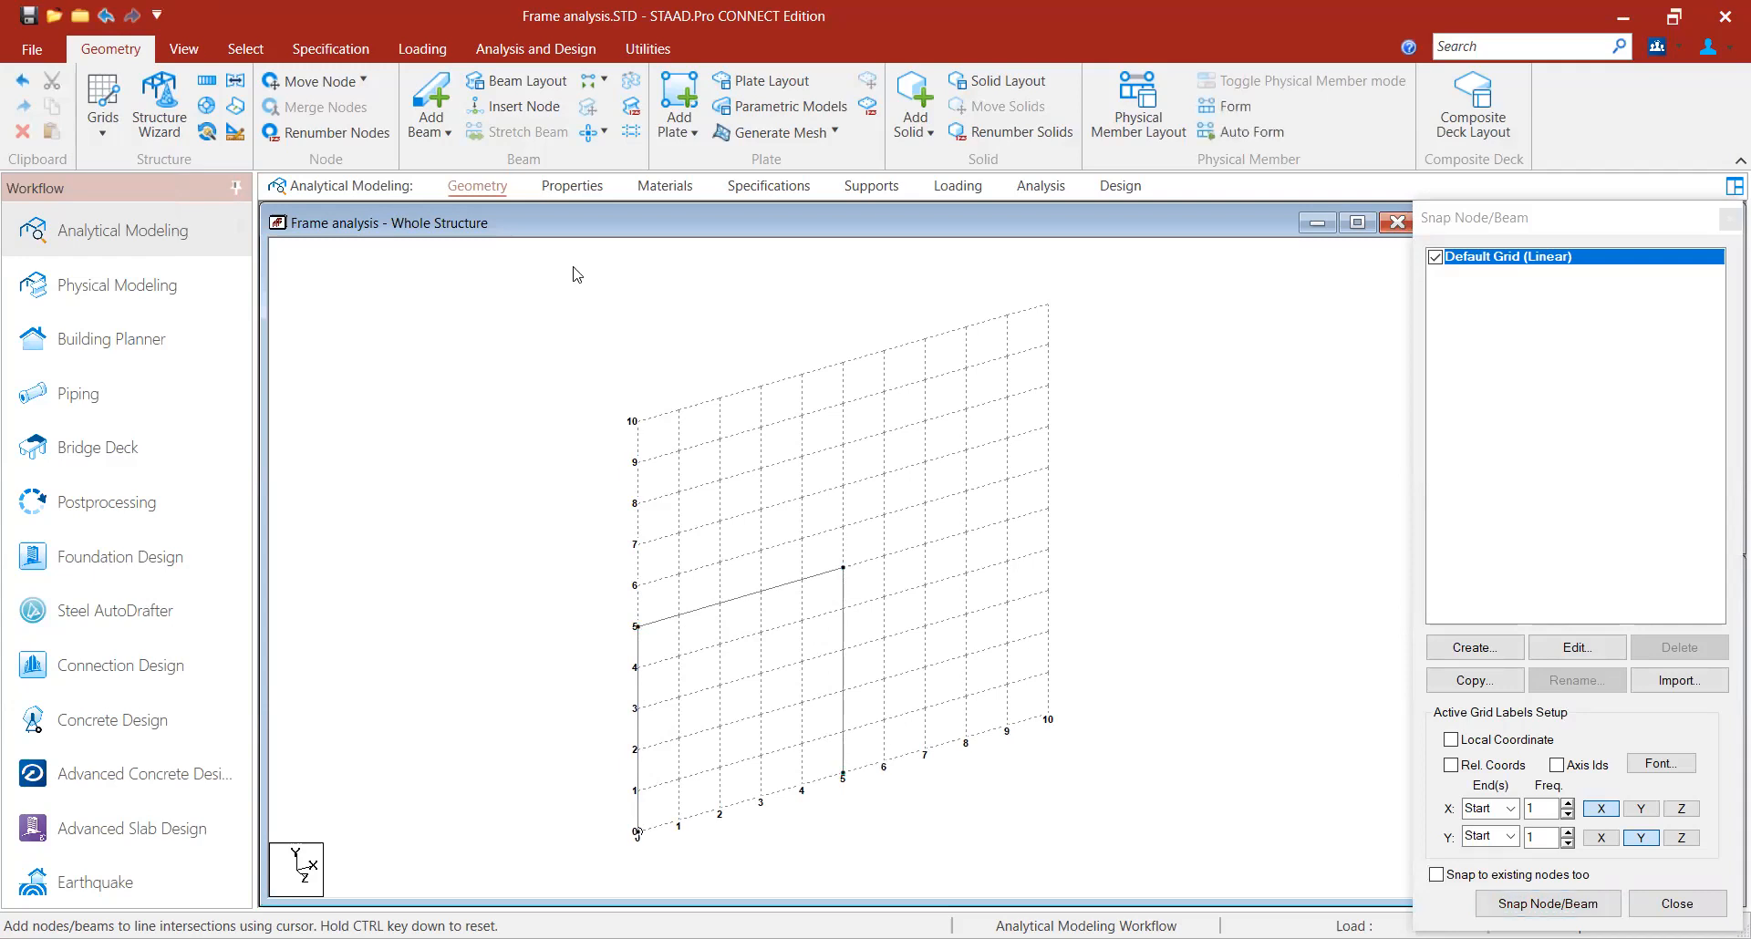
- Draw the upper storey on the beam grid: columns from 5 m to 10 m on both sides and the 5 m roof beam
{"action": "left_click", "coordinate": [436, 107]}
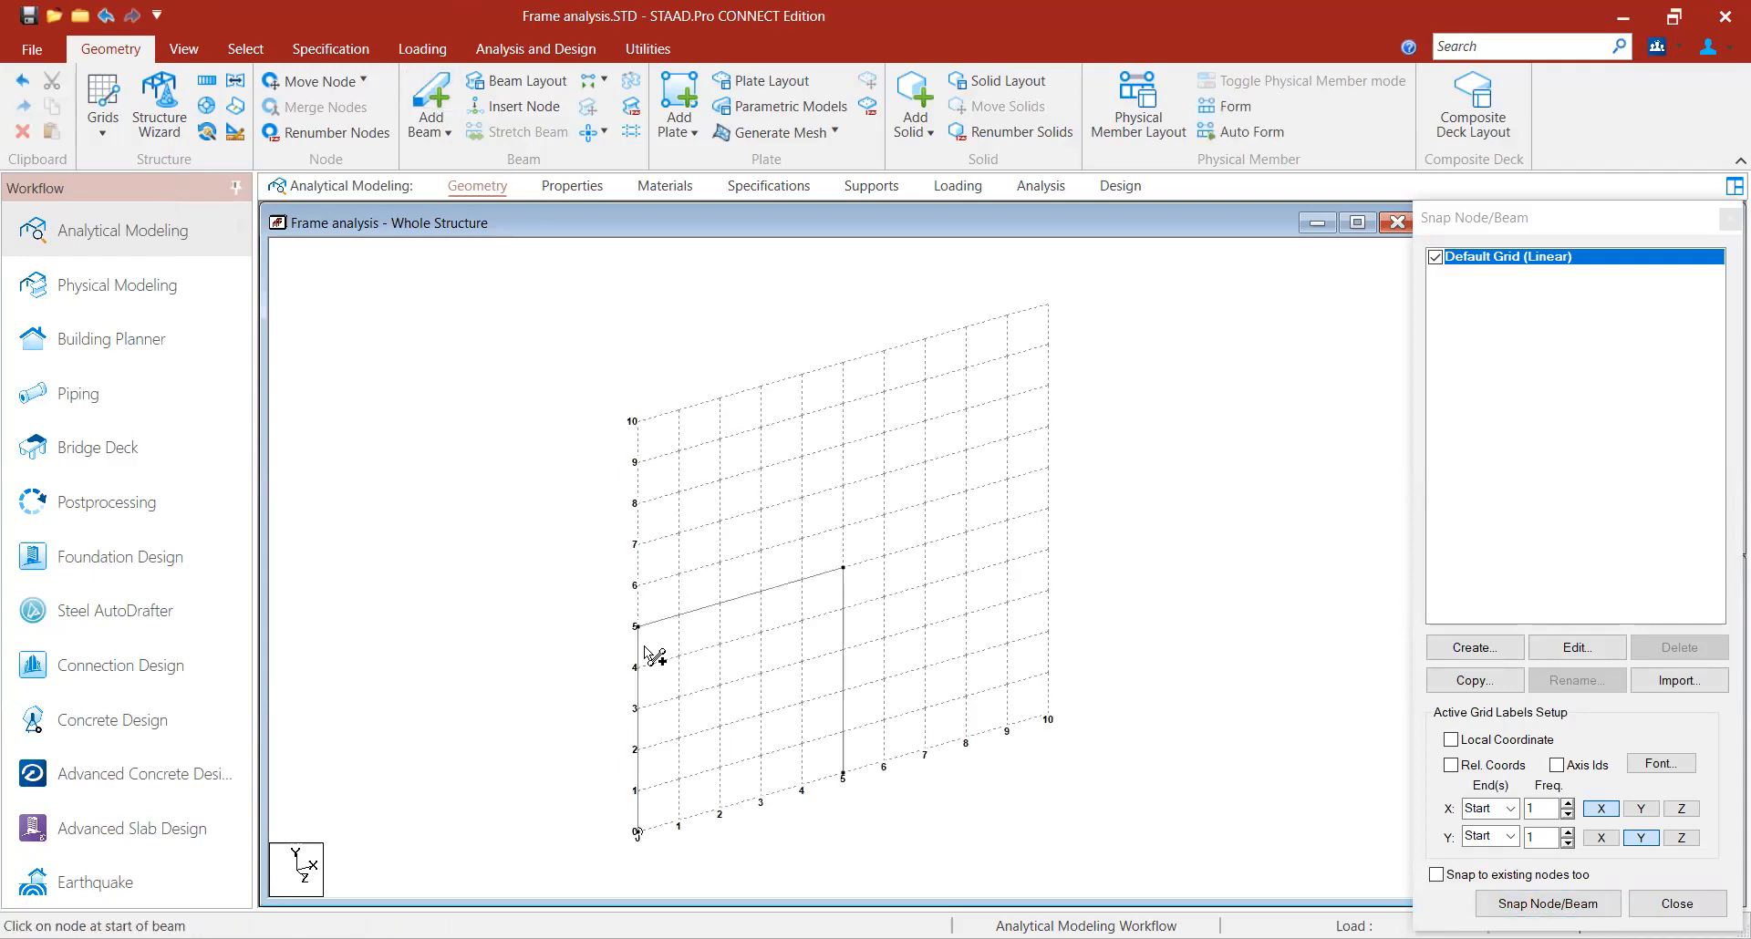
{"action": "left_click_drag", "start_coordinate": [638, 627], "coordinate": [640, 422]}
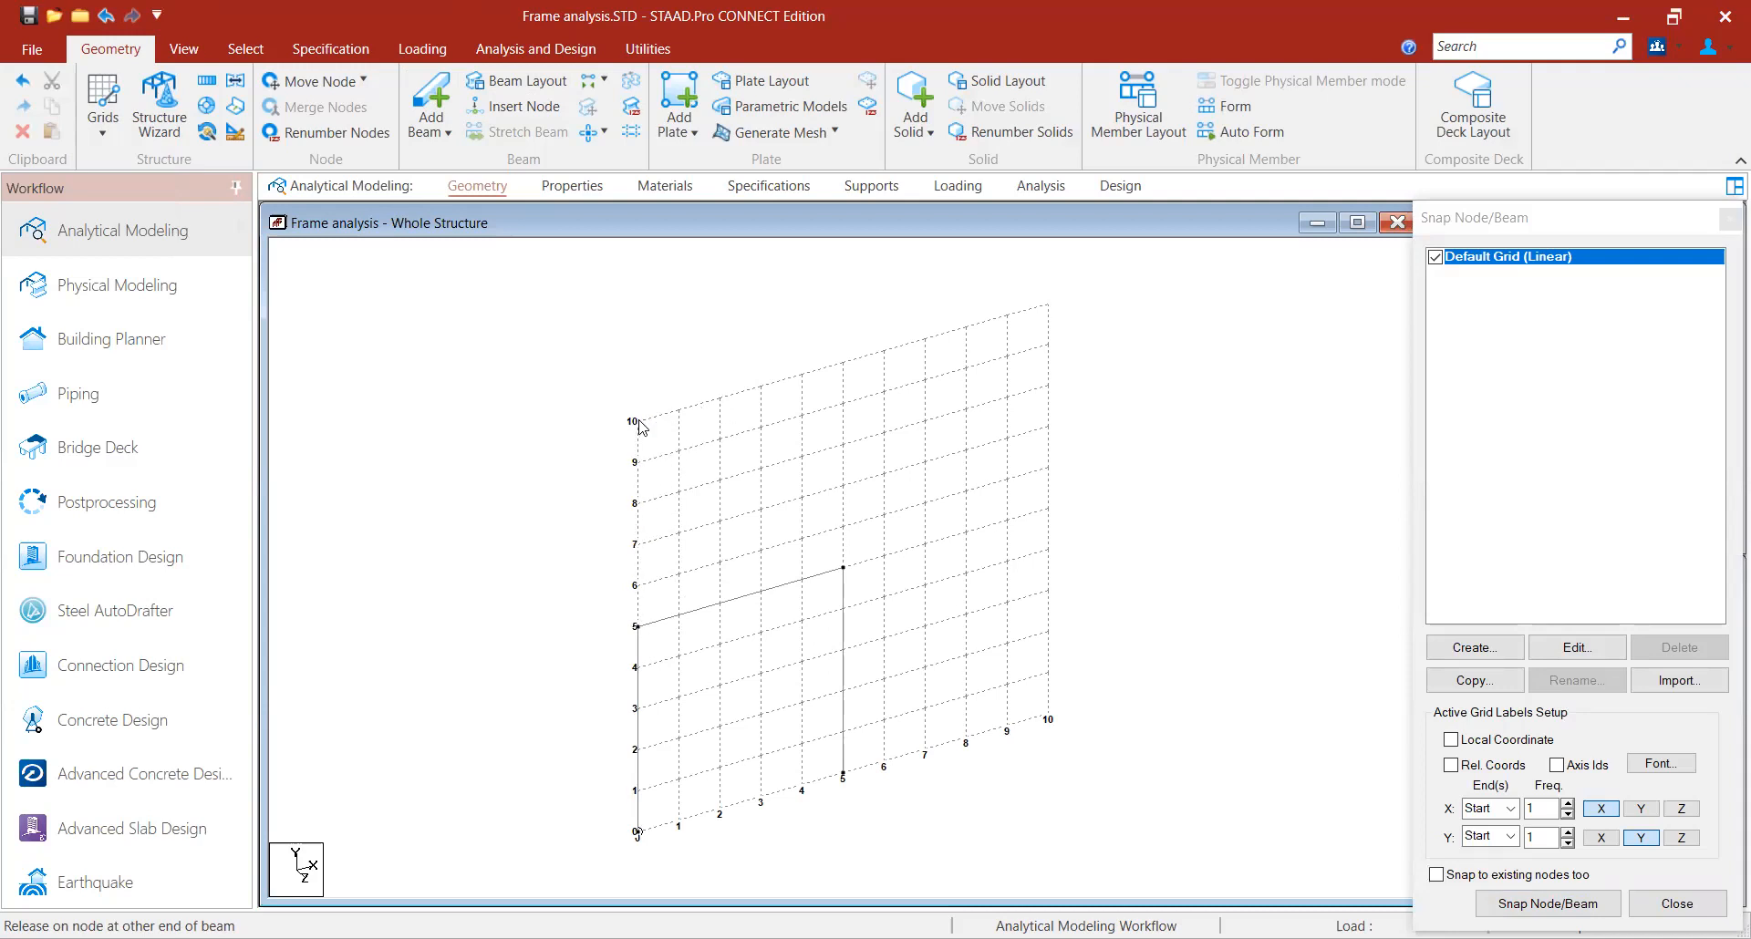
{"action": "left_click", "coordinate": [110, 145]}
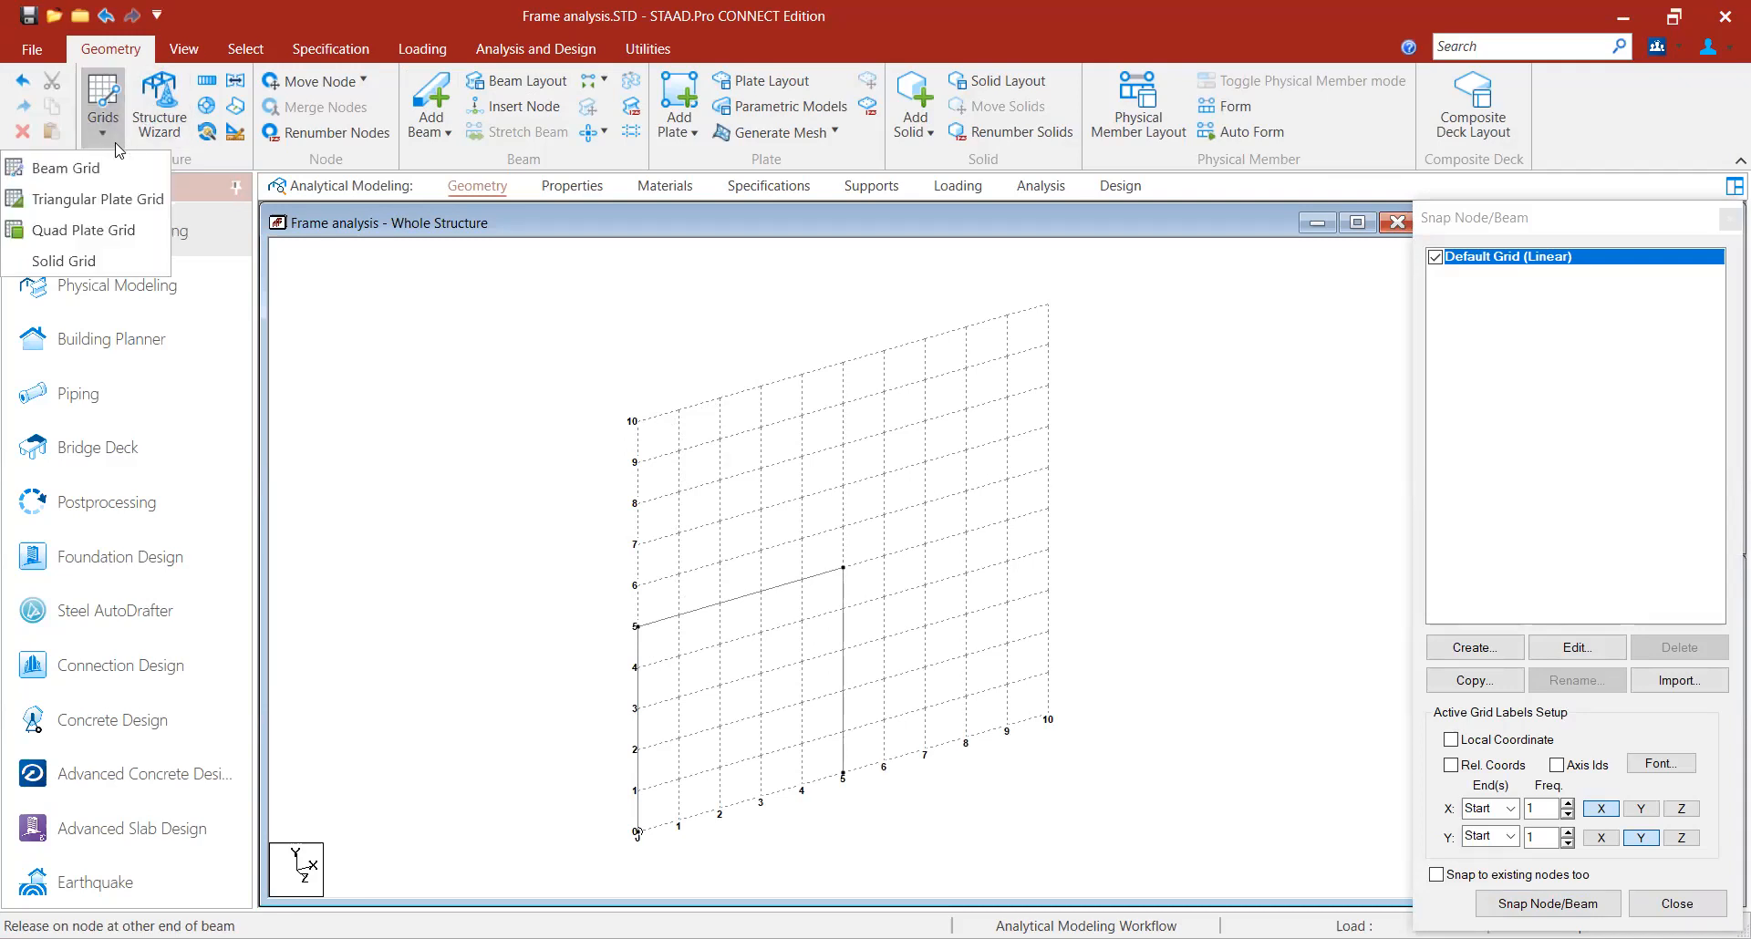
{"action": "left_click", "coordinate": [87, 166]}
{"action": "left_click", "coordinate": [109, 145]}
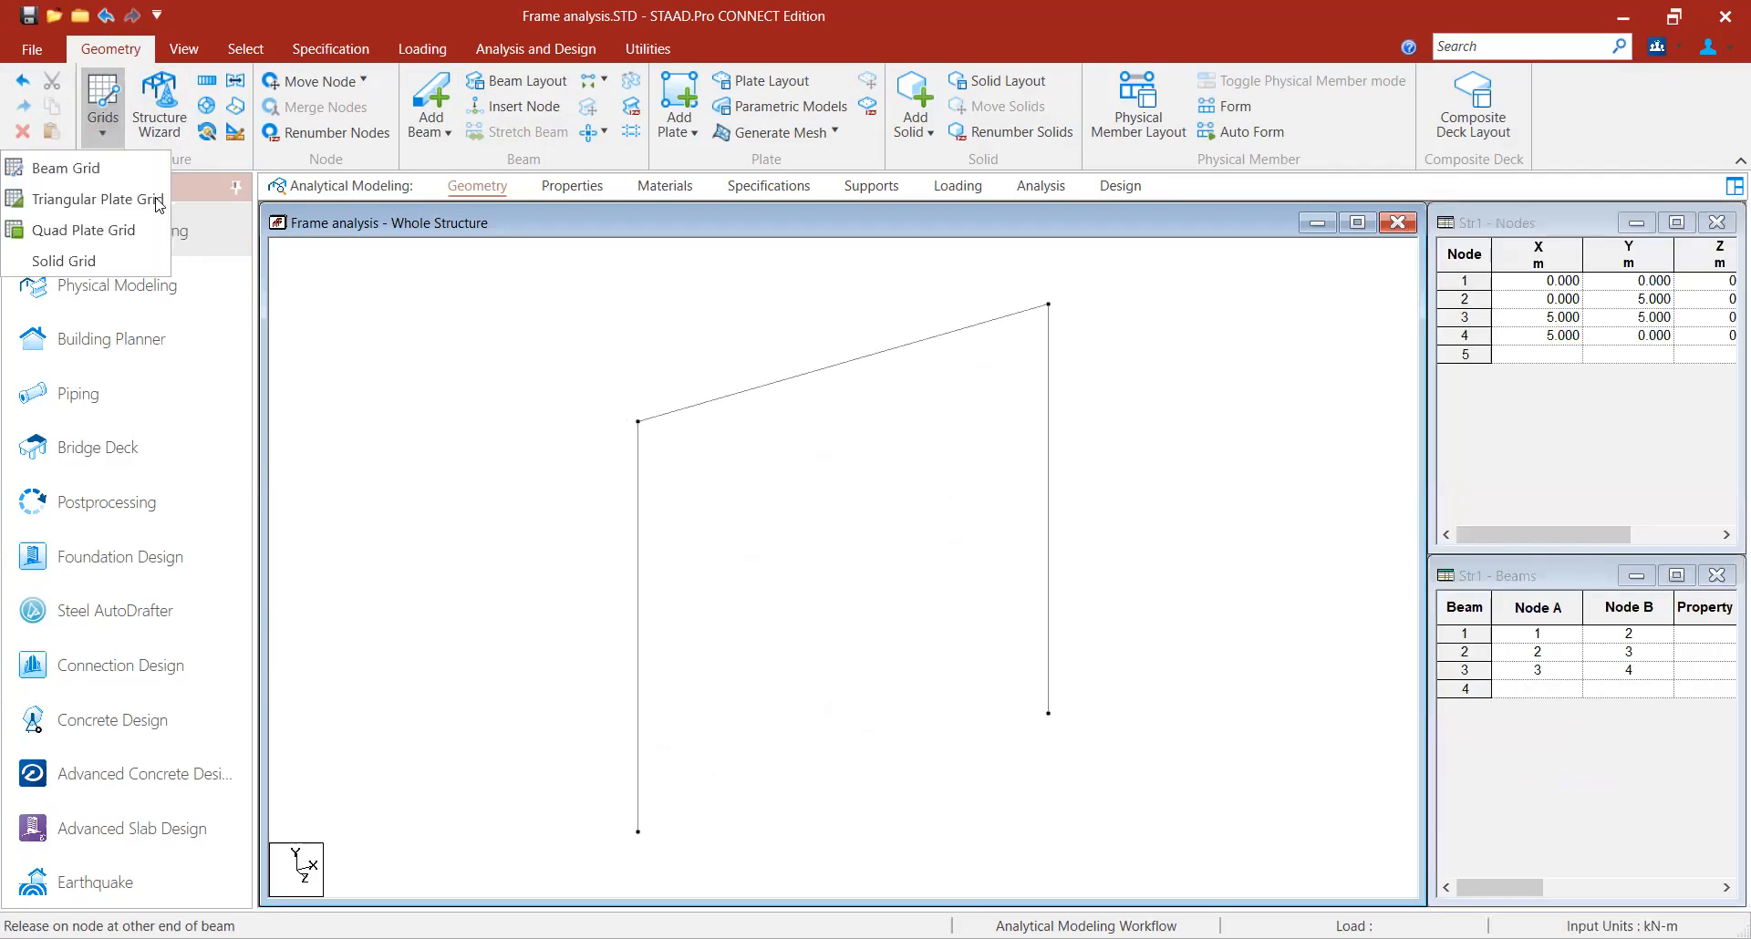
{"action": "left_click", "coordinate": [100, 170]}
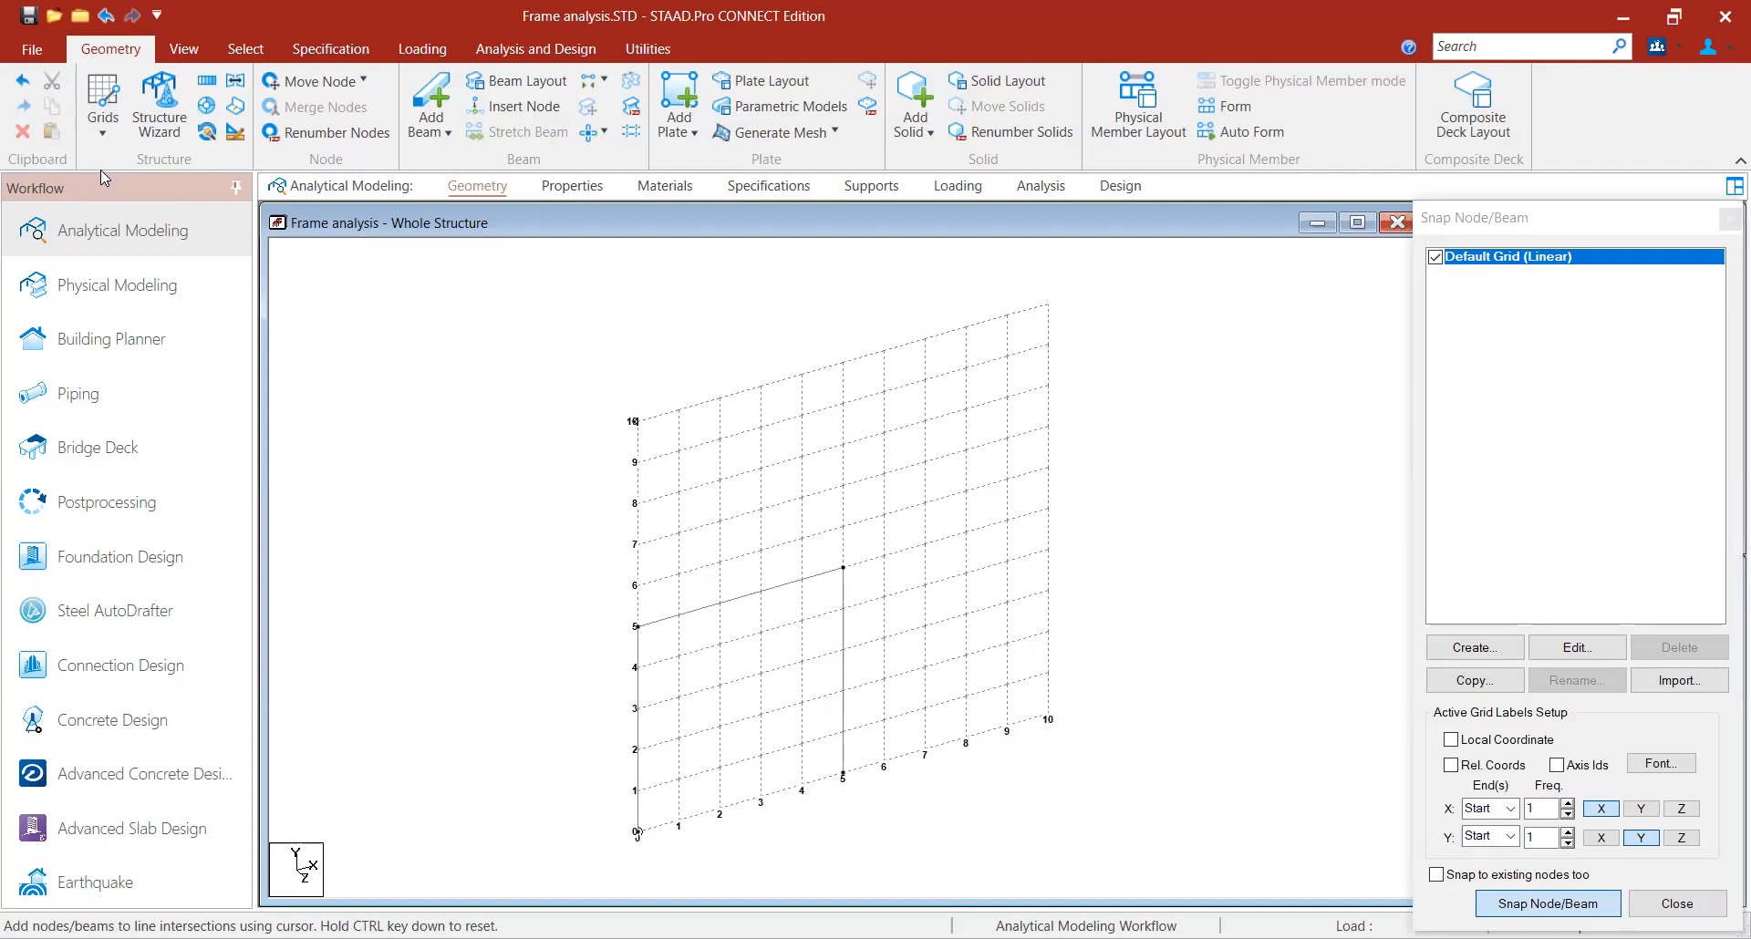
{"action": "left_click", "coordinate": [635, 628]}
{"action": "left_click", "coordinate": [636, 422]}
{"action": "left_click", "coordinate": [842, 362]}
{"action": "left_click", "coordinate": [843, 566]}
{"action": "key", "text": "Escape"}
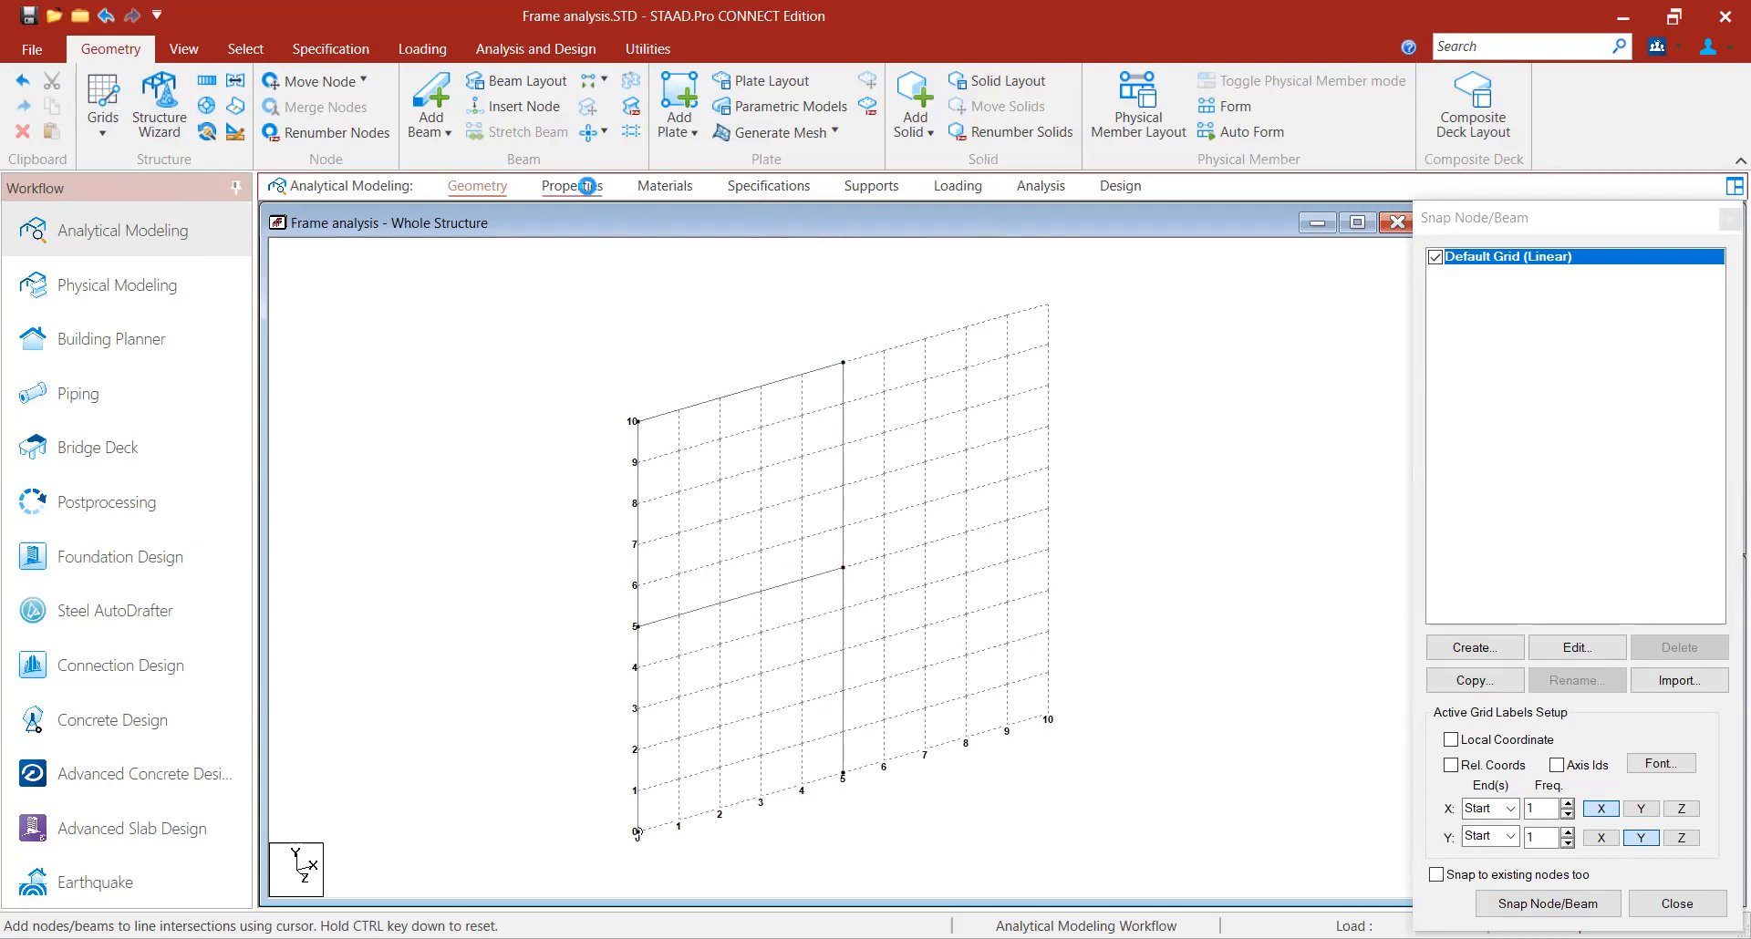
- Define a concrete rectangular section with YD 0.3 m and ZD 0.3 m
{"action": "left_click", "coordinate": [573, 186]}
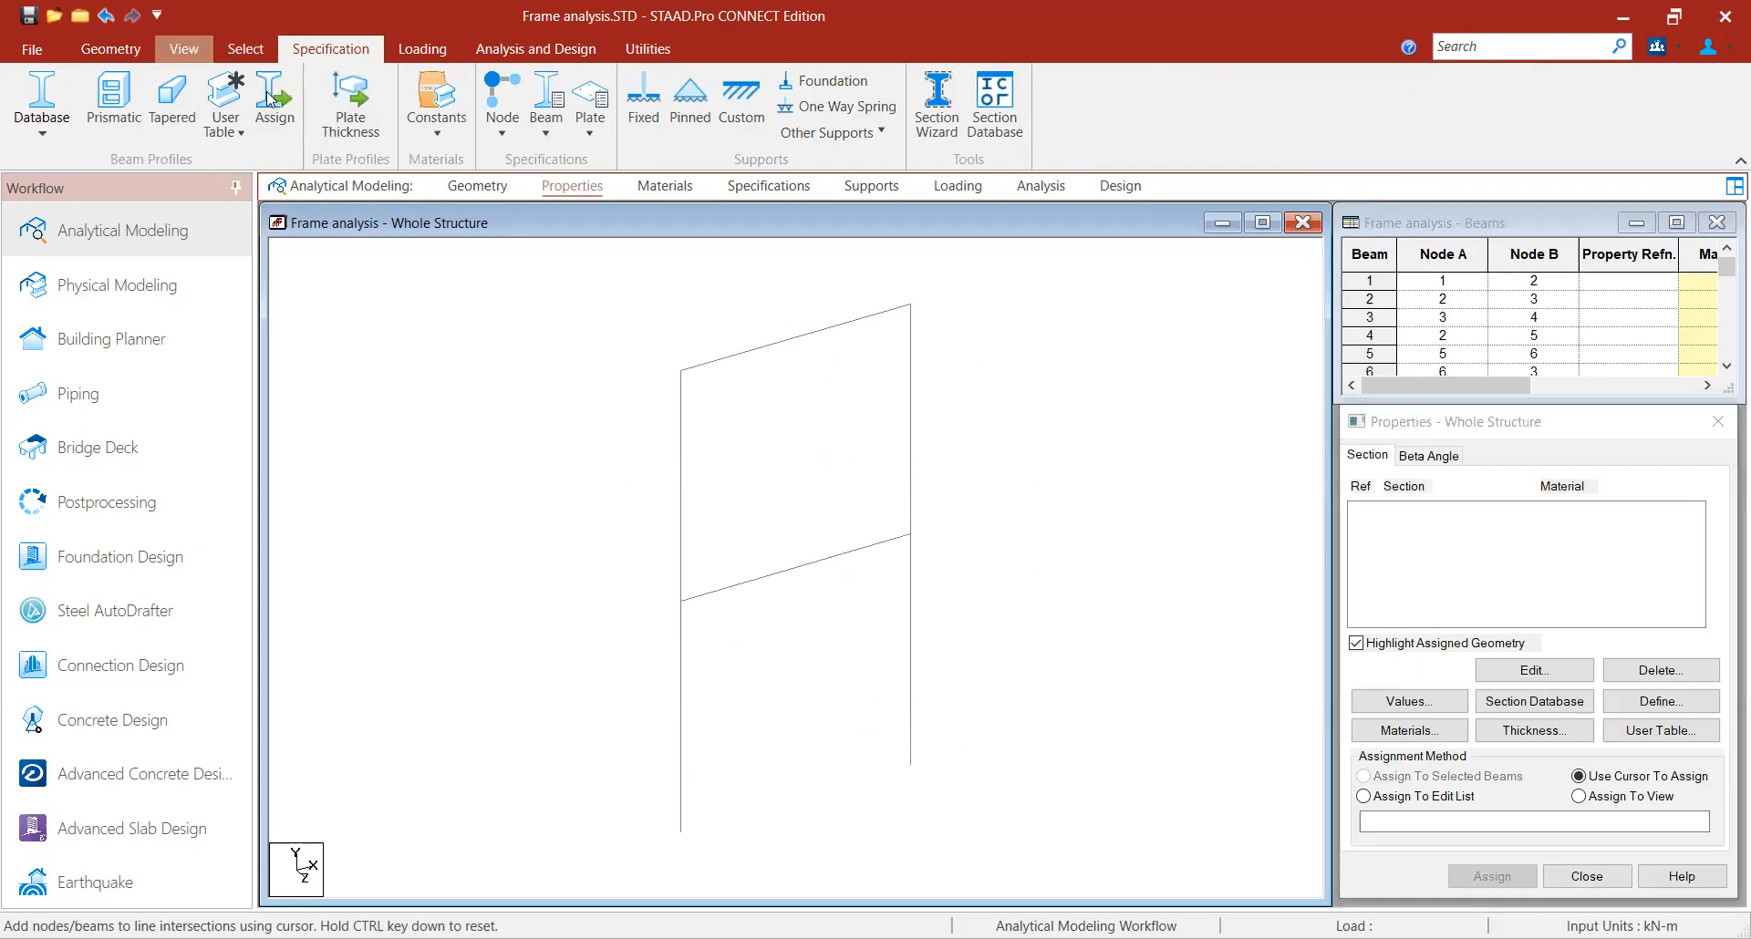
{"action": "left_click", "coordinate": [206, 56]}
{"action": "left_click", "coordinate": [471, 106]}
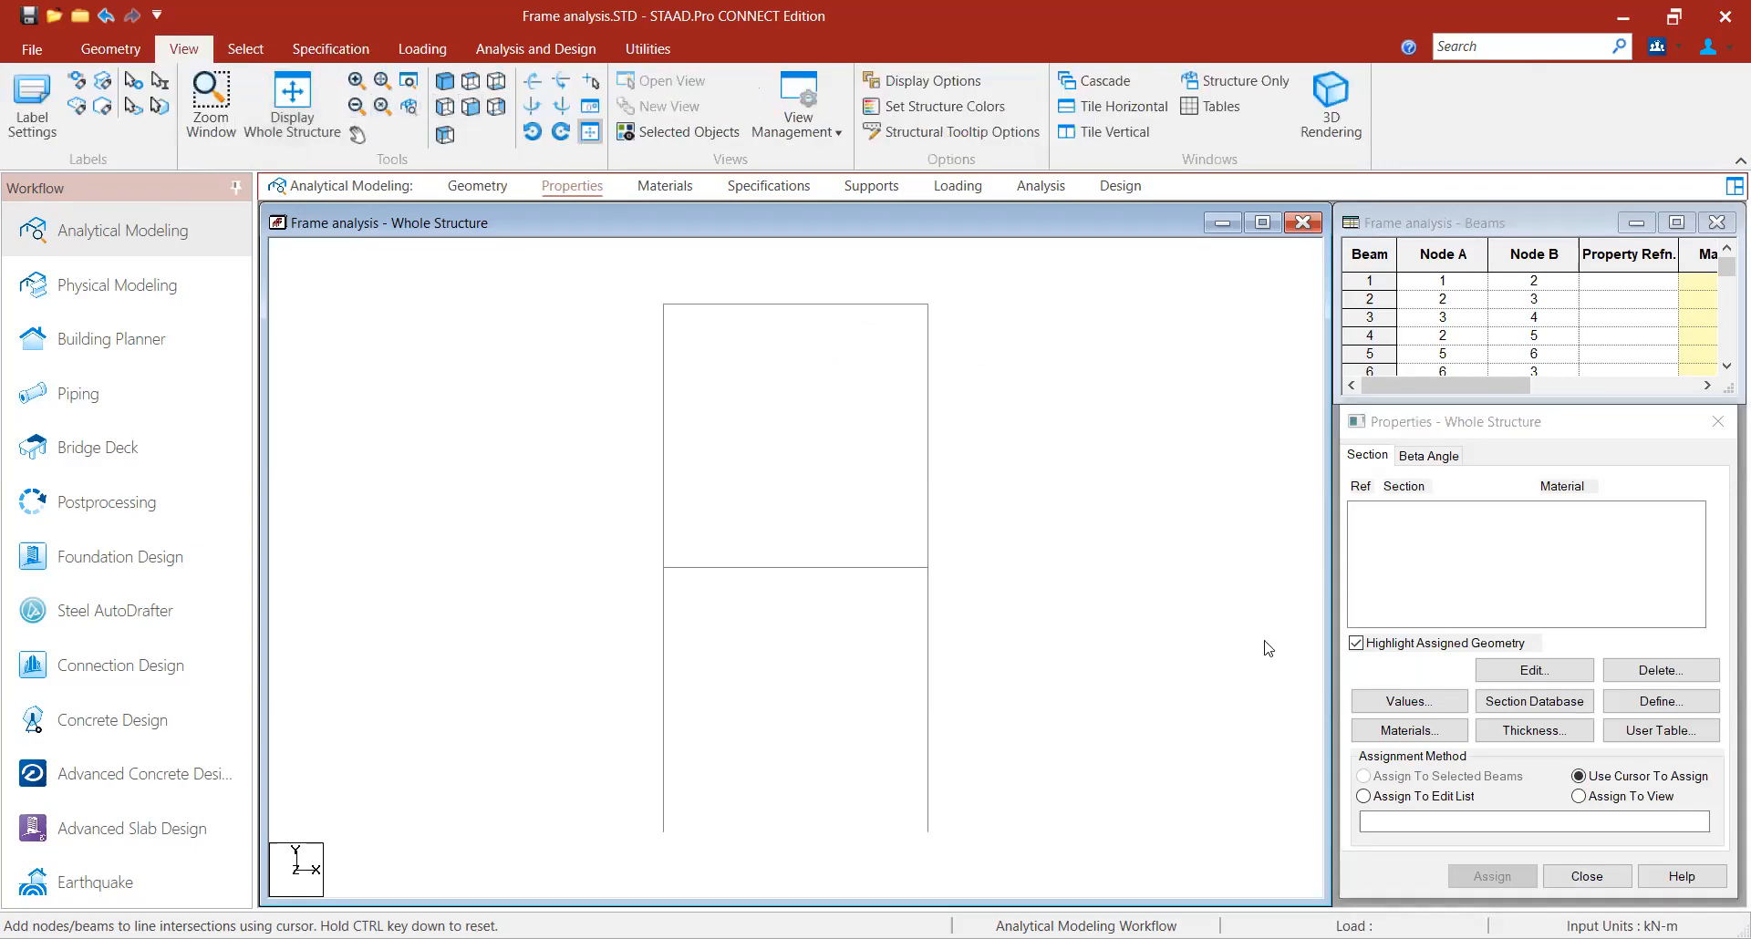
{"action": "left_click", "coordinate": [1658, 702]}
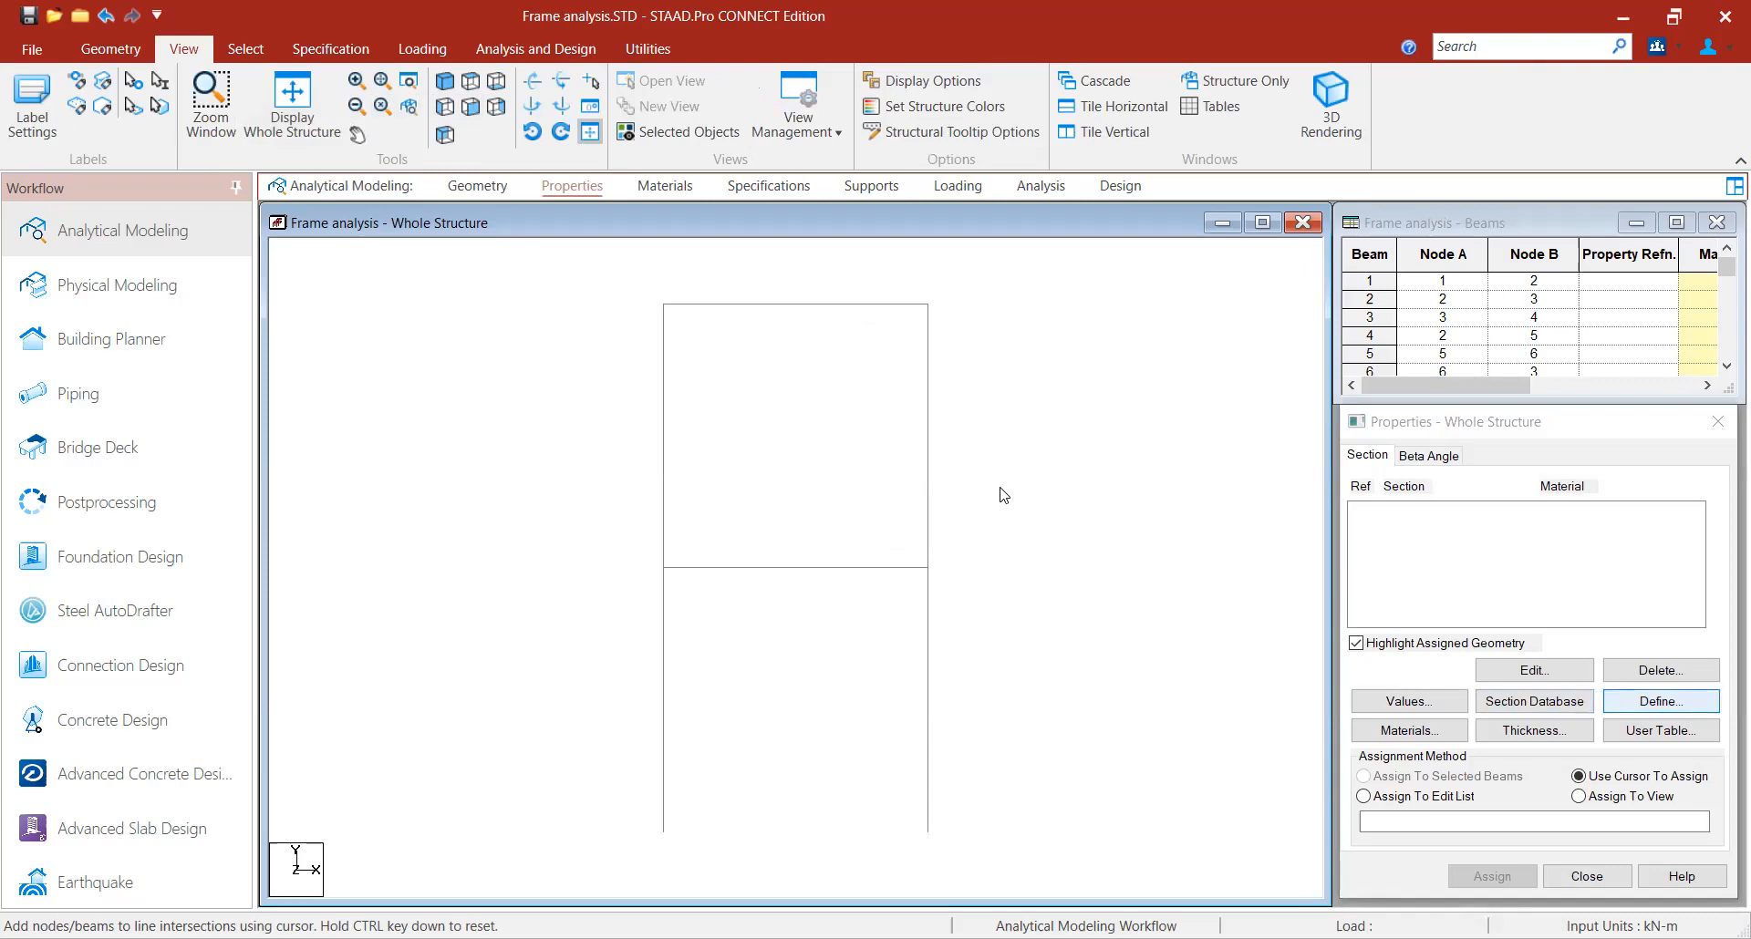
{"action": "key", "text": "Down"}
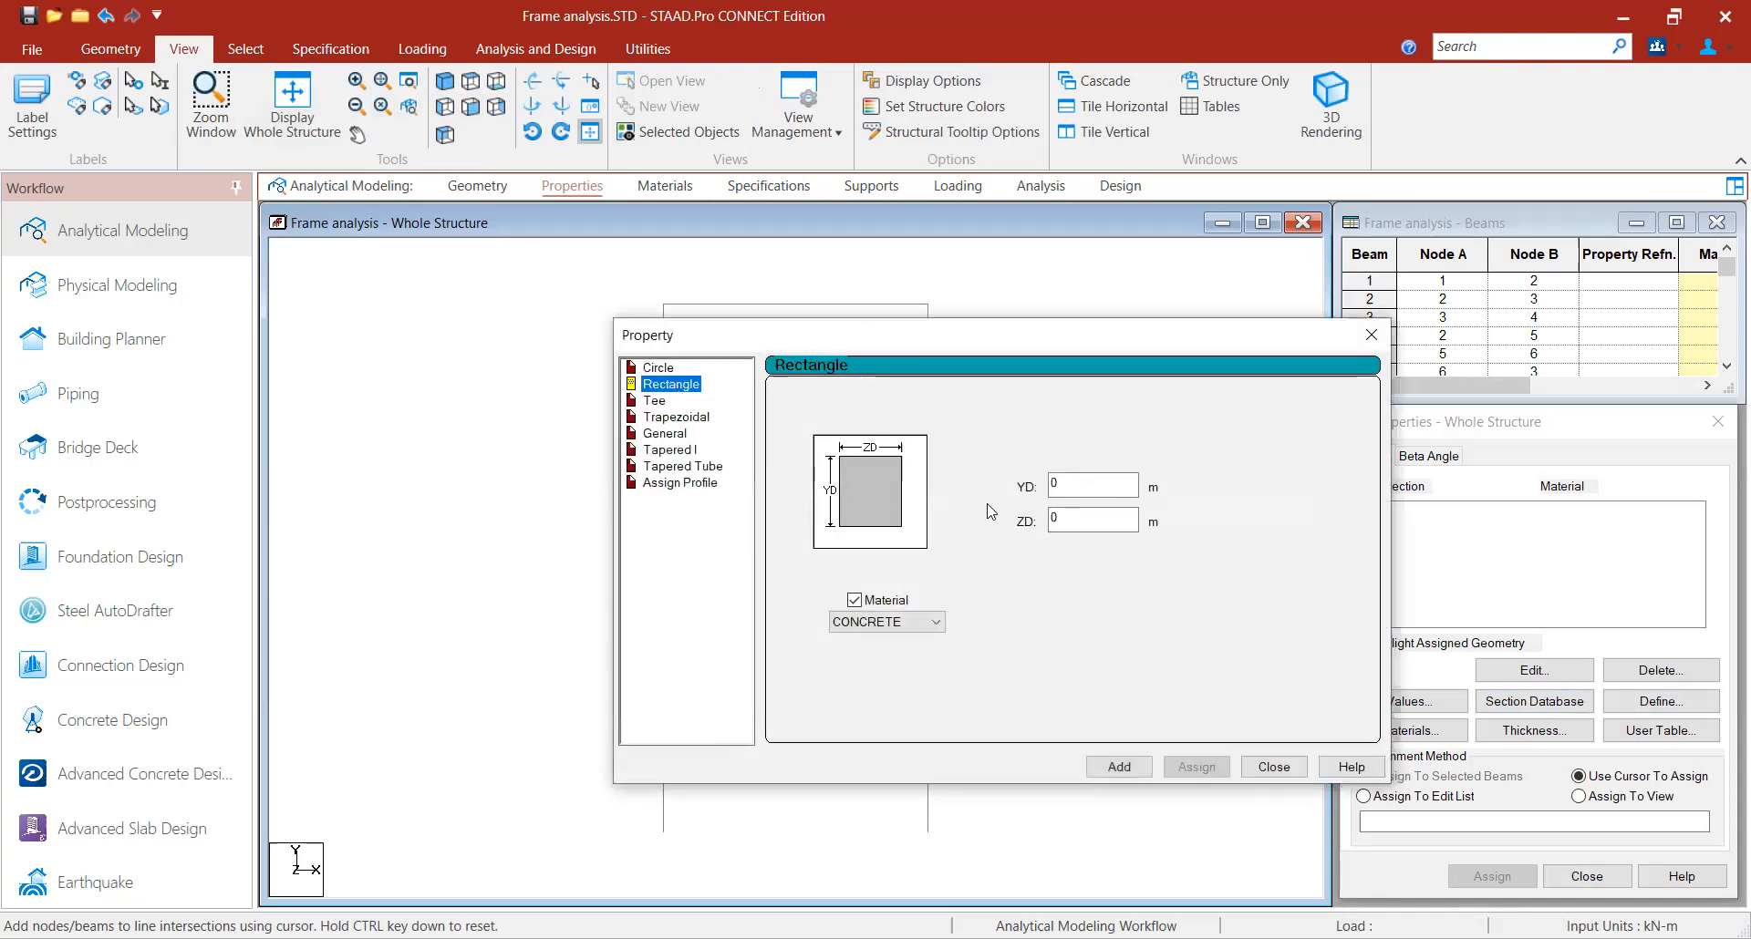
{"action": "left_click", "coordinate": [1087, 482]}
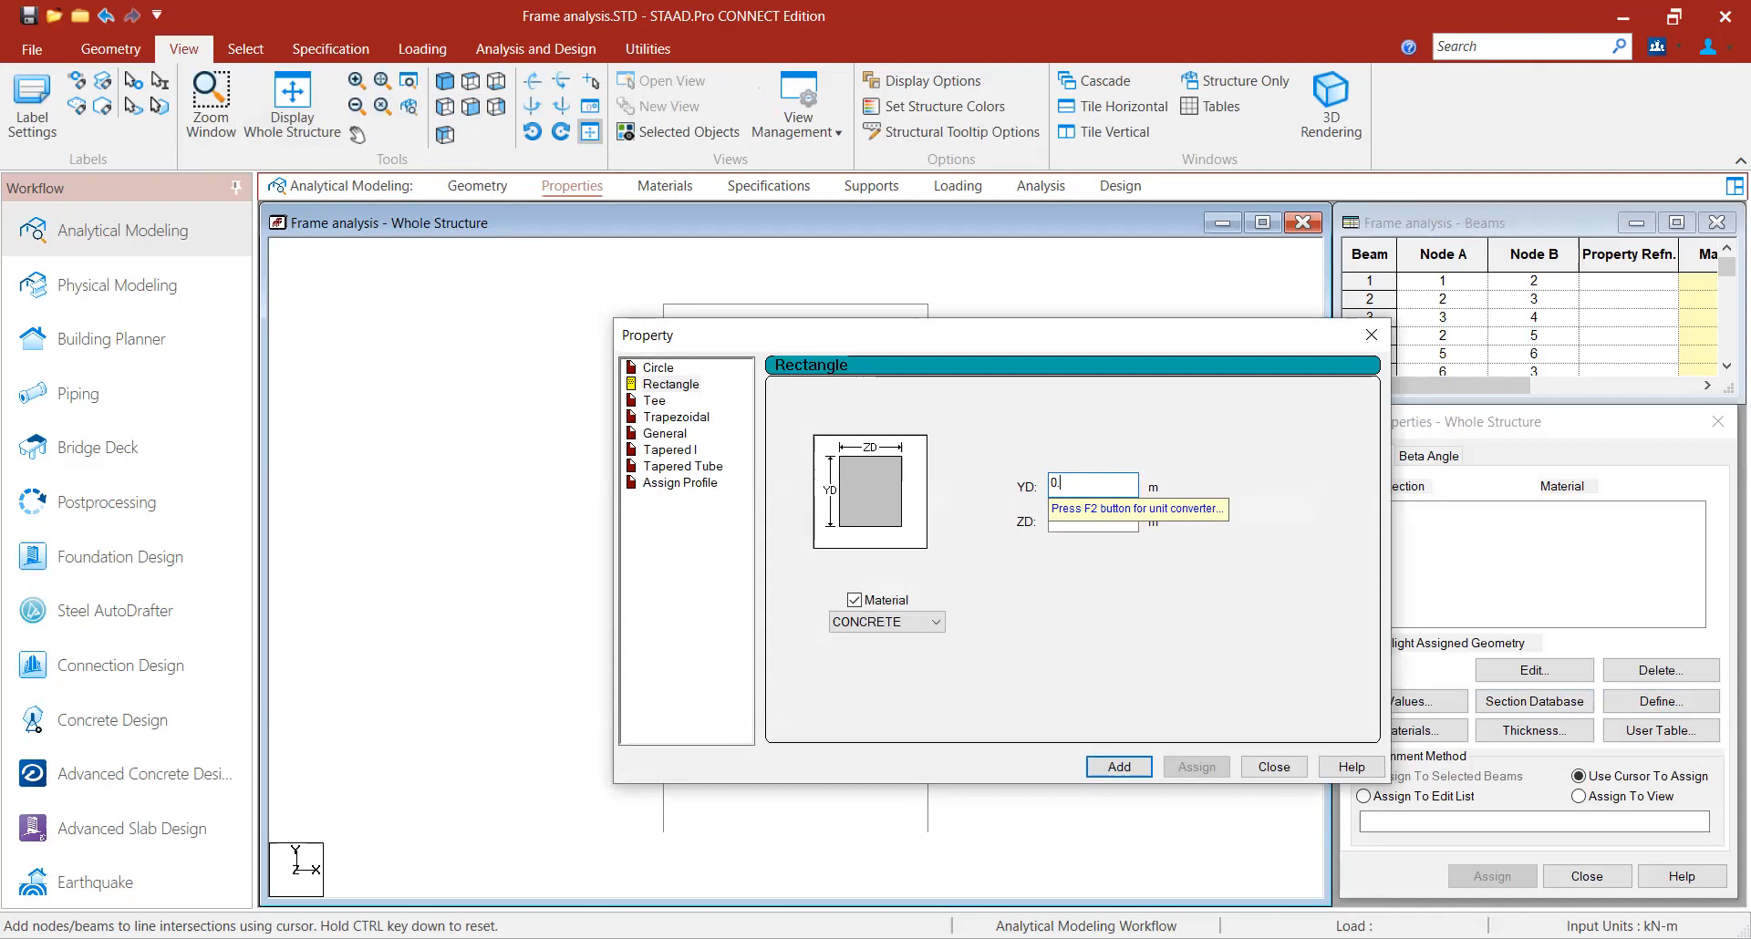
{"action": "type", "text": "3"}
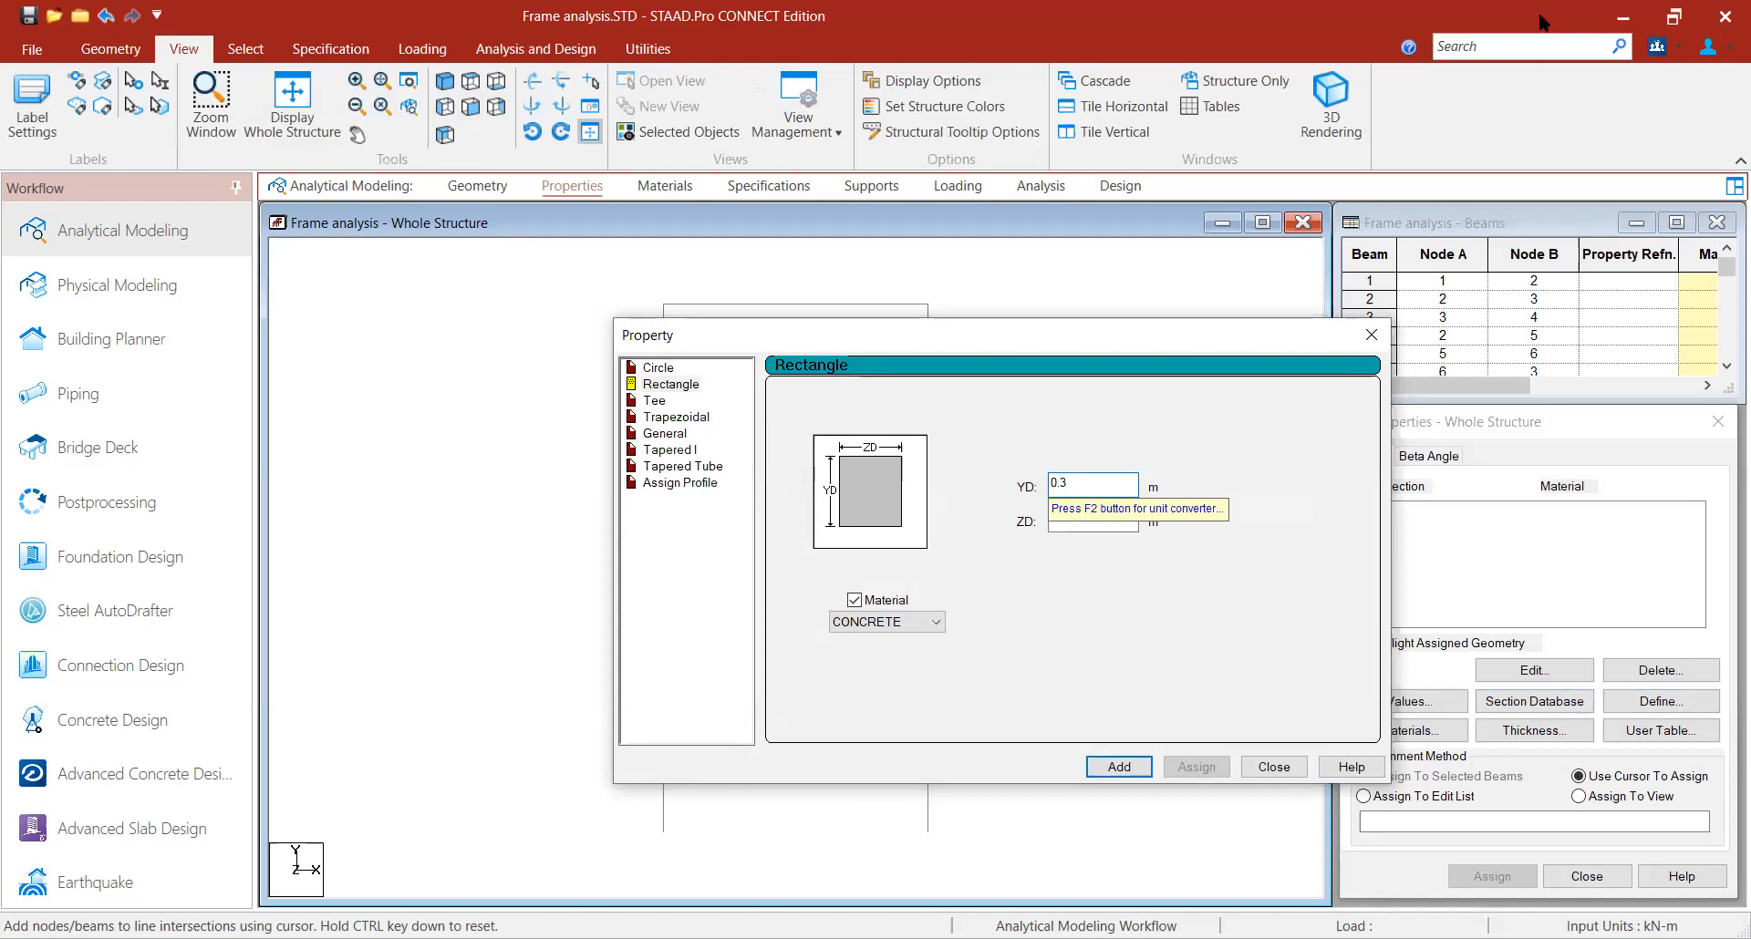
{"action": "left_click", "coordinate": [1119, 527]}
{"action": "type", "text": "0.3"}
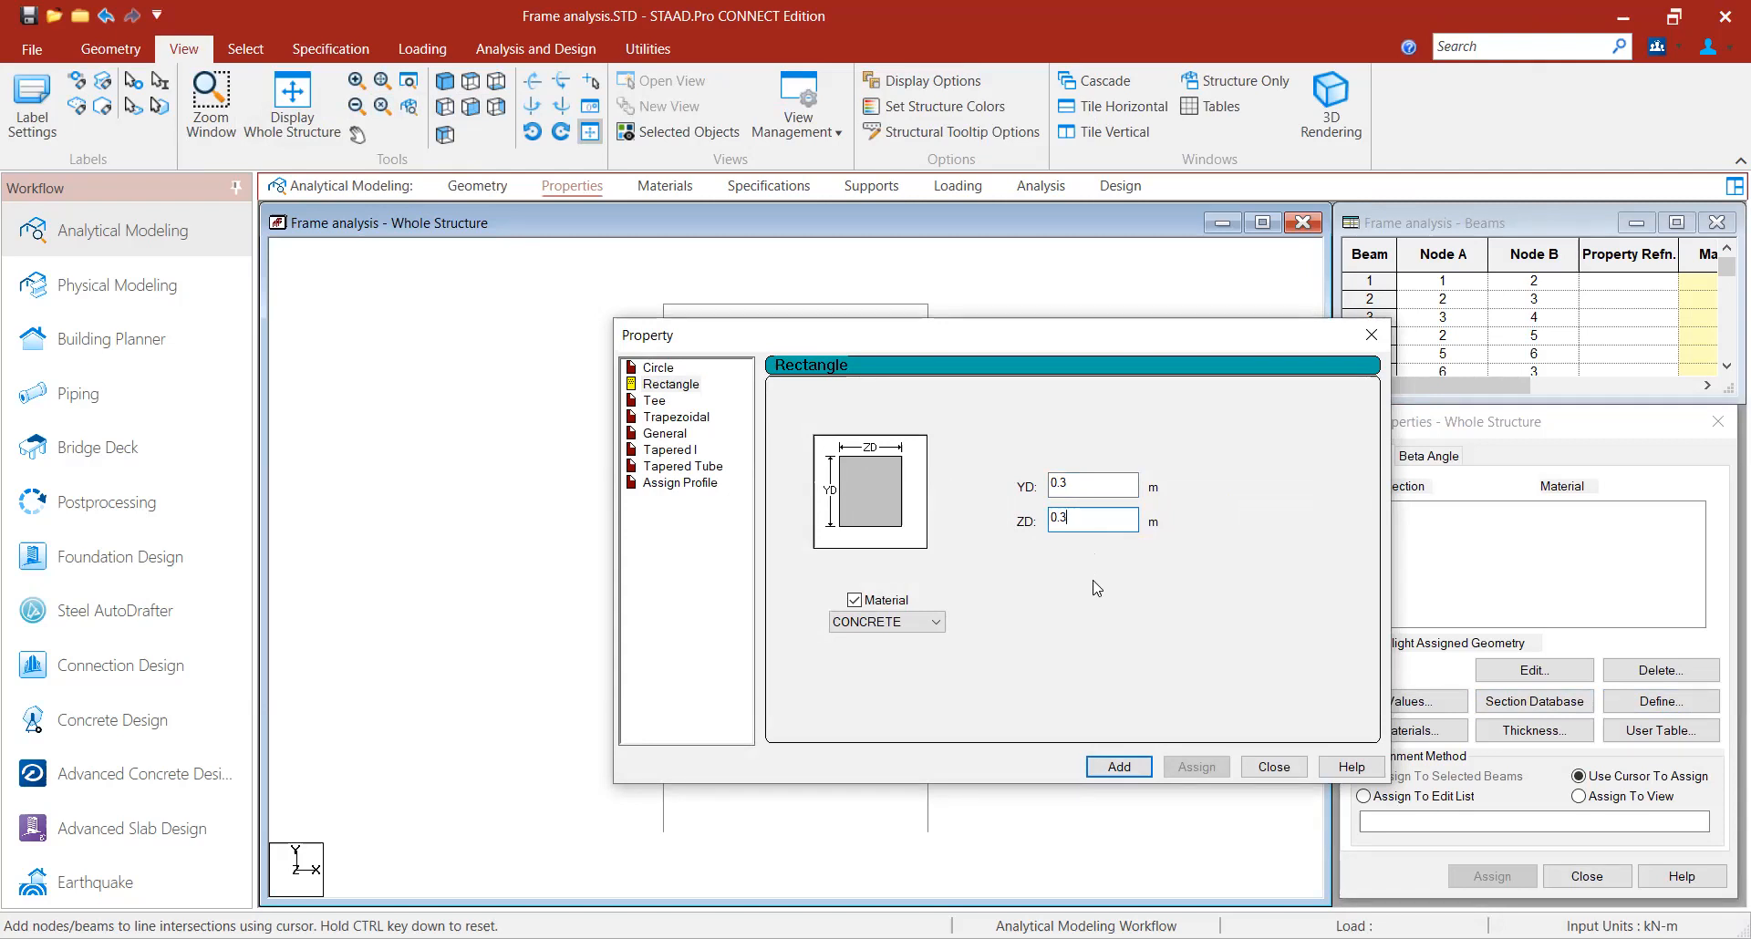
{"action": "left_click", "coordinate": [1115, 769]}
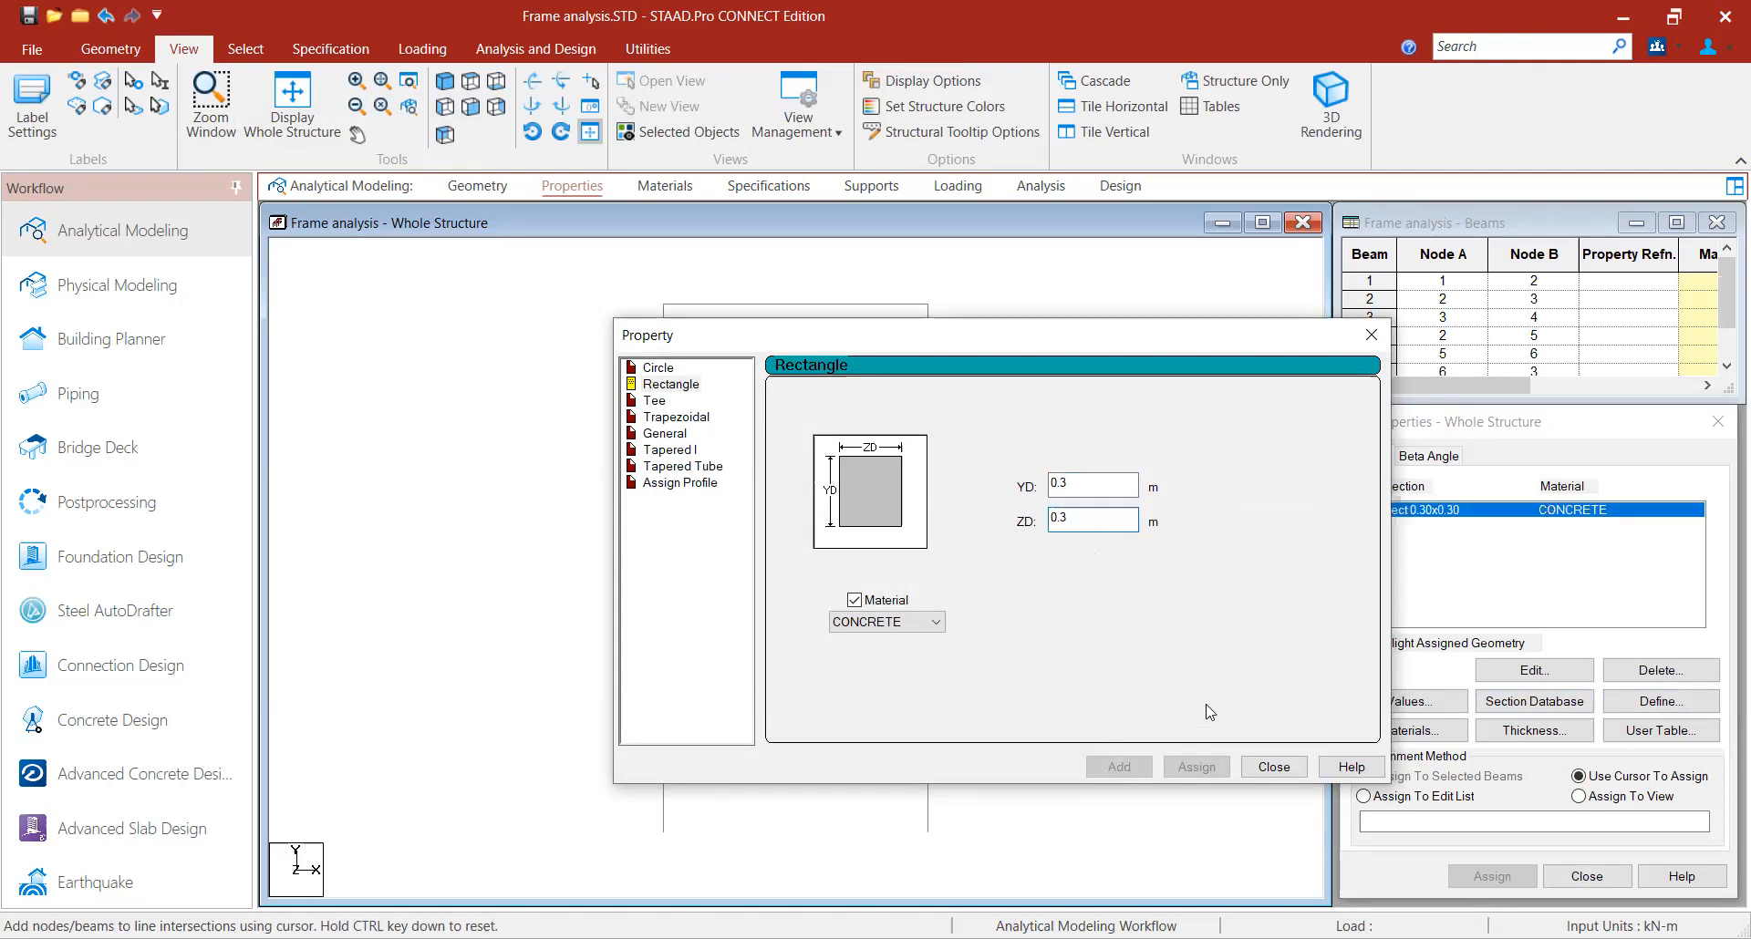
{"action": "left_click", "coordinate": [1273, 768]}
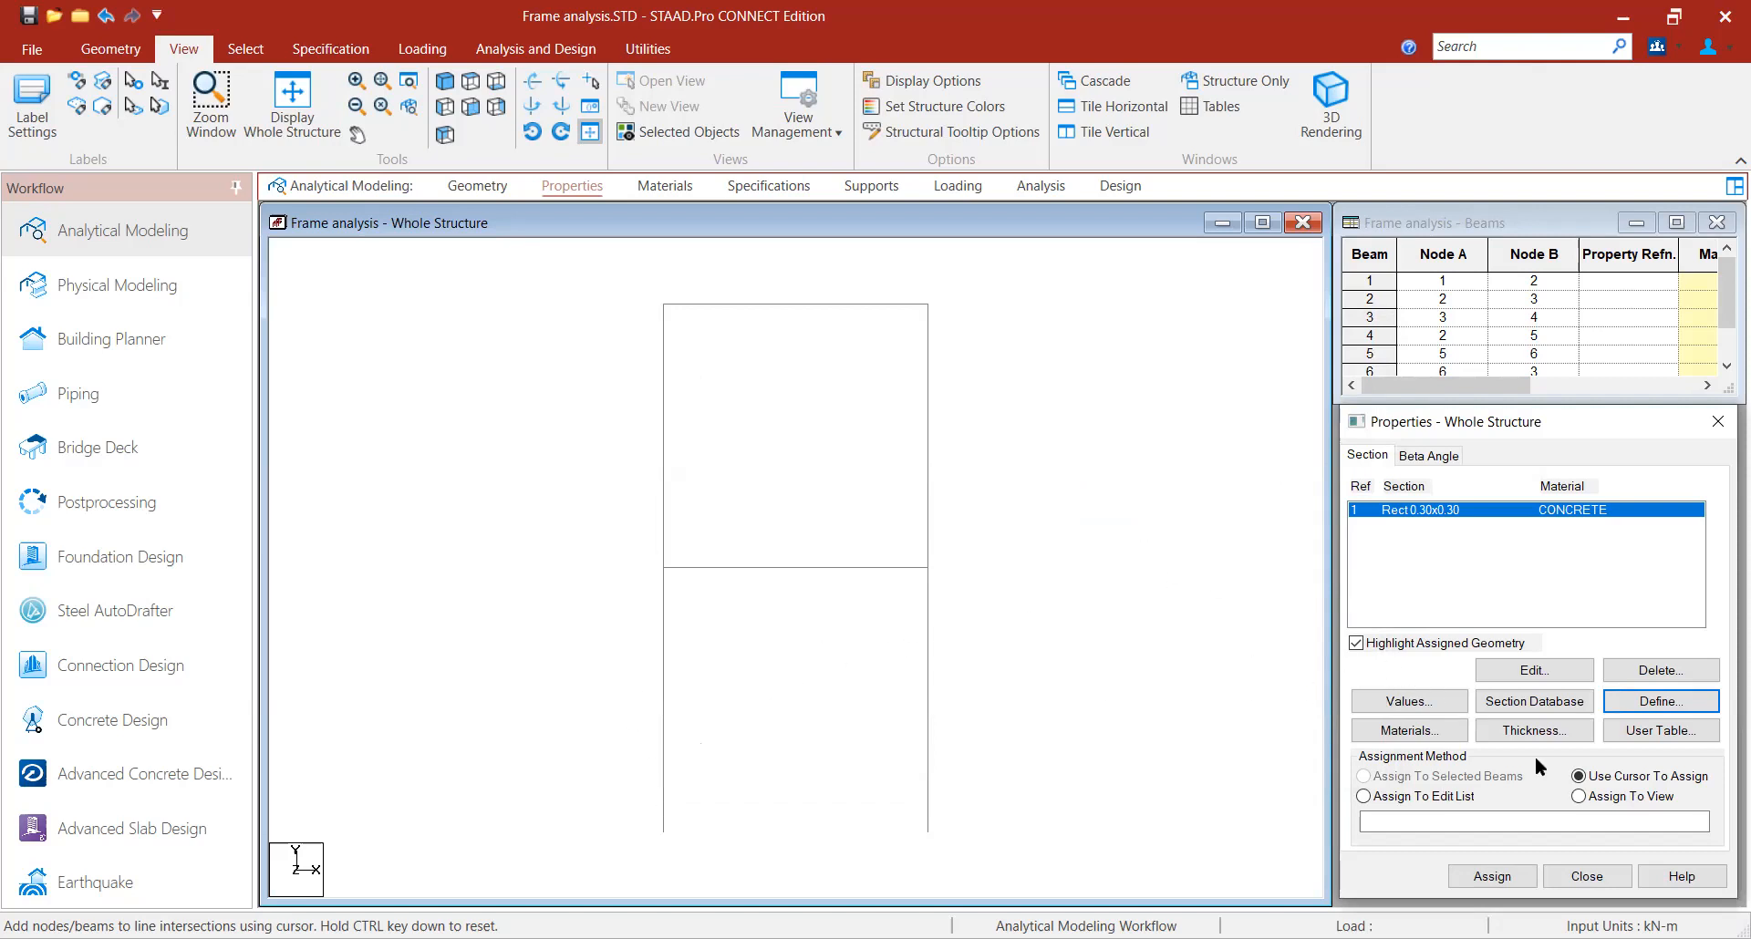
- Assign the 0.3 x 0.3 rectangular section to all members in the view
{"action": "left_click", "coordinate": [1605, 797]}
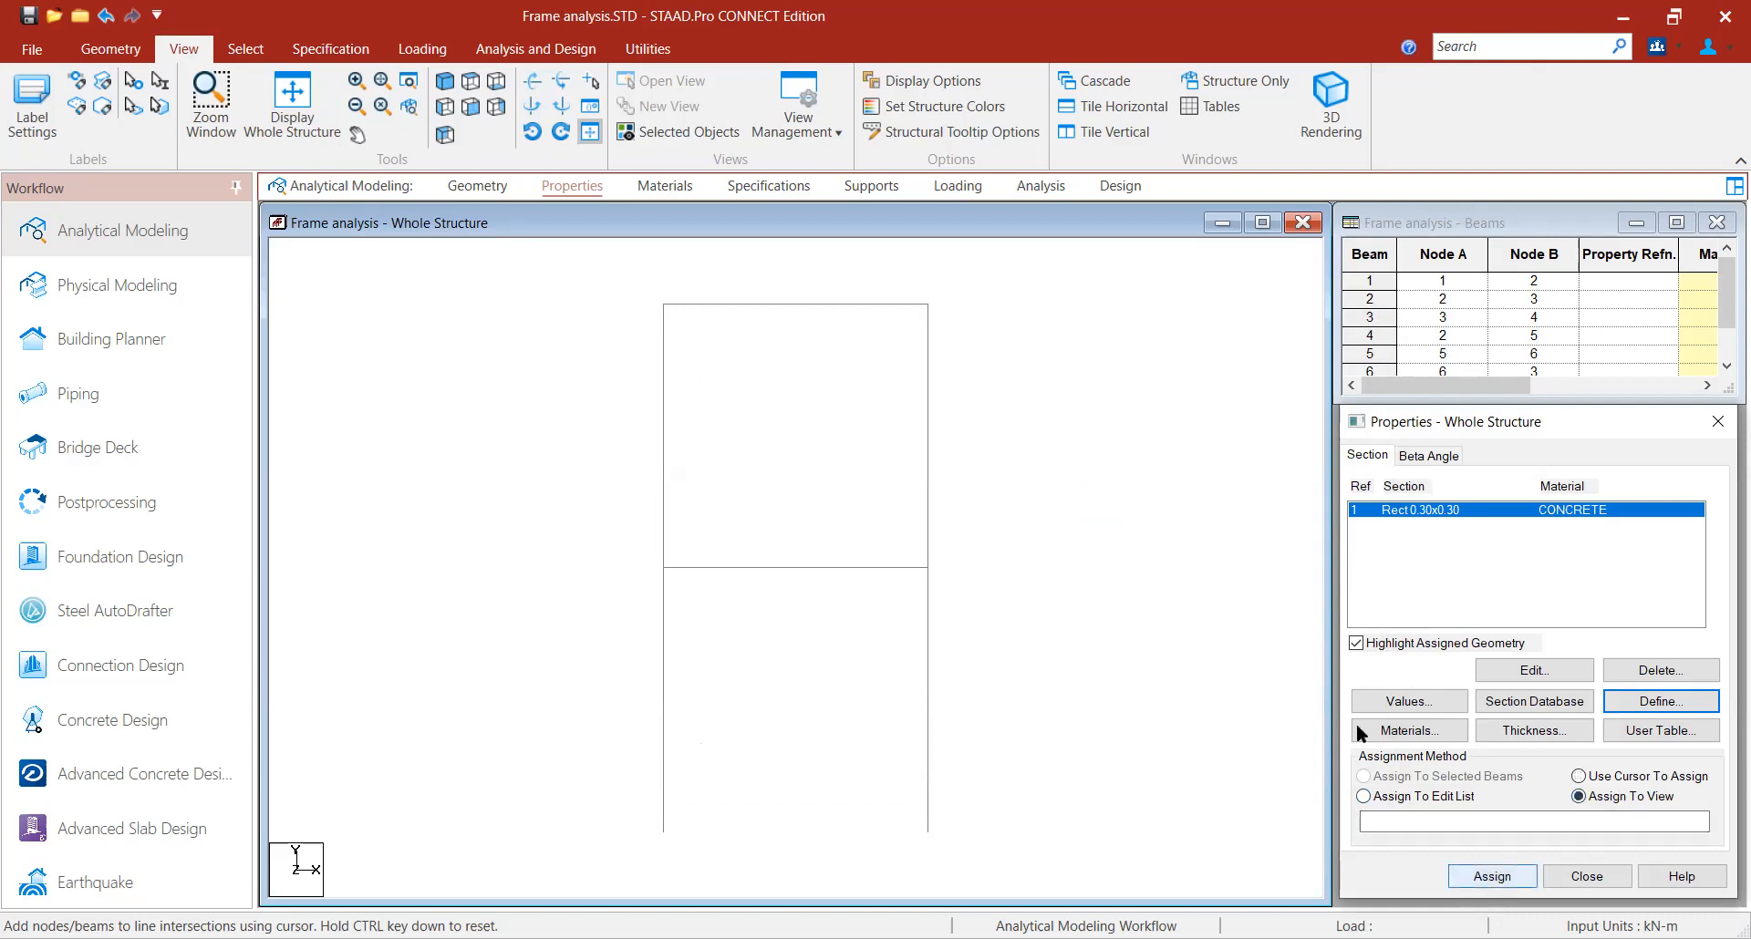
{"action": "left_click", "coordinate": [1492, 877]}
{"action": "left_click", "coordinate": [1576, 718]}
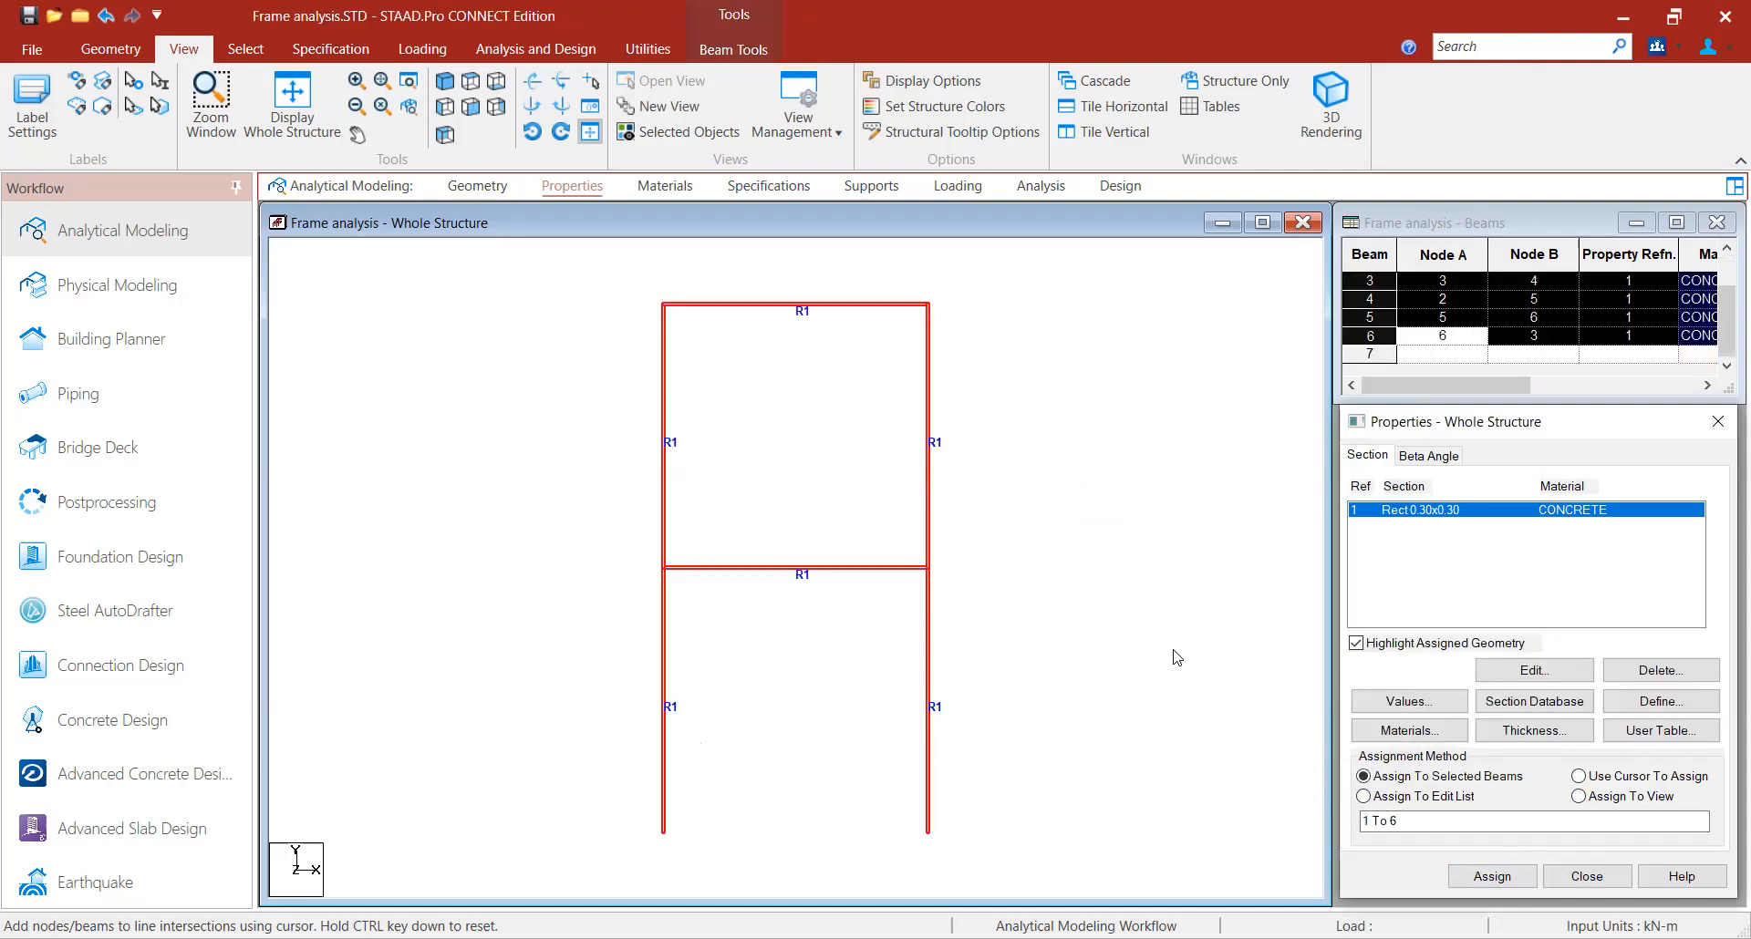
- Inspect the frame with assigned sections in a 3D rendered view, then close it
{"action": "right_click", "coordinate": [1031, 451]}
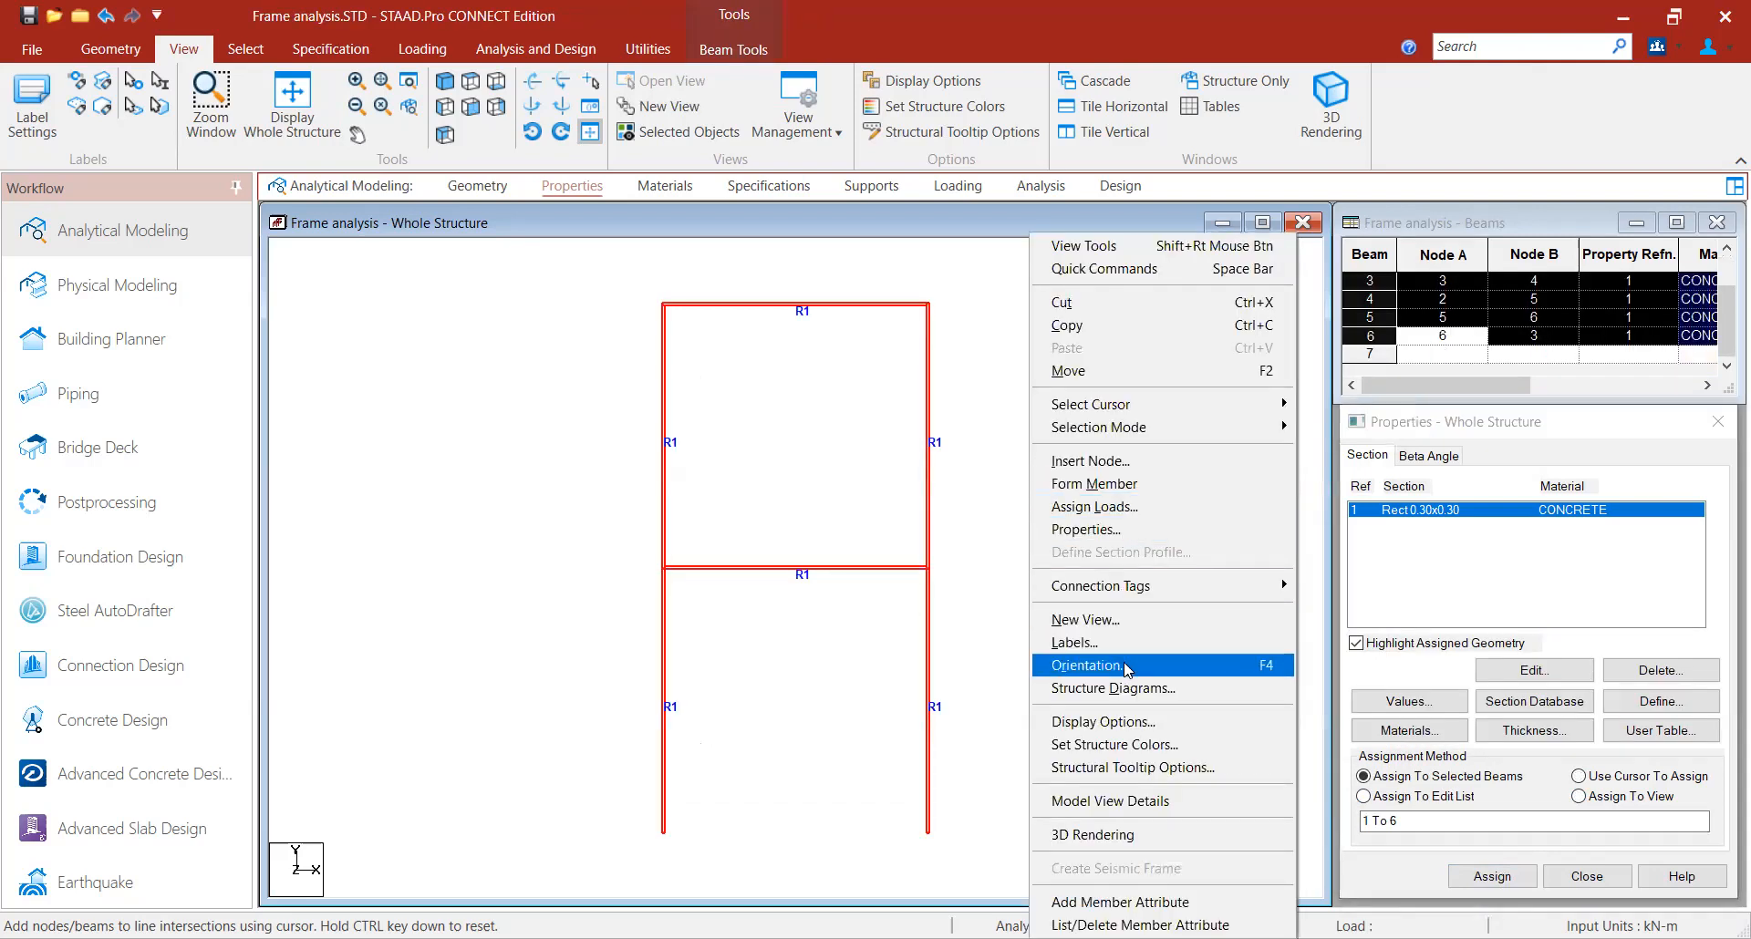
{"action": "left_click", "coordinate": [1105, 835]}
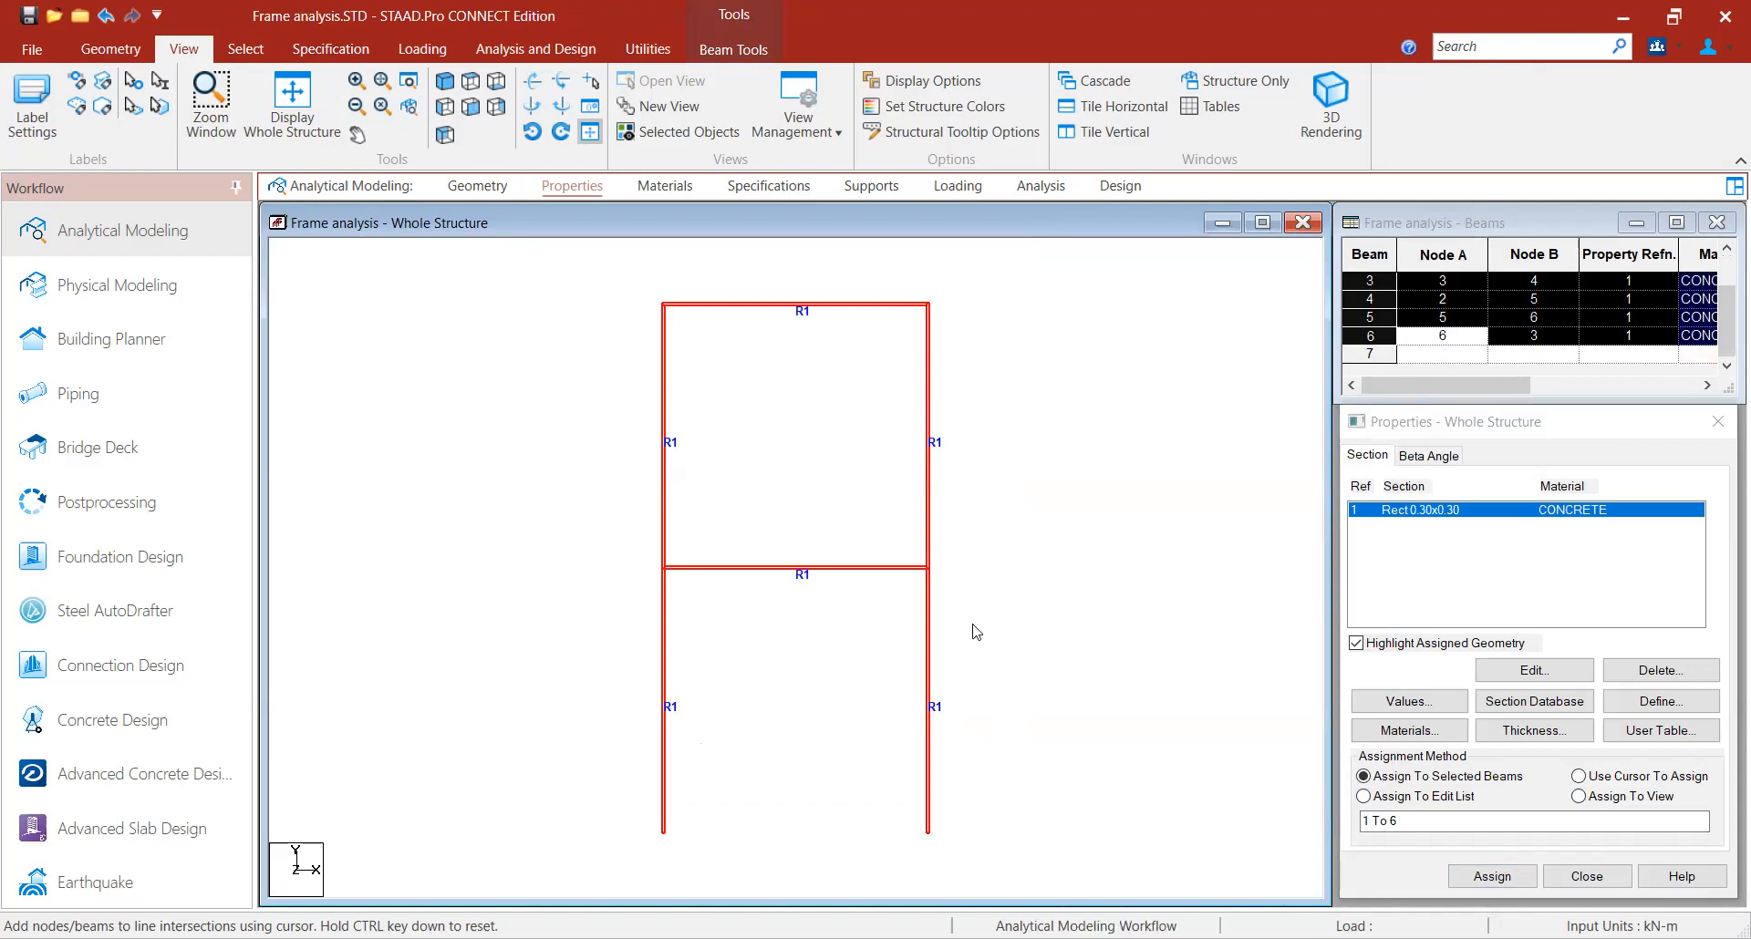
{"action": "left_click_drag", "start_coordinate": [1149, 467], "coordinate": [871, 581]}
{"action": "left_click_drag", "start_coordinate": [972, 615], "coordinate": [1050, 513]}
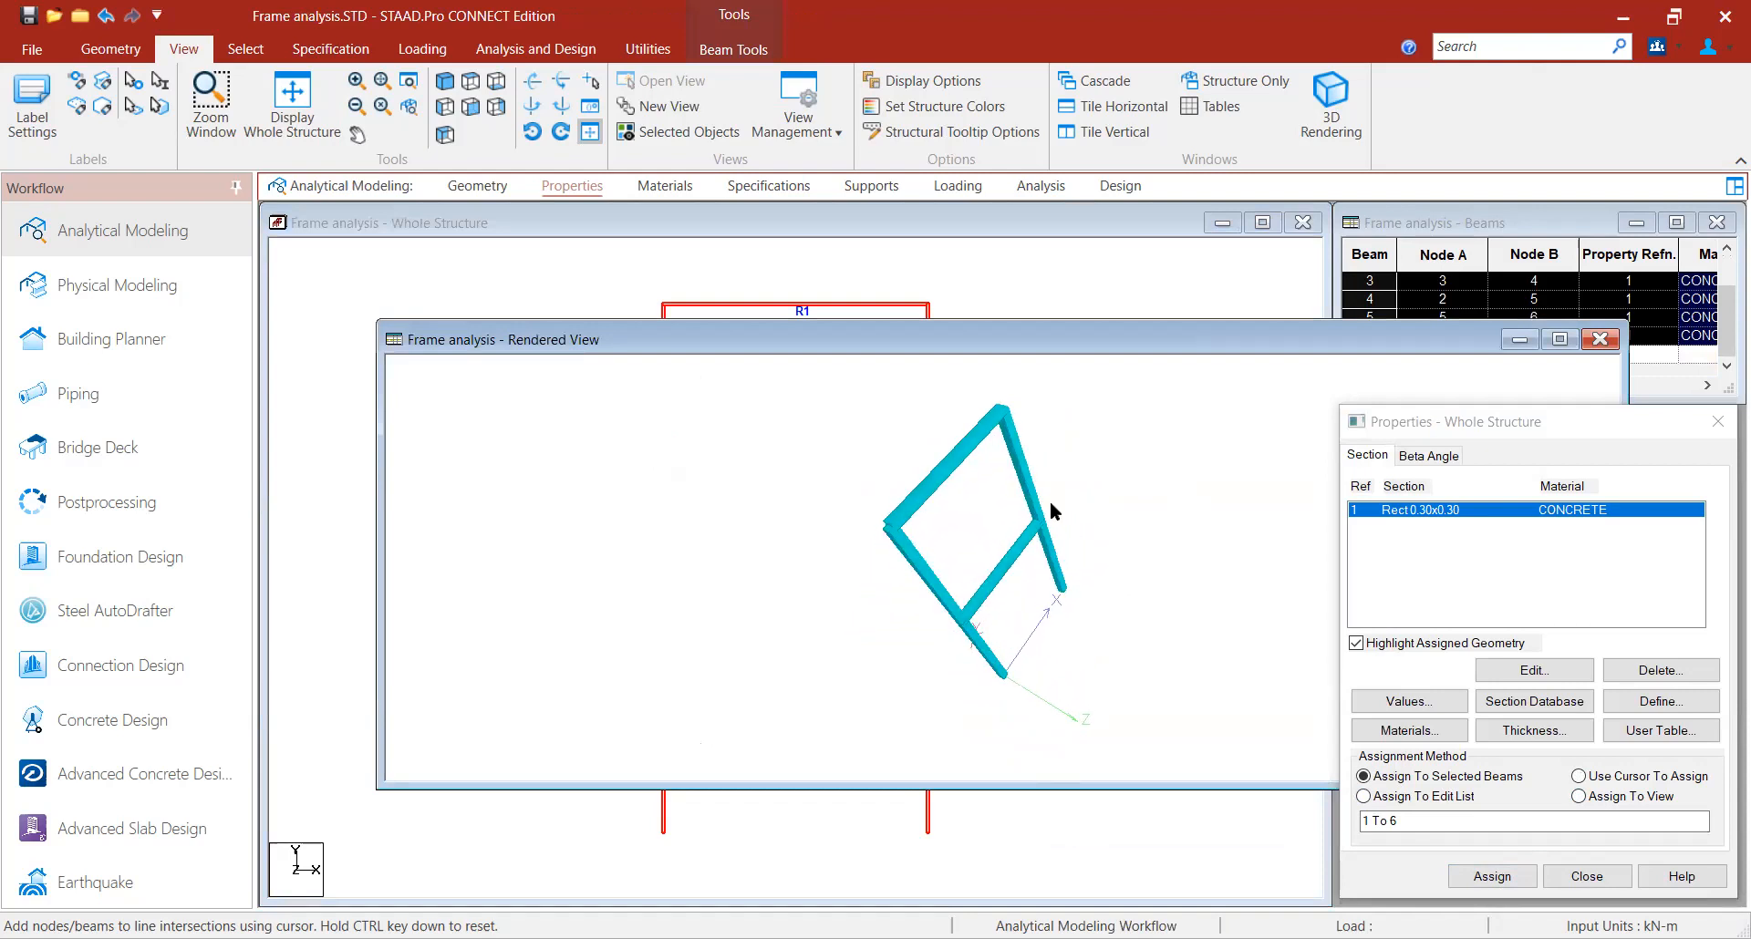
{"action": "left_click", "coordinate": [1597, 340]}
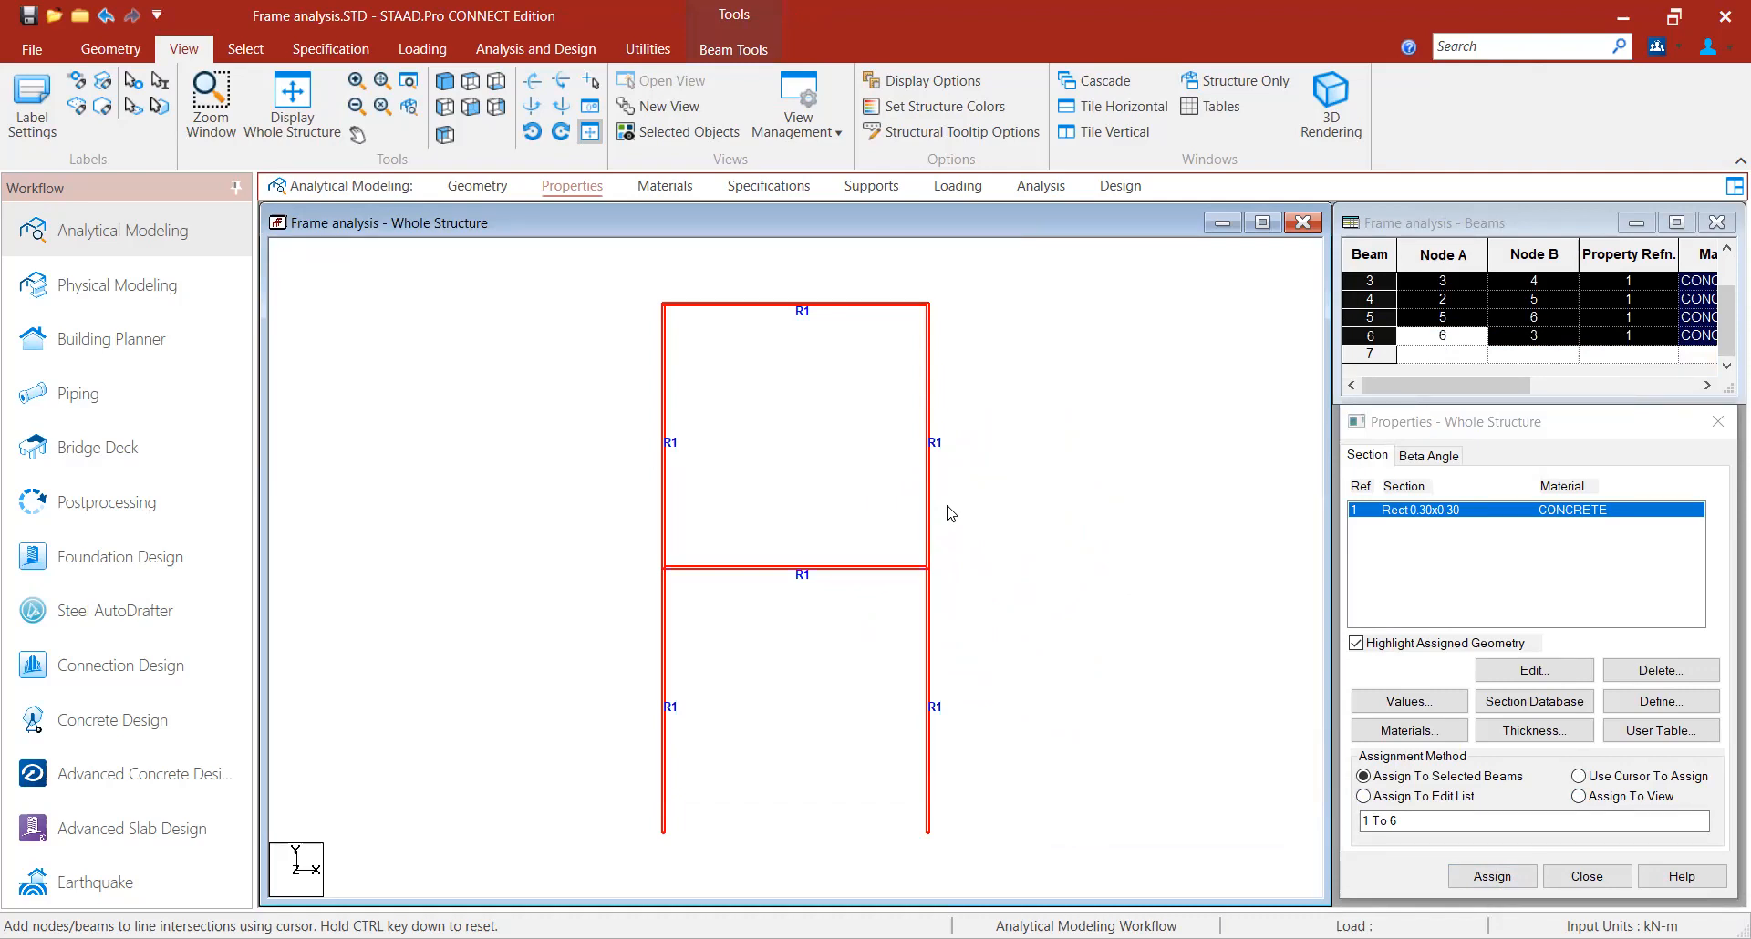
- Create a new fixed support
{"action": "left_click", "coordinate": [874, 189]}
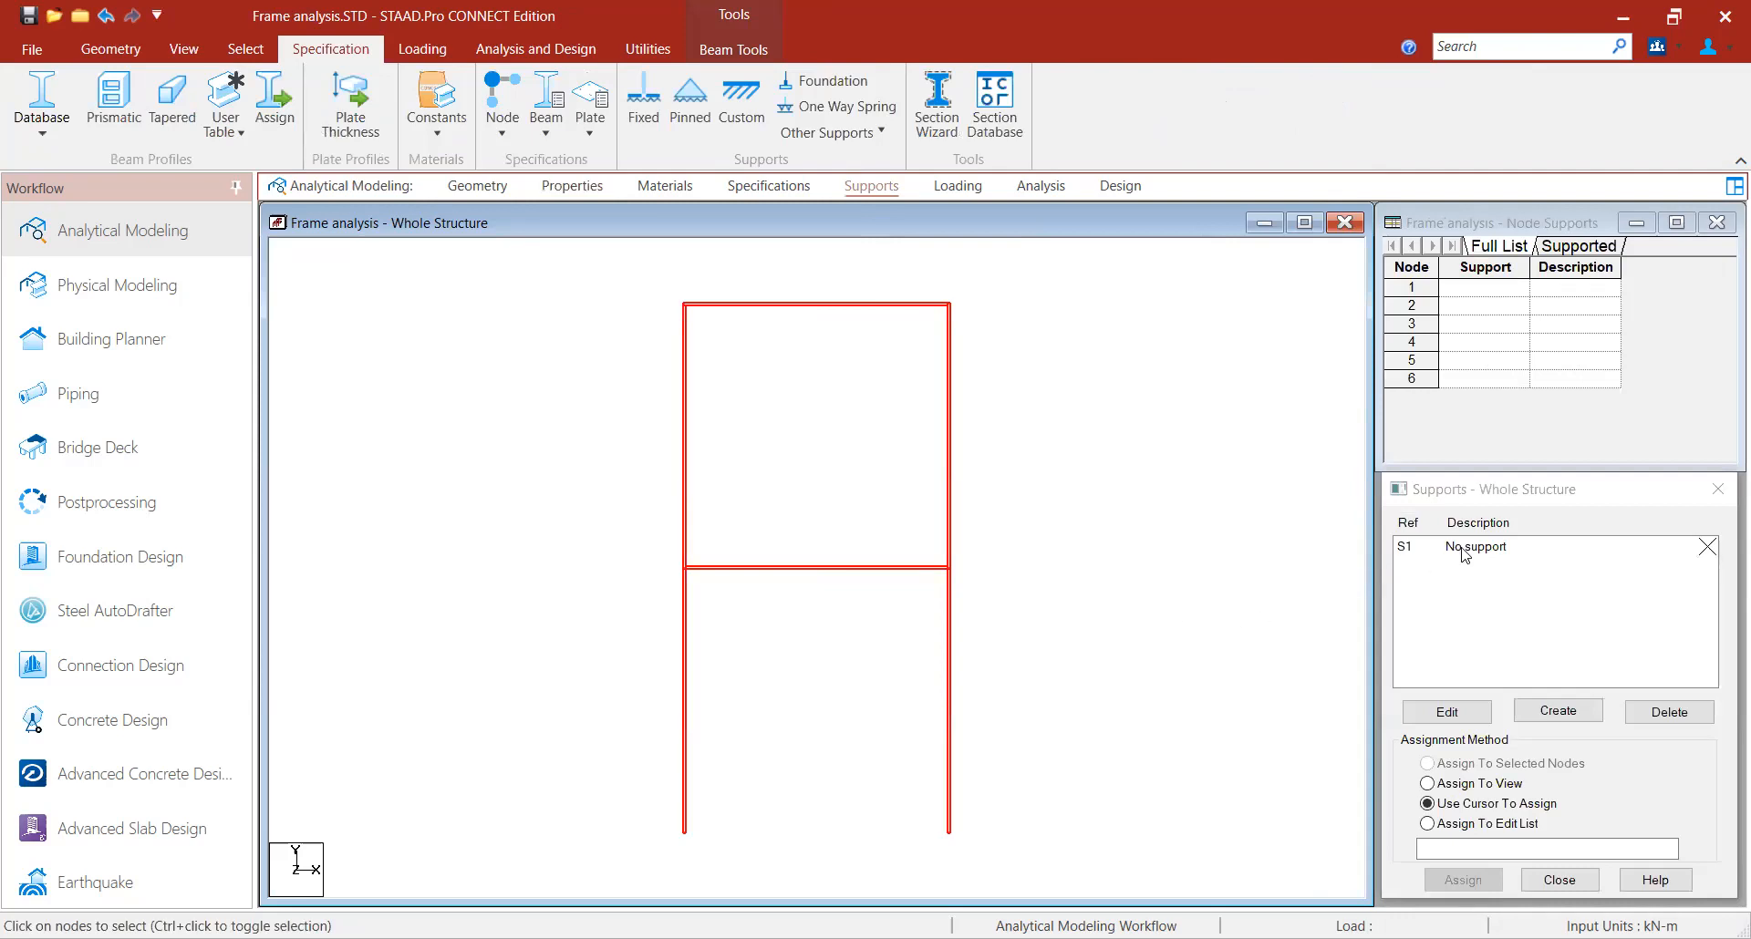
{"action": "left_click", "coordinate": [1551, 712]}
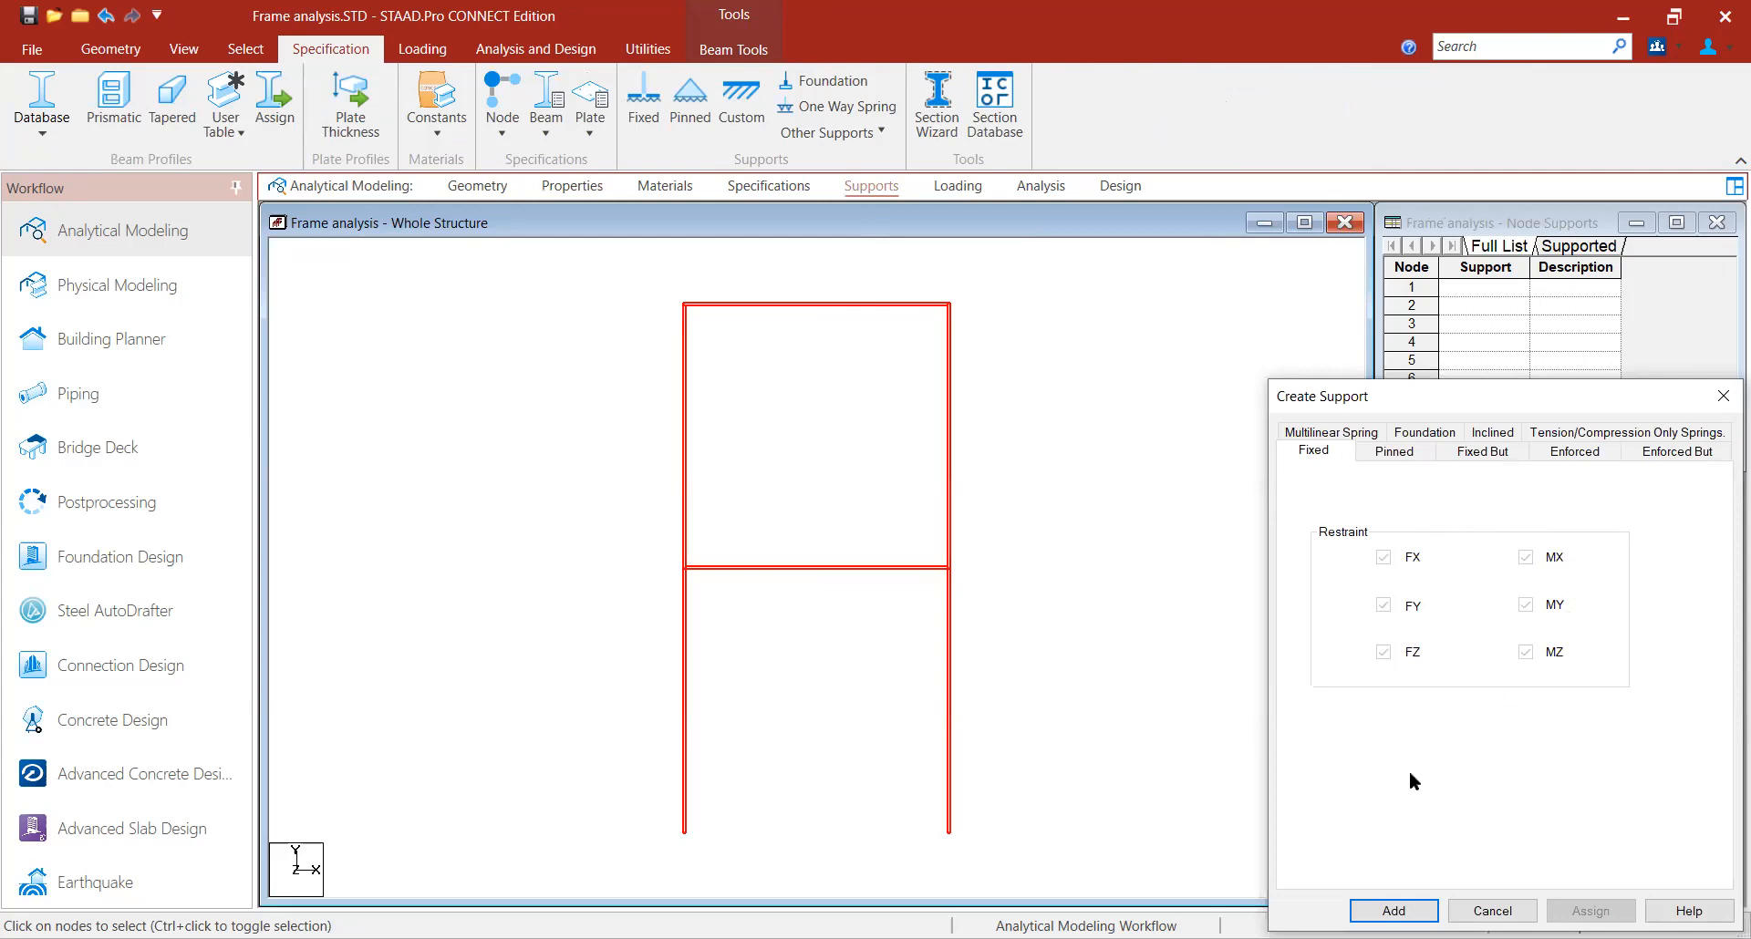
{"action": "left_click", "coordinate": [1393, 910]}
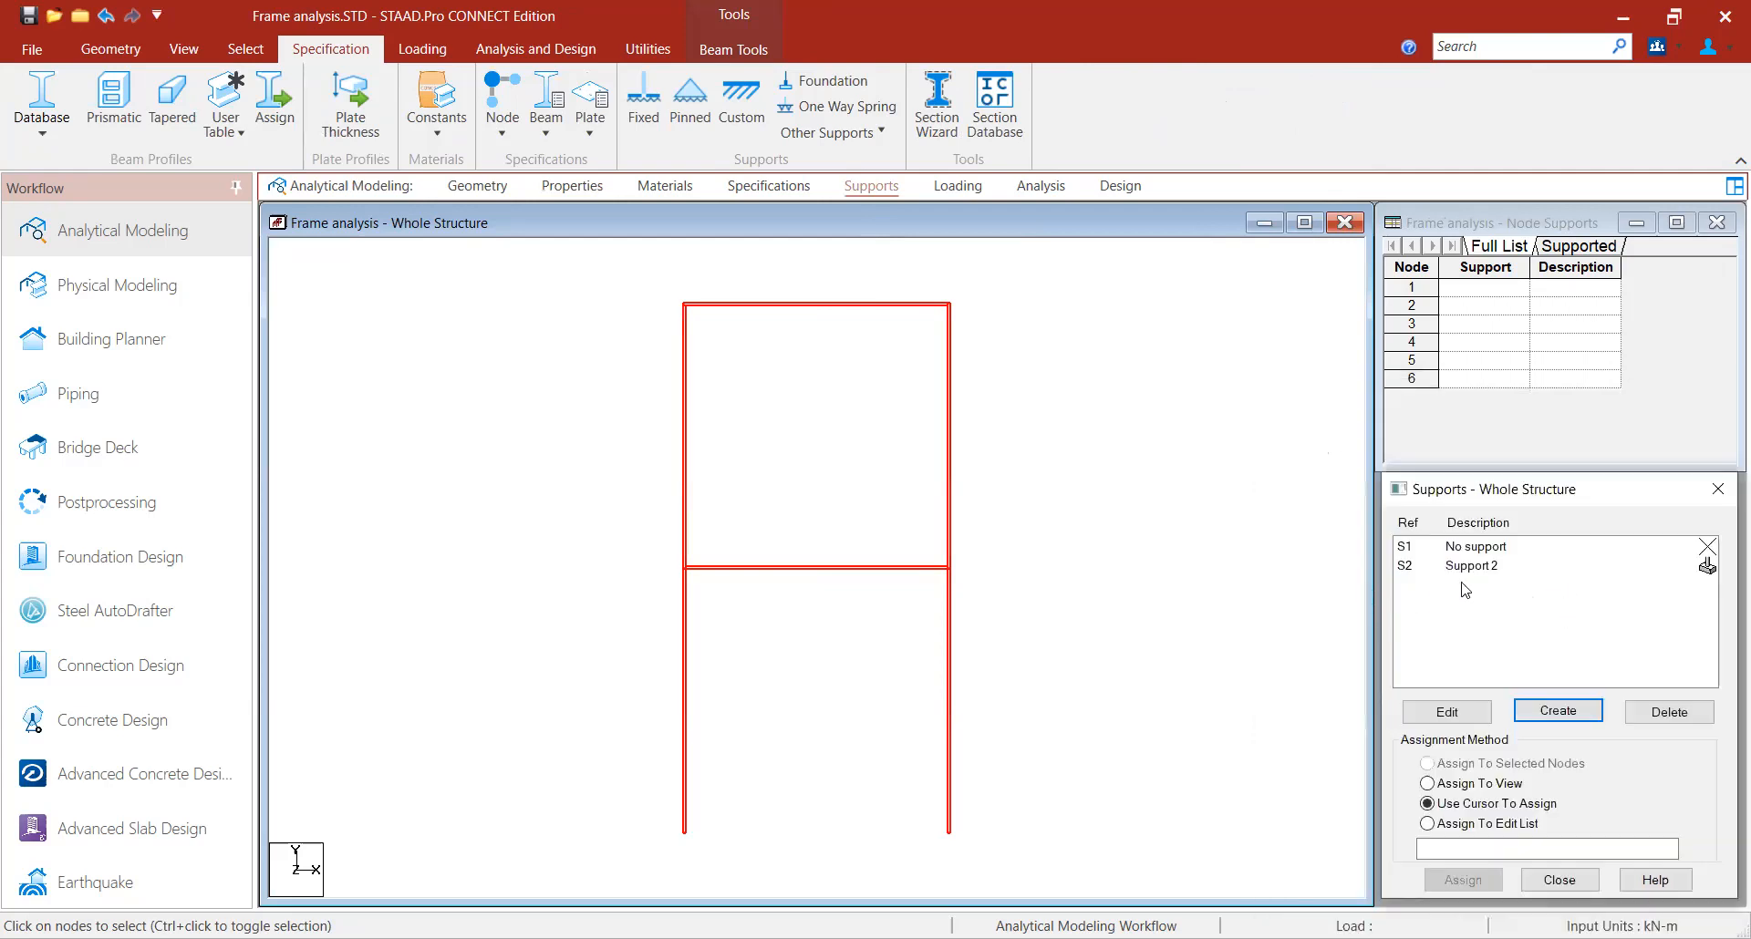
- Assign the fixed support to the two base nodes of the frame
{"action": "left_click", "coordinate": [1477, 569]}
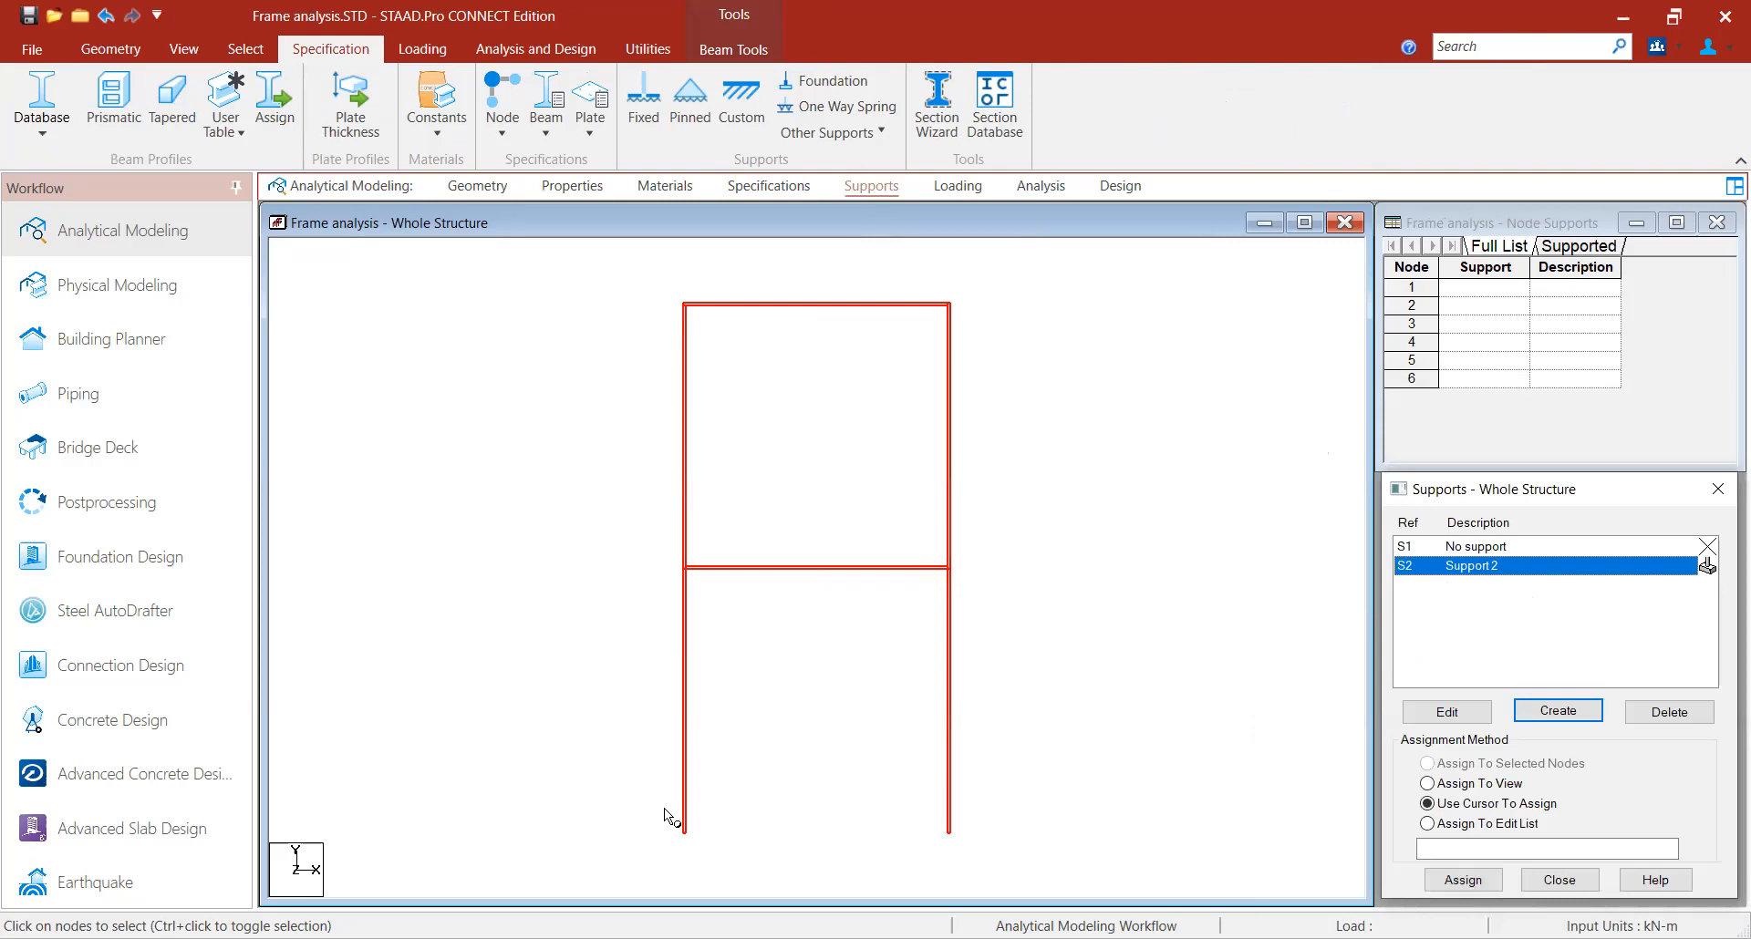
{"action": "left_click_drag", "start_coordinate": [656, 811], "coordinate": [999, 857]}
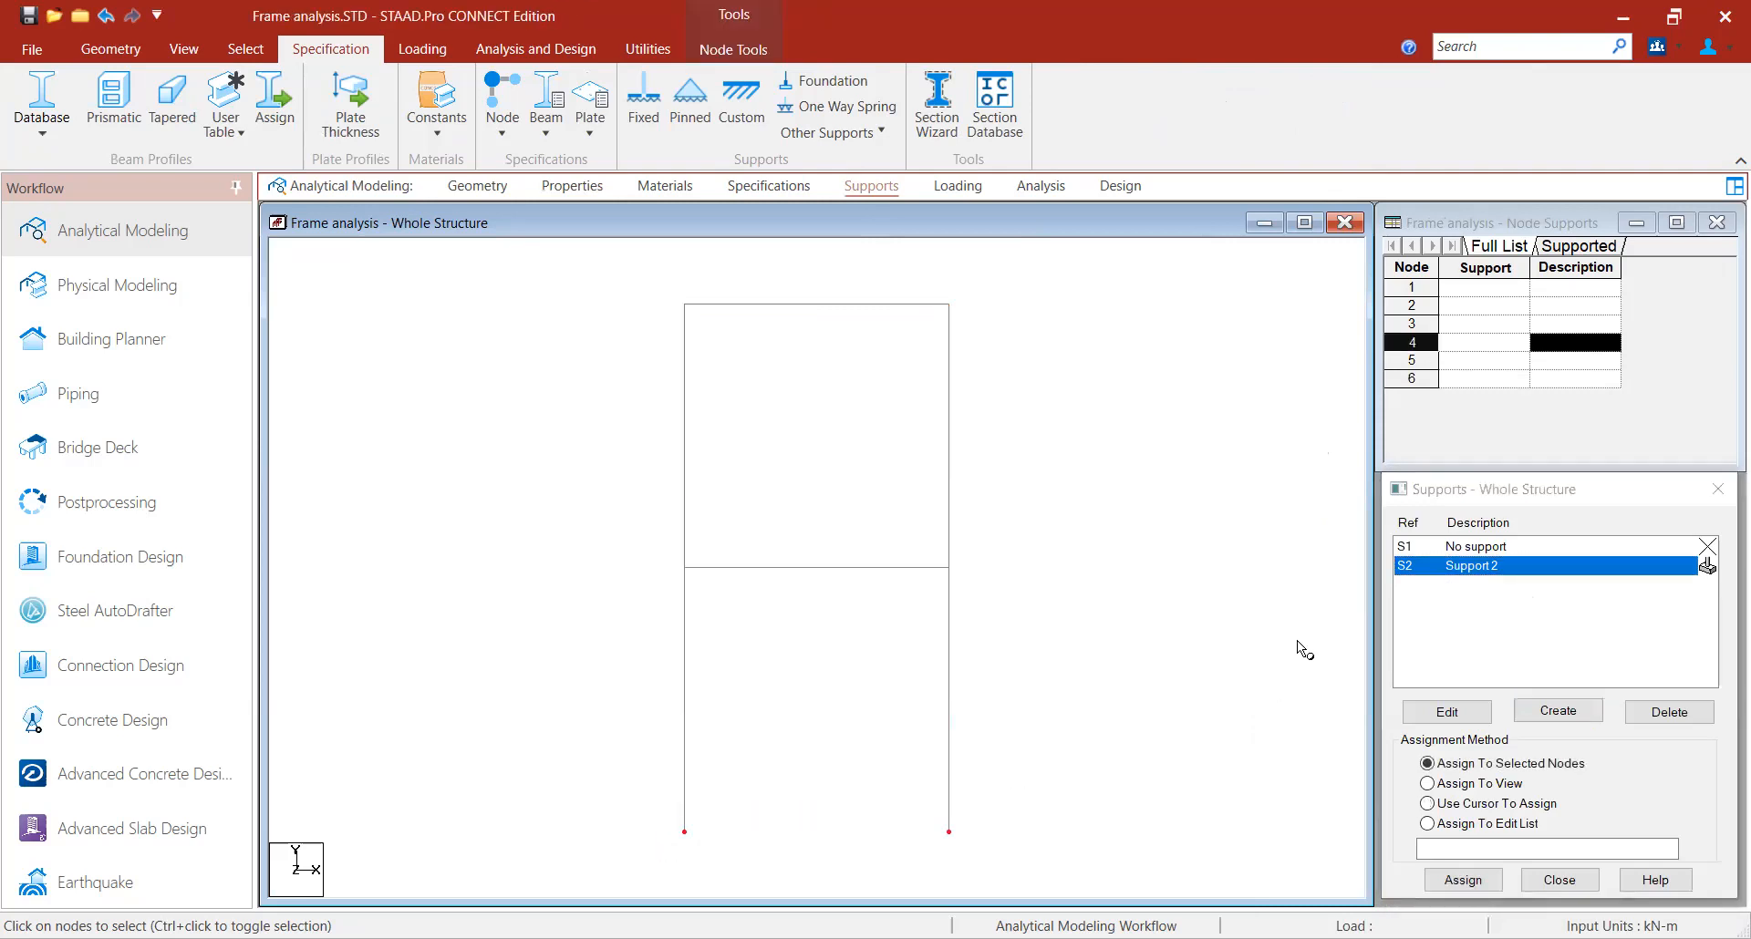
{"action": "left_click", "coordinate": [1466, 880]}
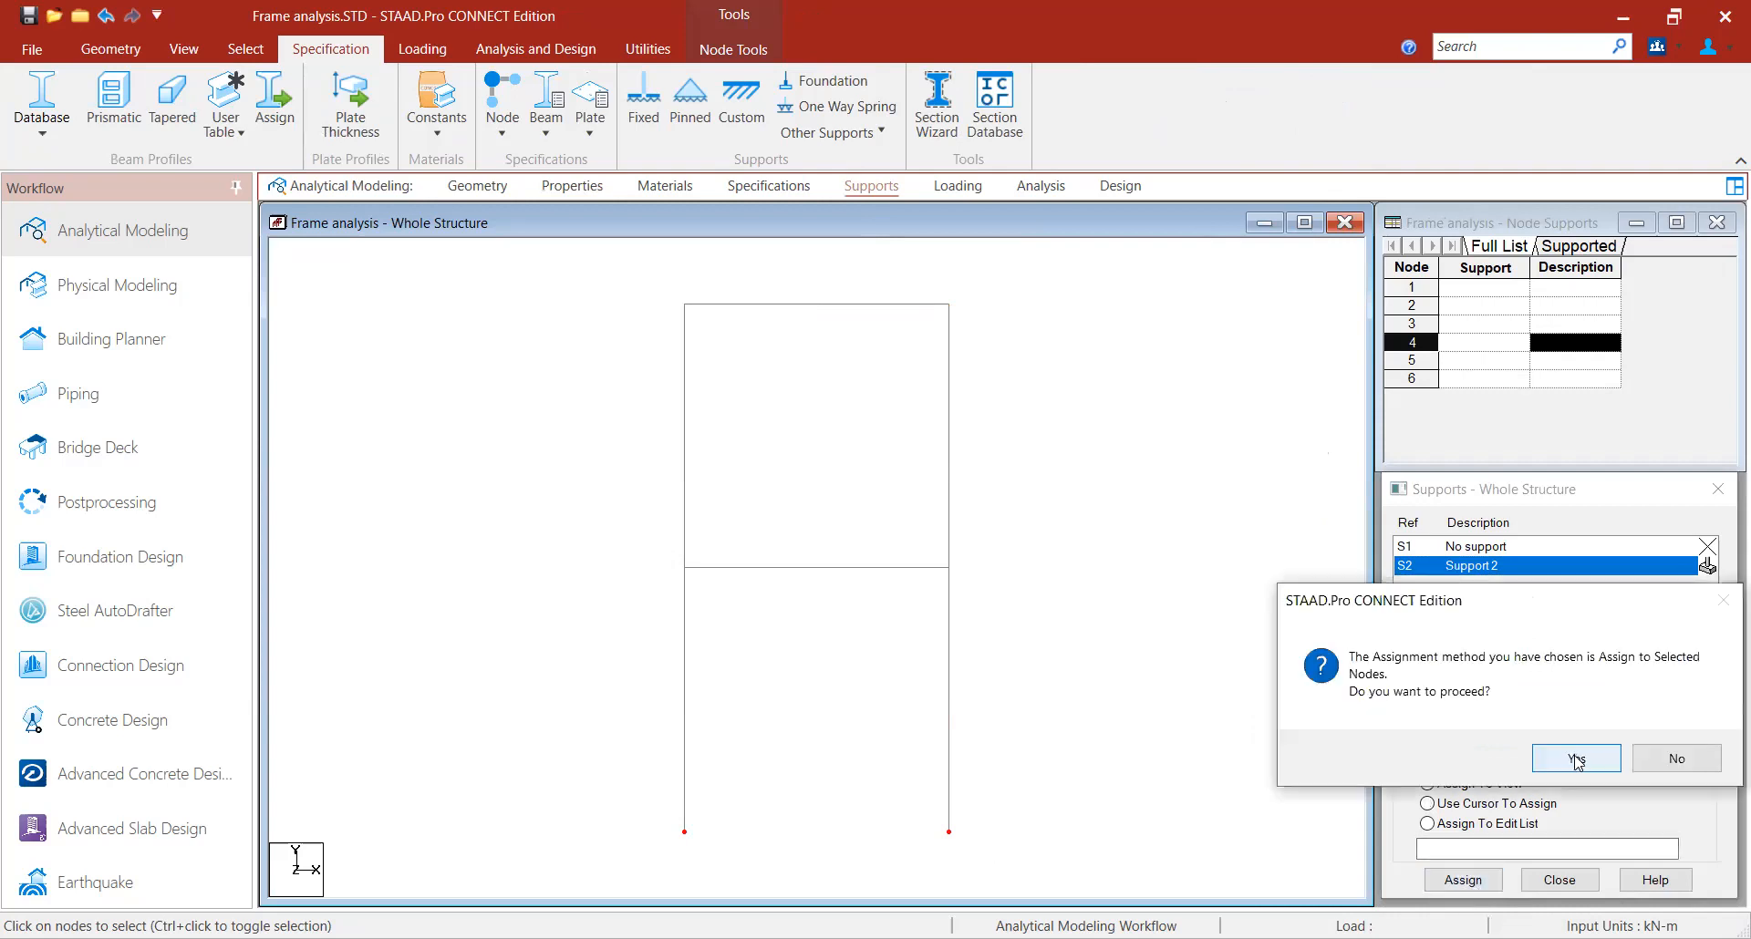
{"action": "left_click", "coordinate": [1577, 758]}
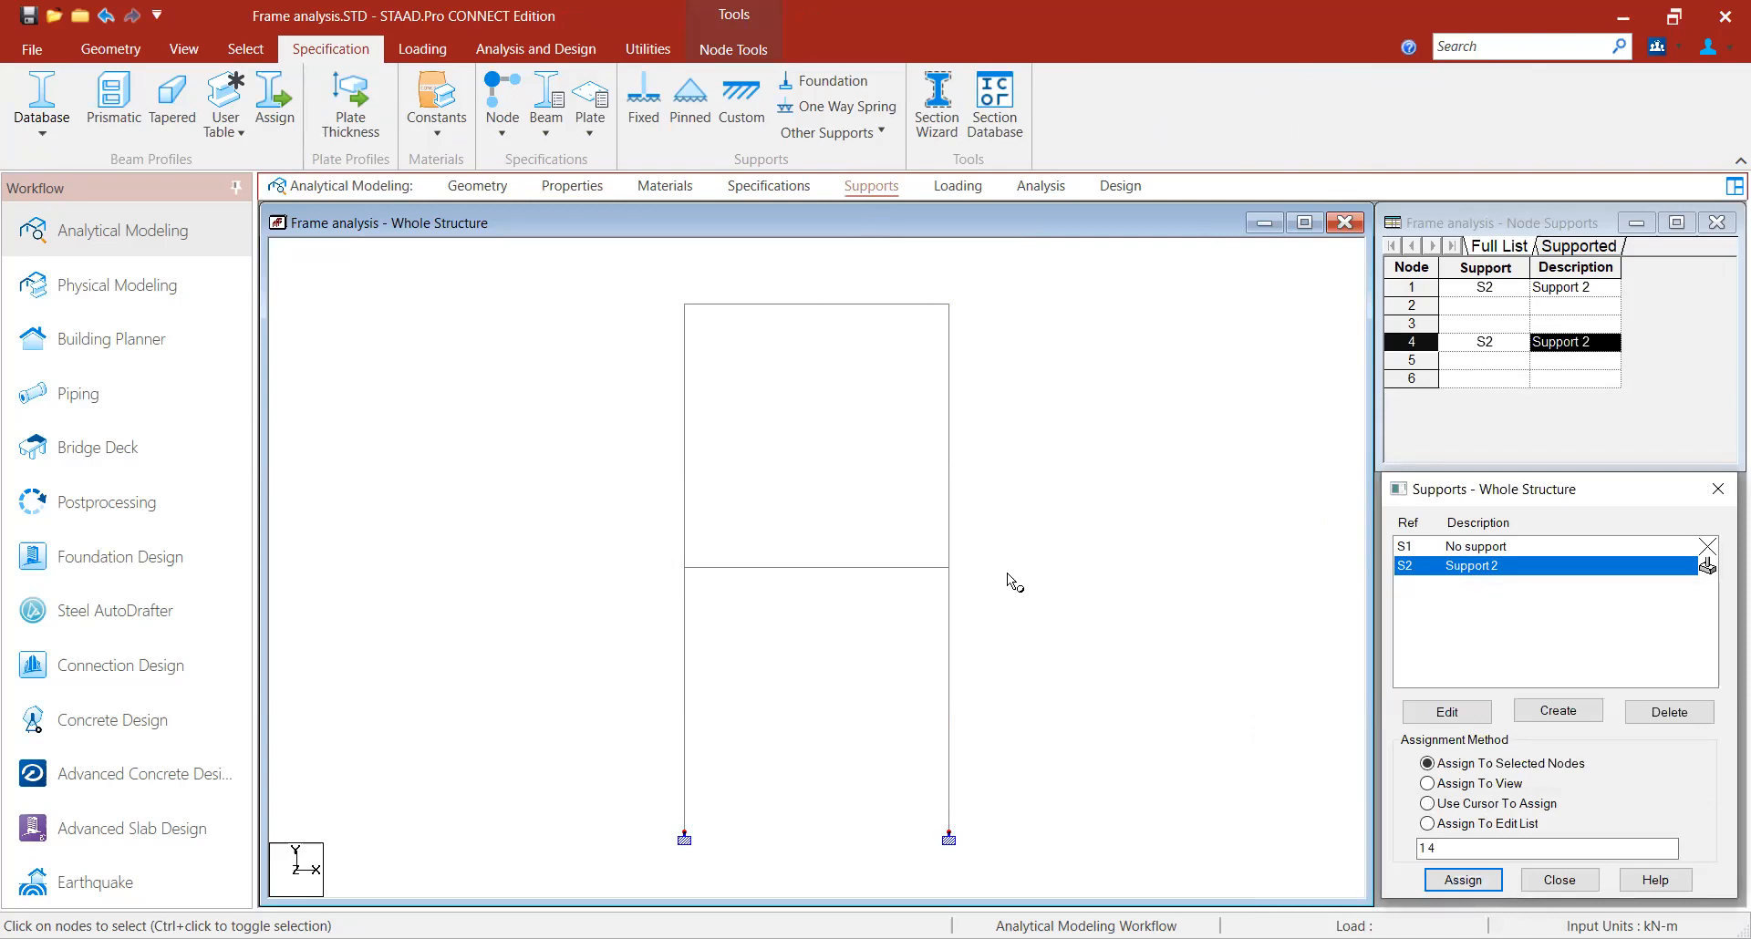
- Create a new primary load case titled LOAD CASE 1
{"action": "left_click", "coordinate": [976, 189]}
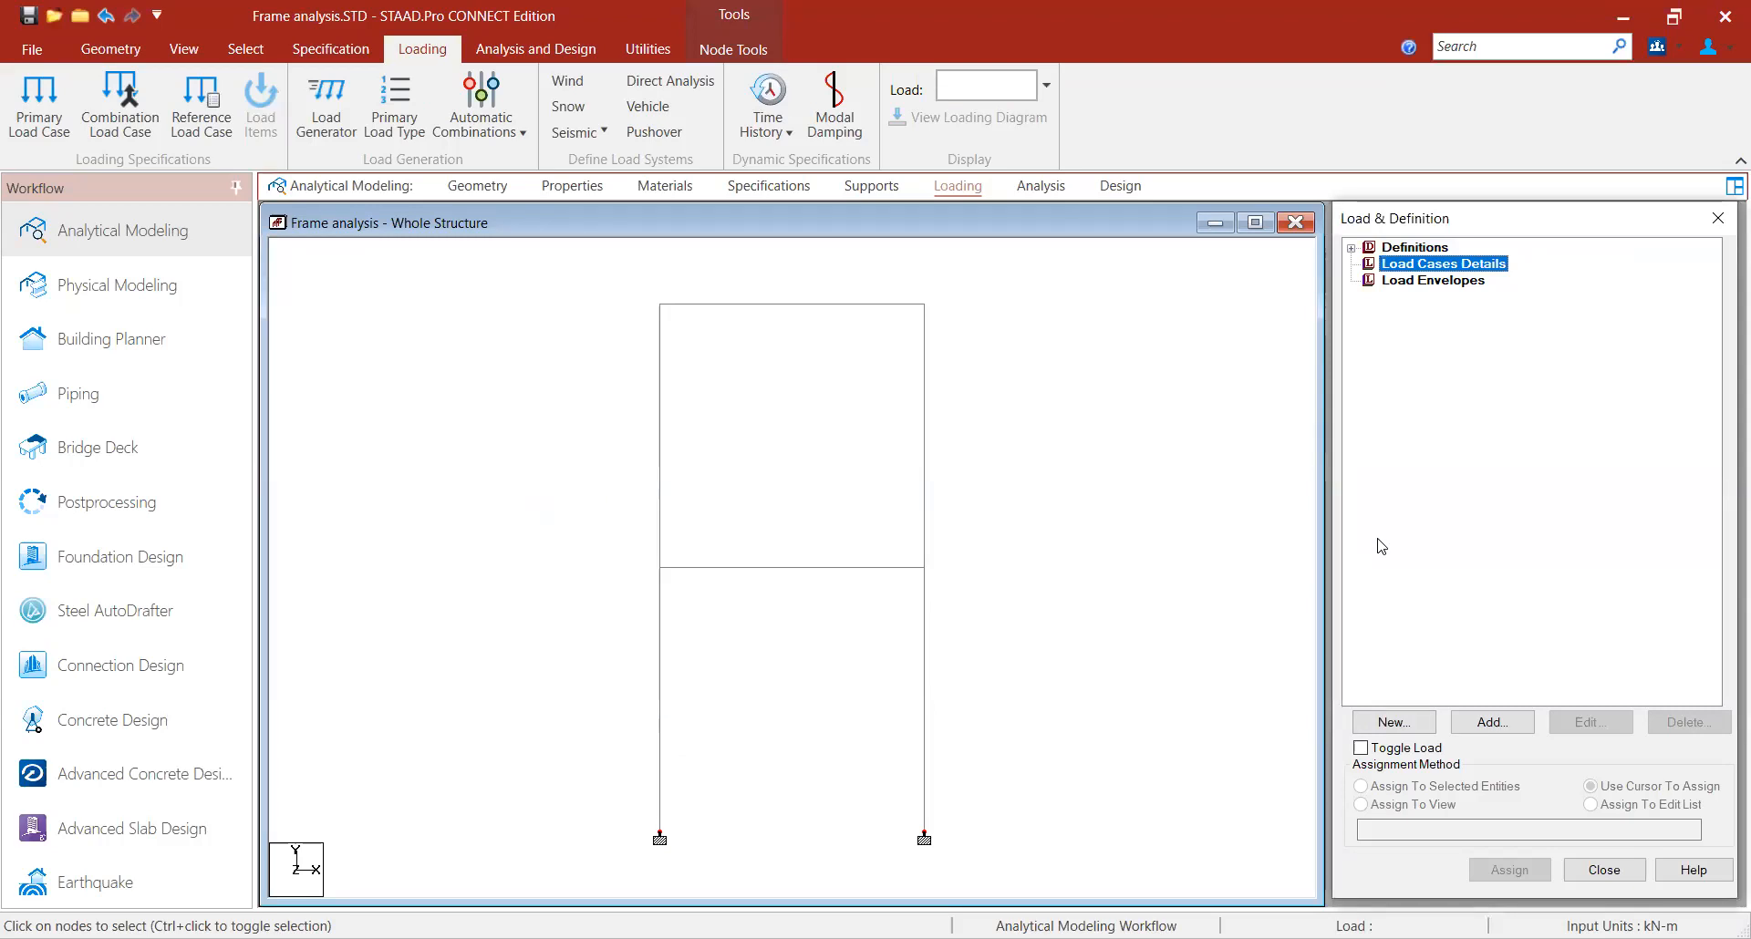
{"action": "left_click", "coordinate": [1492, 722]}
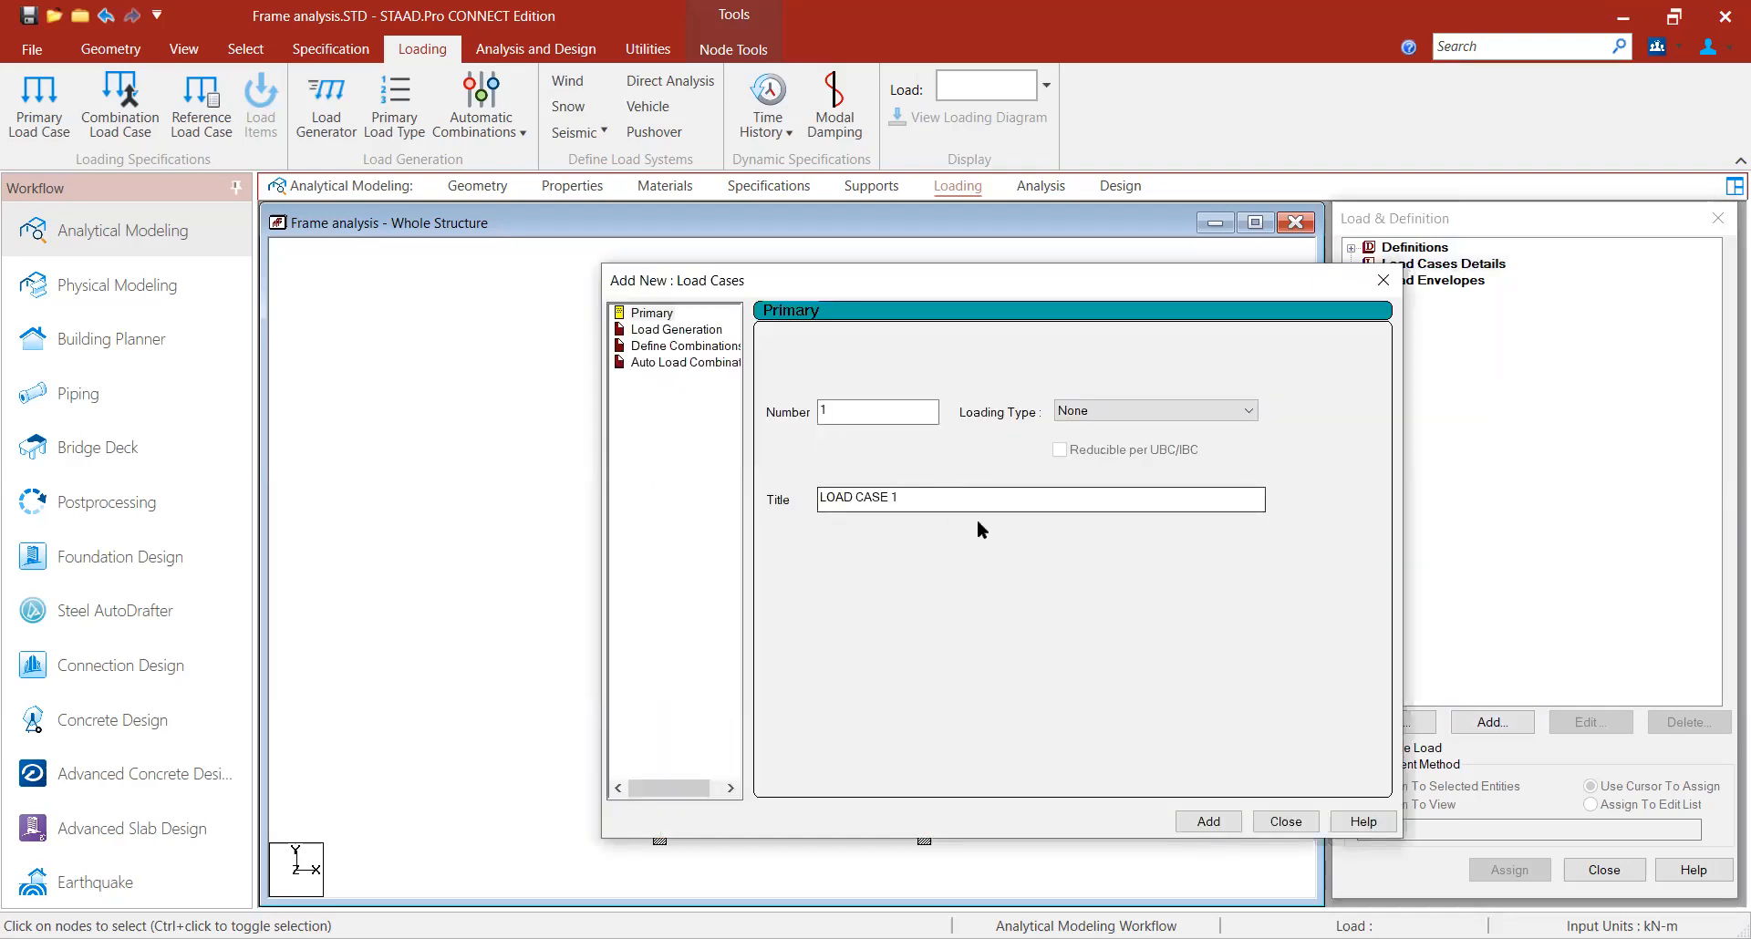
{"action": "left_click", "coordinate": [1208, 822]}
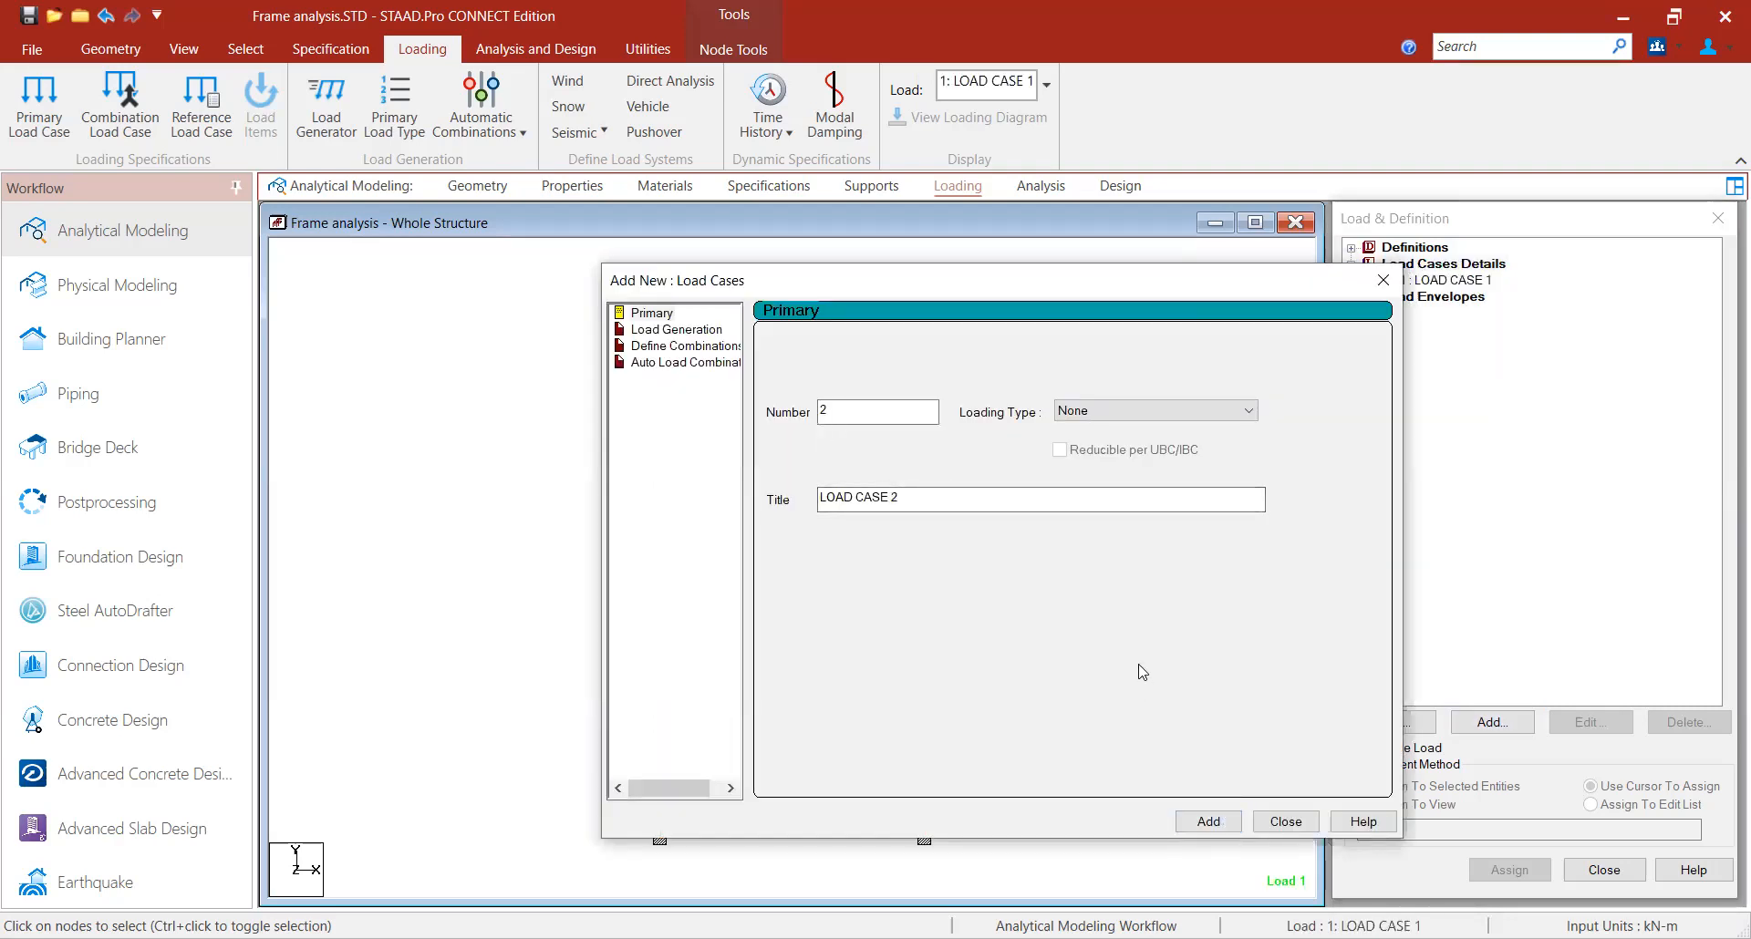
{"action": "left_click", "coordinate": [1286, 821]}
- Add a nodal load item of Fx 20 kN to LOAD CASE 1
{"action": "left_click", "coordinate": [1463, 280]}
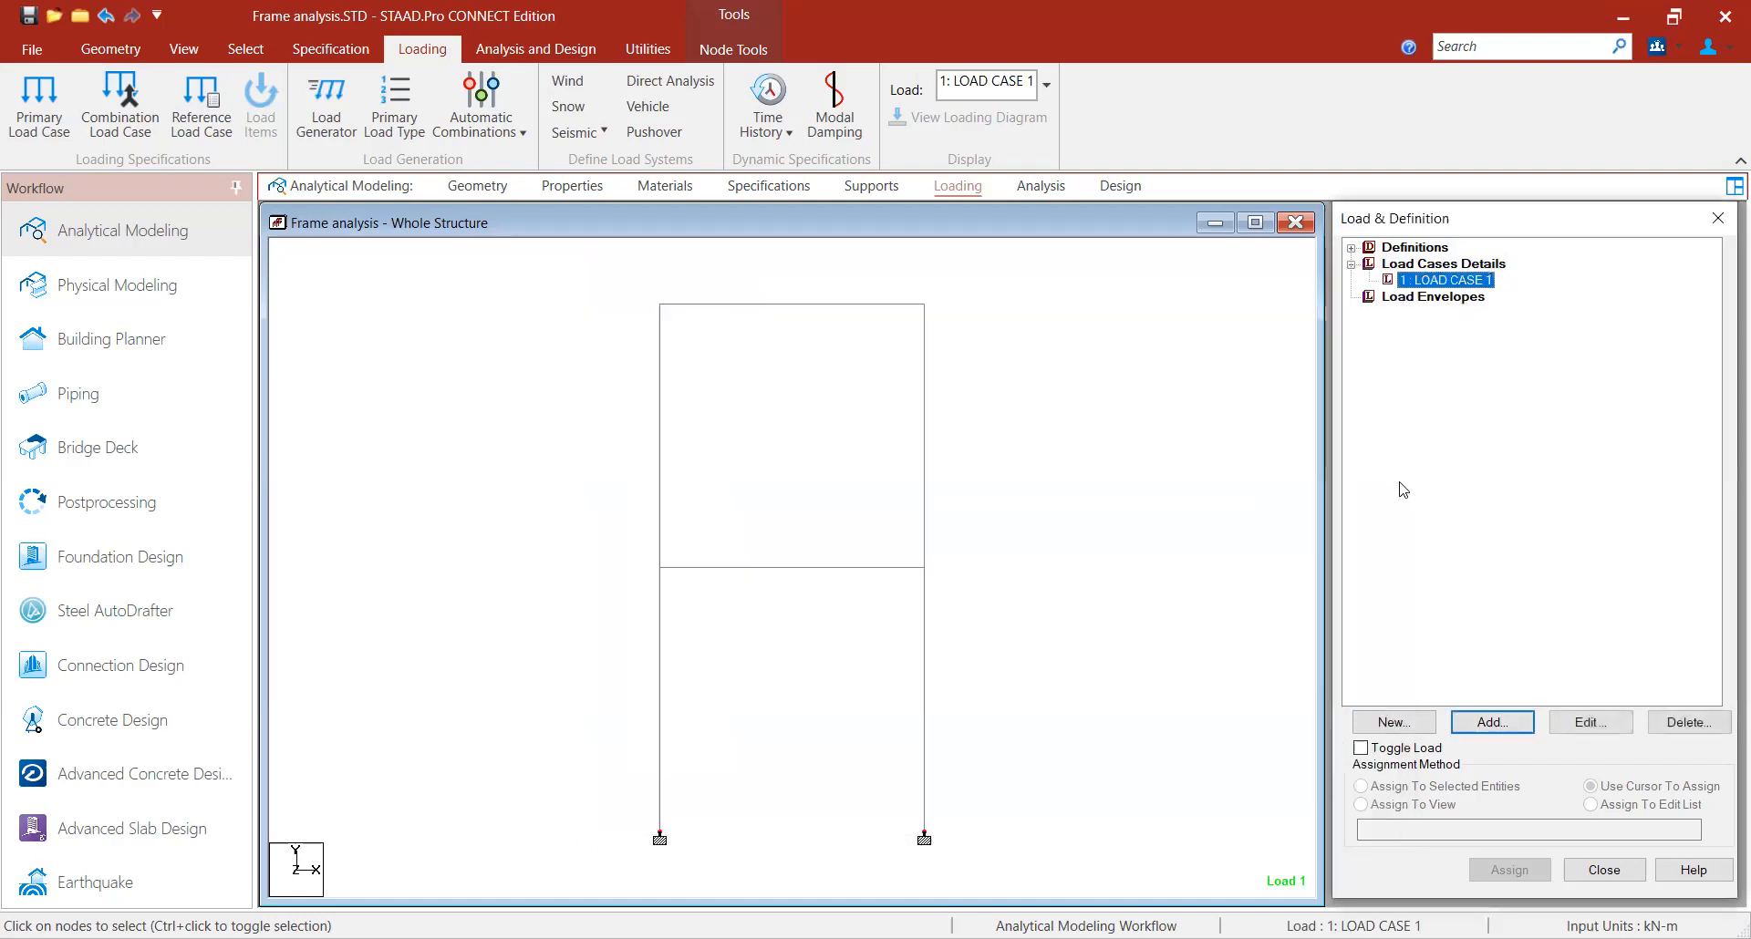
{"action": "left_click", "coordinate": [1500, 723]}
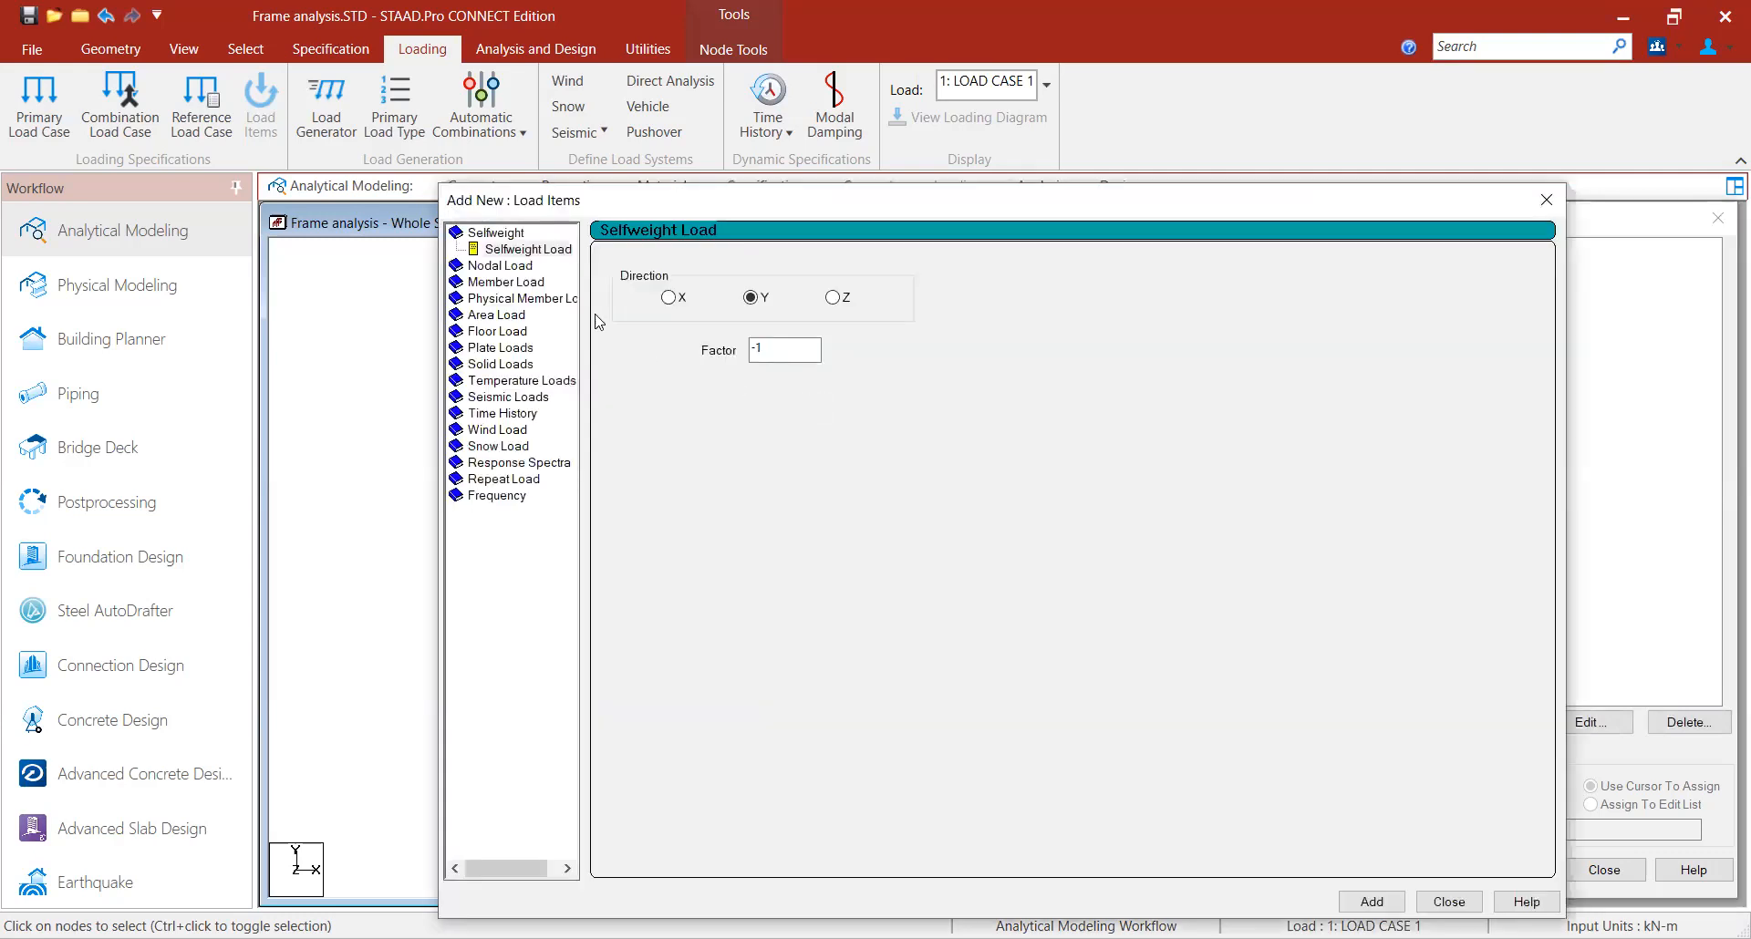
{"action": "left_click", "coordinate": [501, 266]}
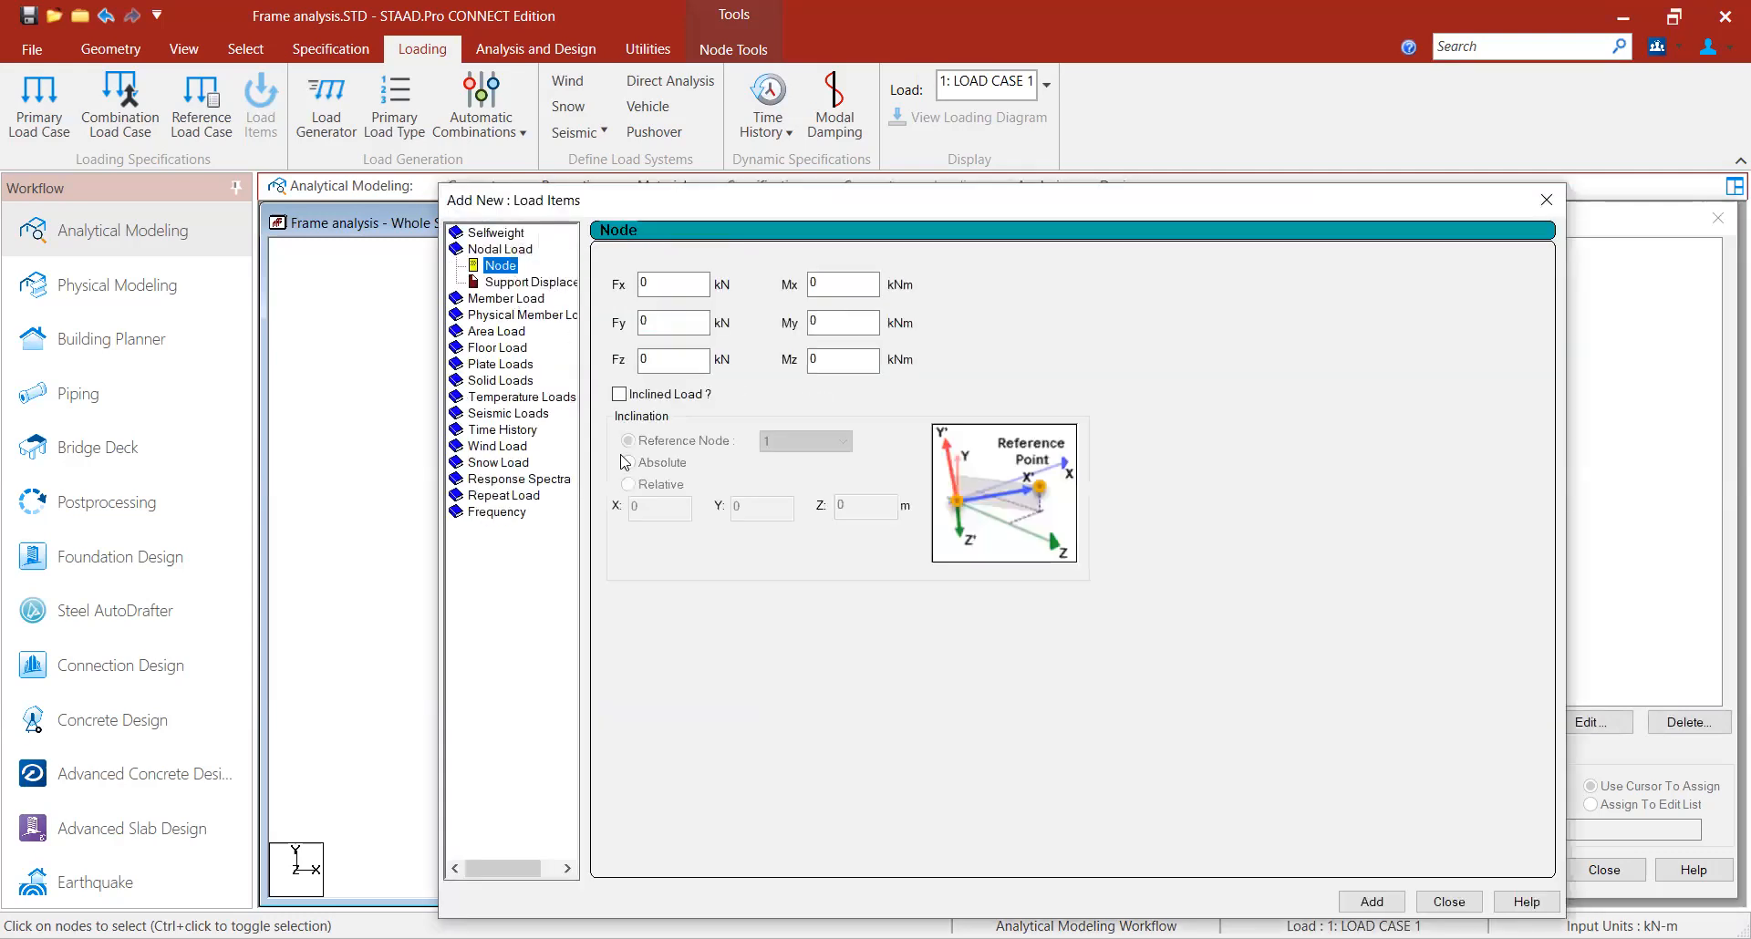
{"action": "double_click", "coordinate": [673, 286]}
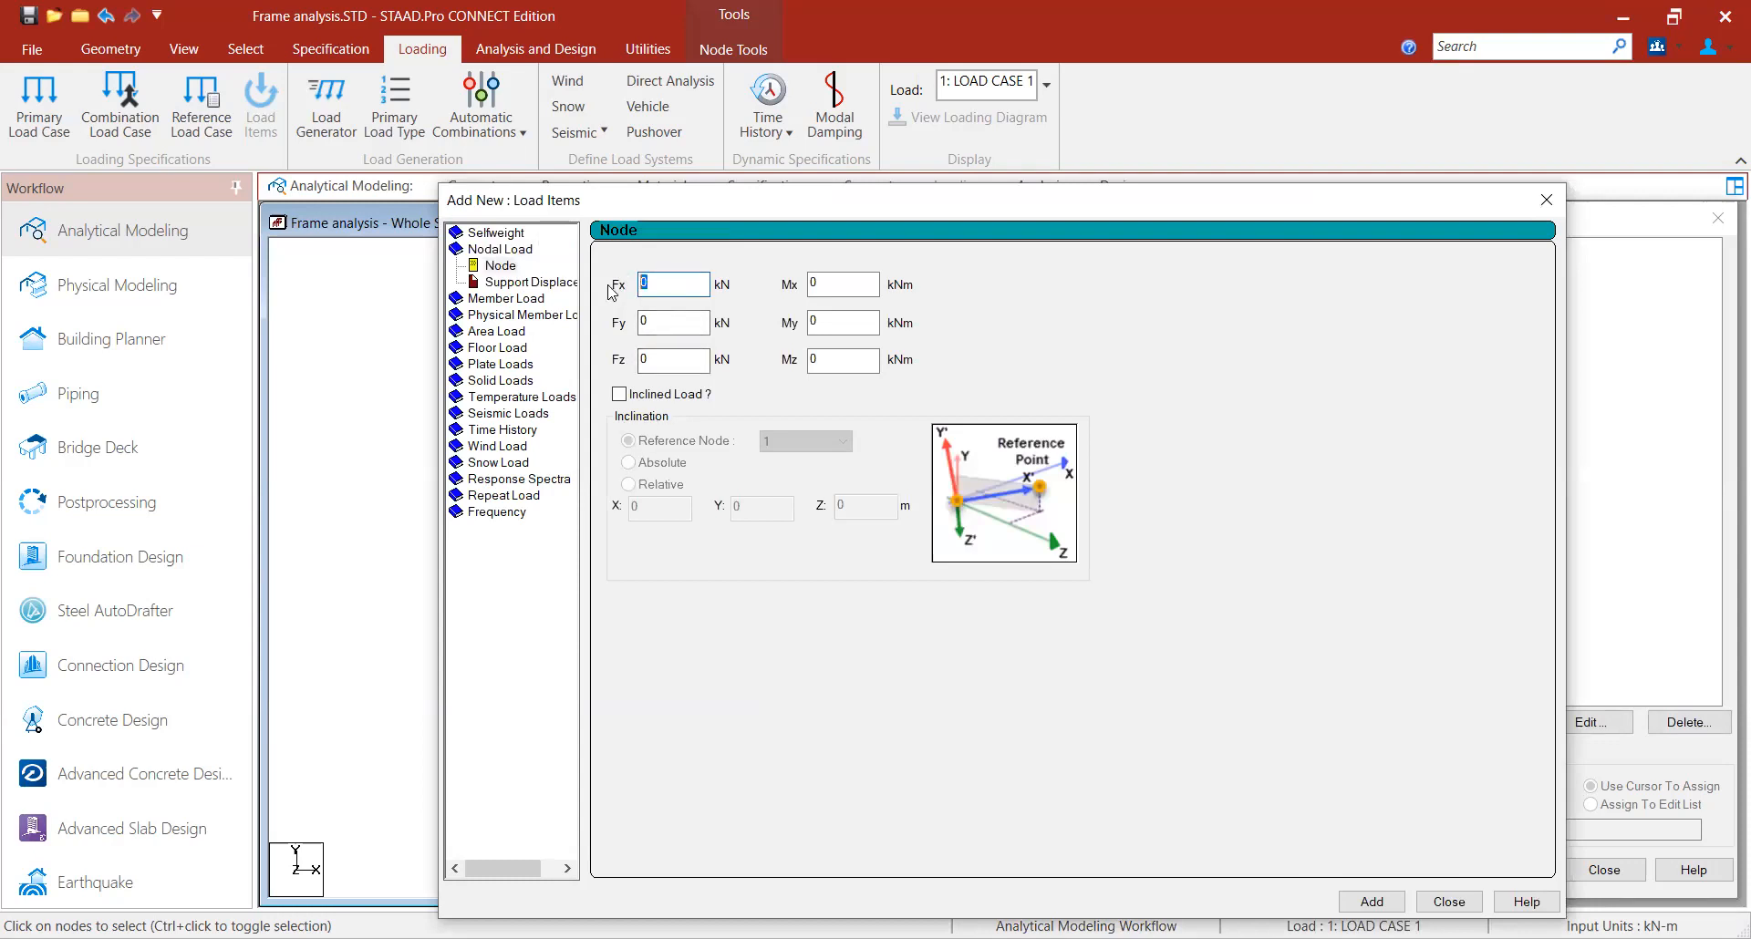
{"action": "type", "text": "2"}
{"action": "left_click", "coordinate": [1373, 902]}
- Add a second nodal load item of Fx 40 kN and close the load items dialog
{"action": "left_click_drag", "start_coordinate": [1148, 202], "coordinate": [942, 168]}
{"action": "left_click", "coordinate": [434, 247]}
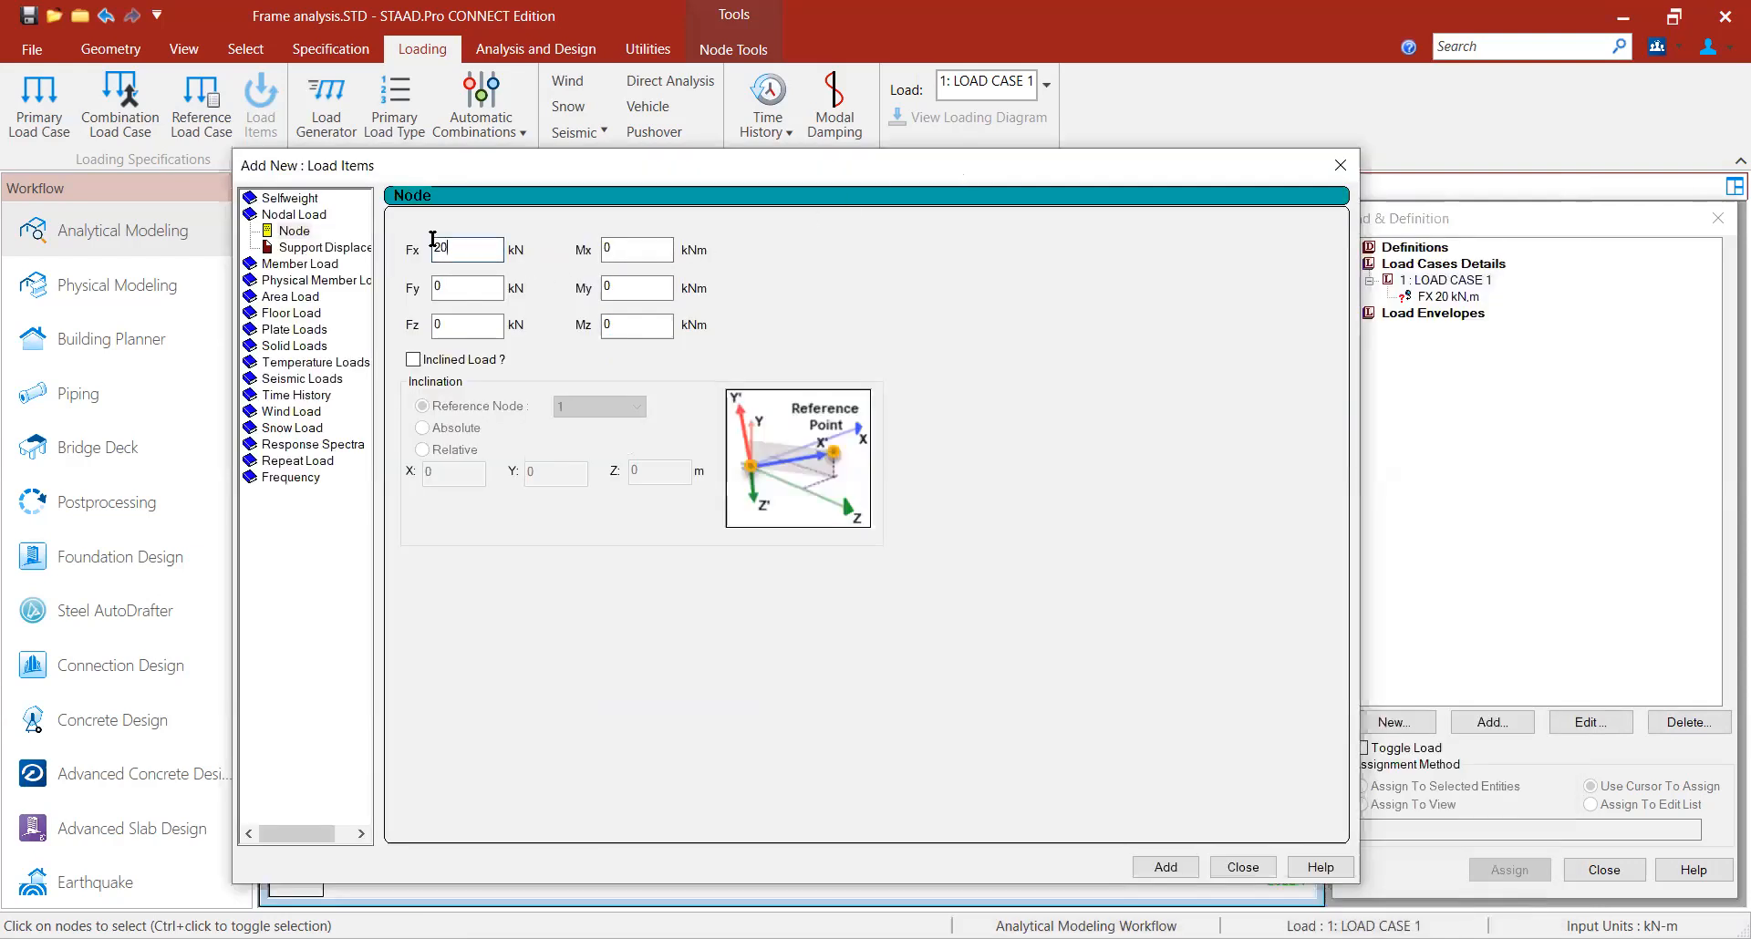
{"action": "key", "text": "BackSpace"}
{"action": "key", "text": "BackSpace"}
{"action": "type", "text": "40"}
{"action": "left_click", "coordinate": [1149, 861]}
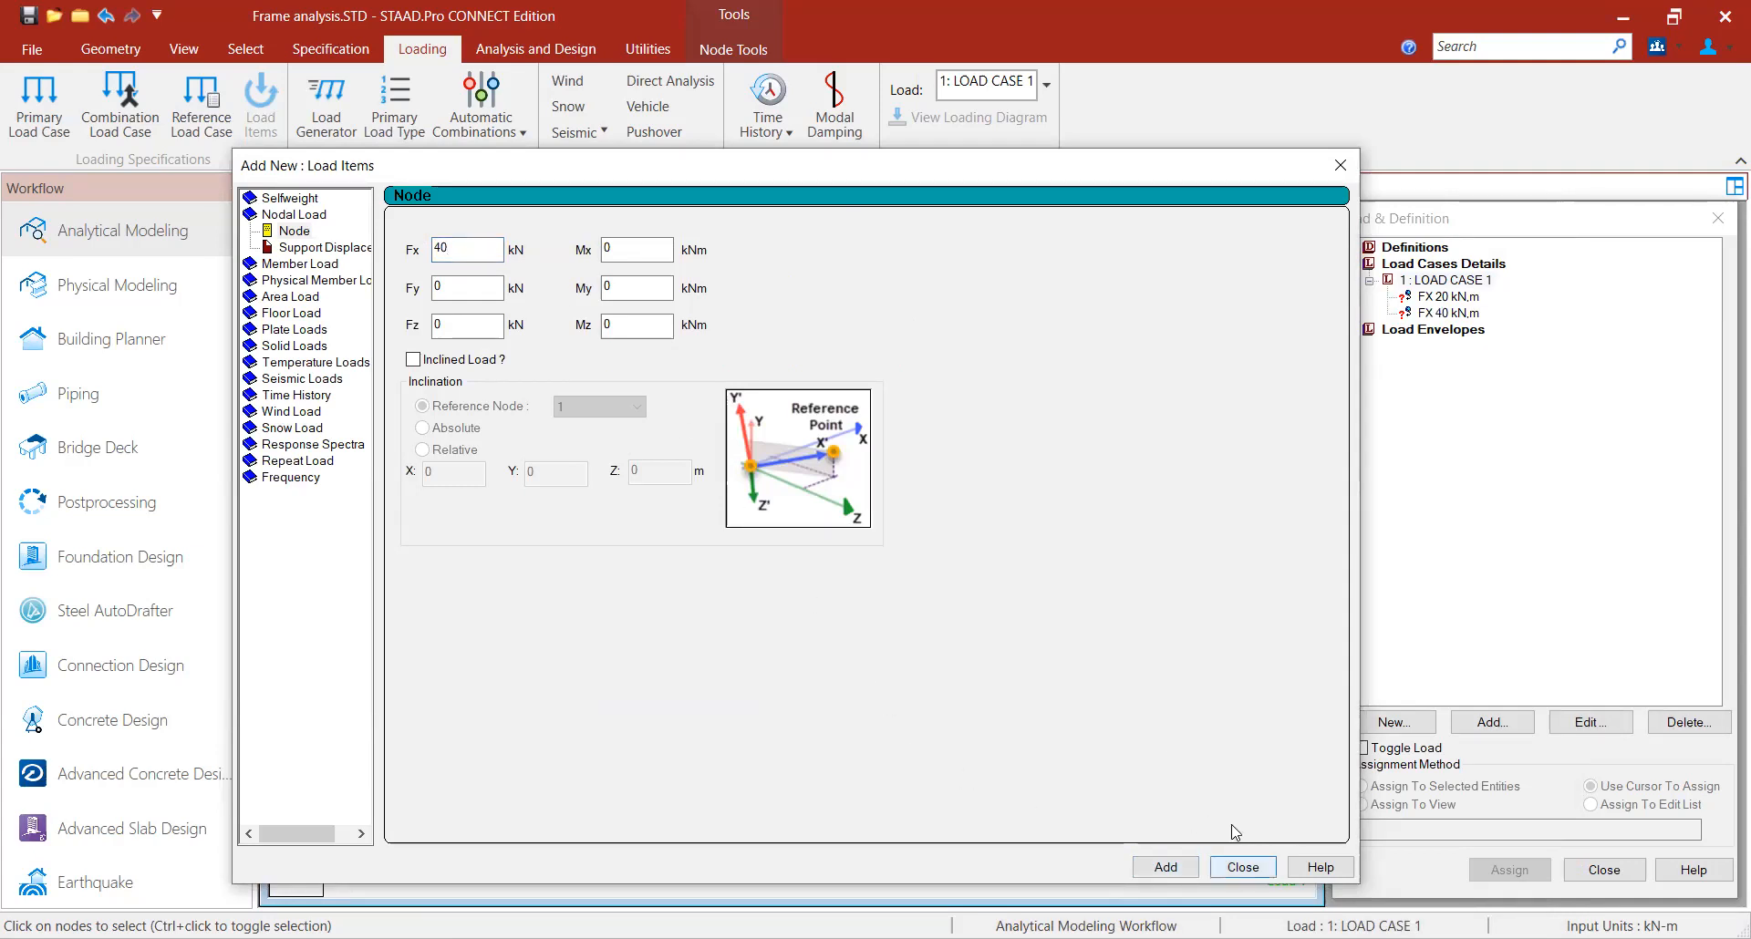
{"action": "left_click", "coordinate": [1240, 867]}
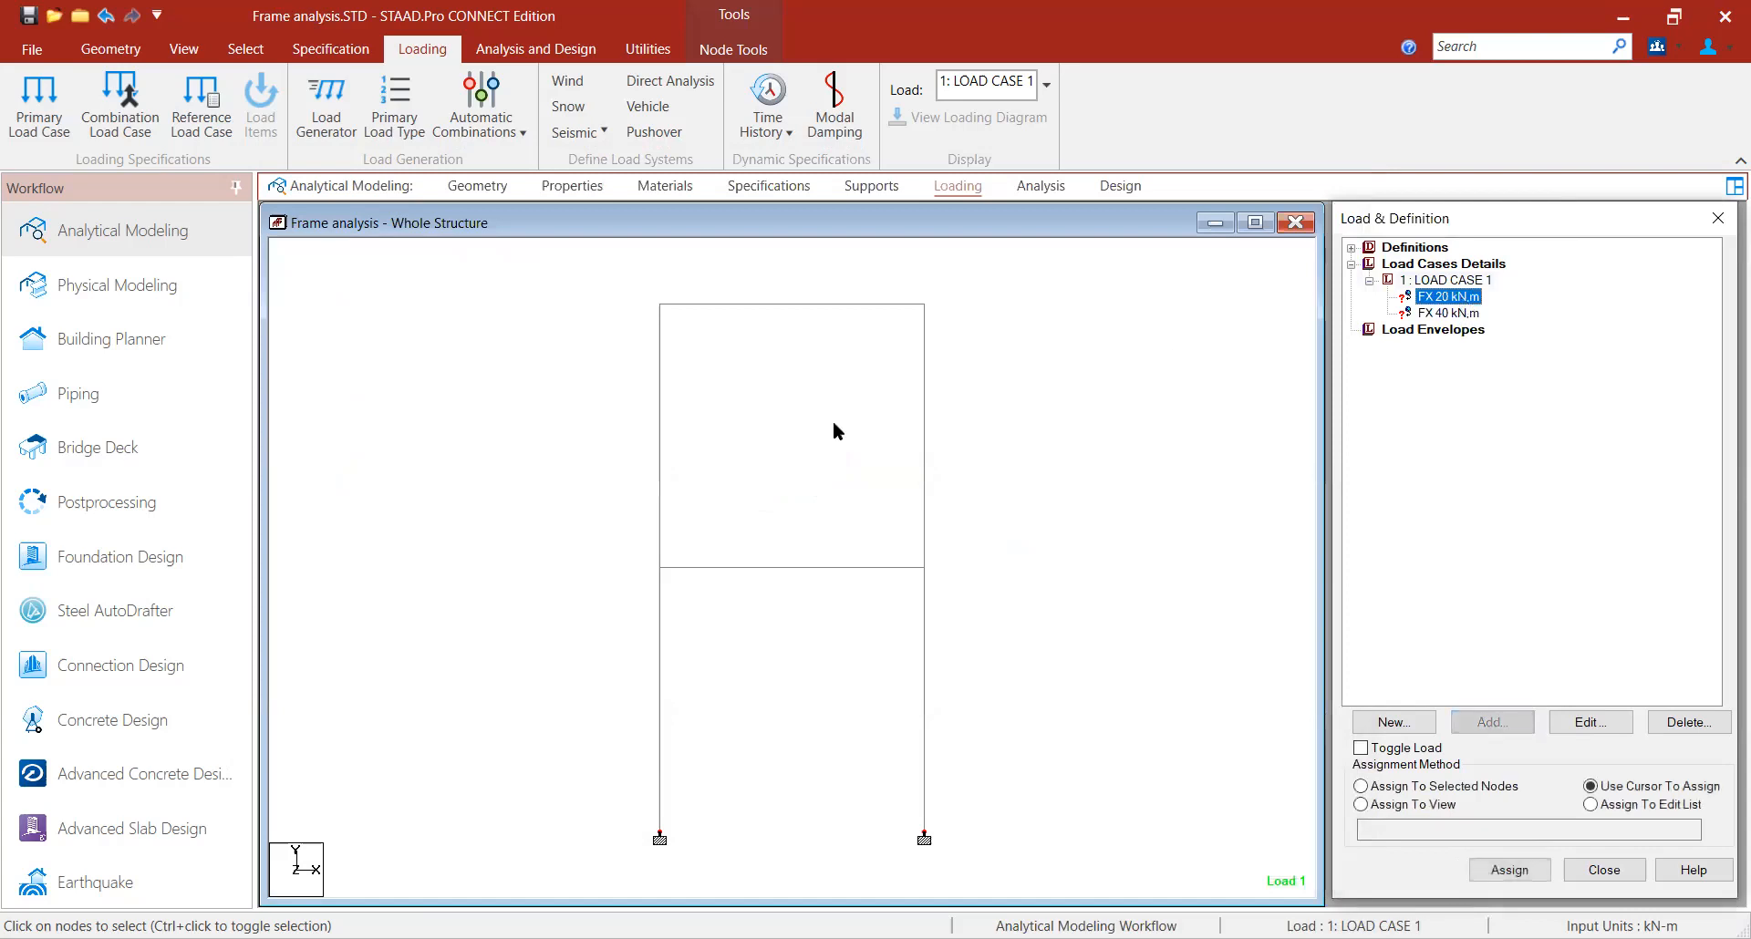
- Assign the 20 kN nodal load to the top-left node of the frame
{"action": "left_click", "coordinate": [661, 304]}
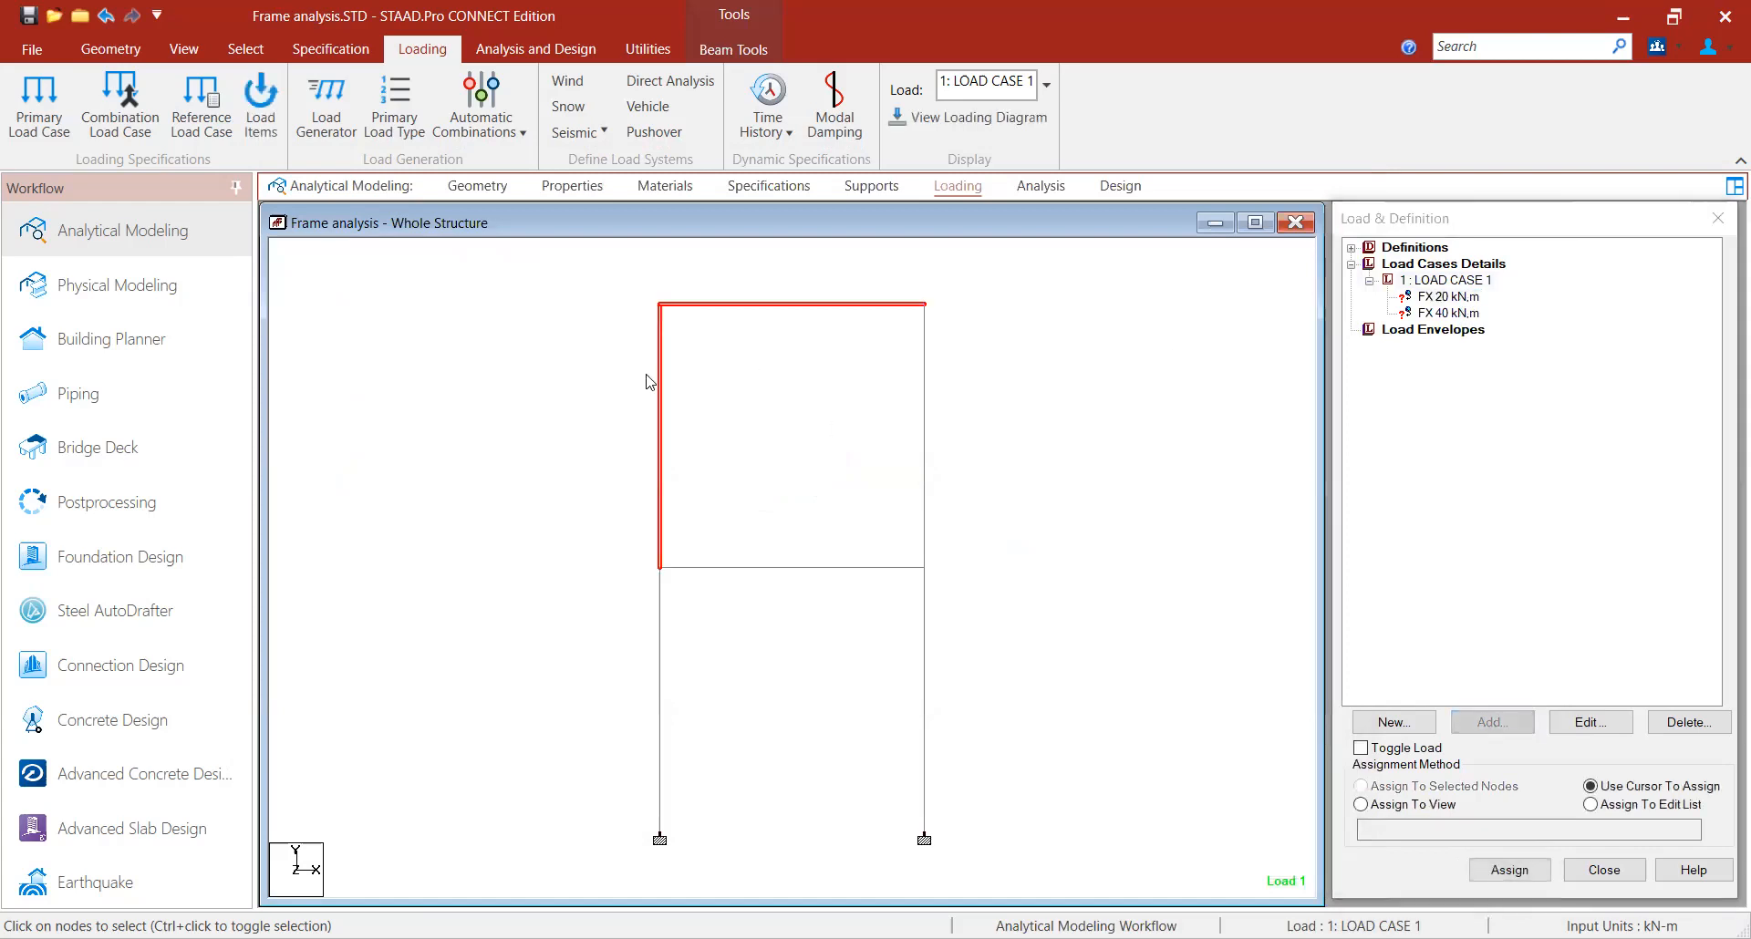
{"action": "left_click", "coordinate": [729, 330]}
{"action": "left_click", "coordinate": [746, 305]}
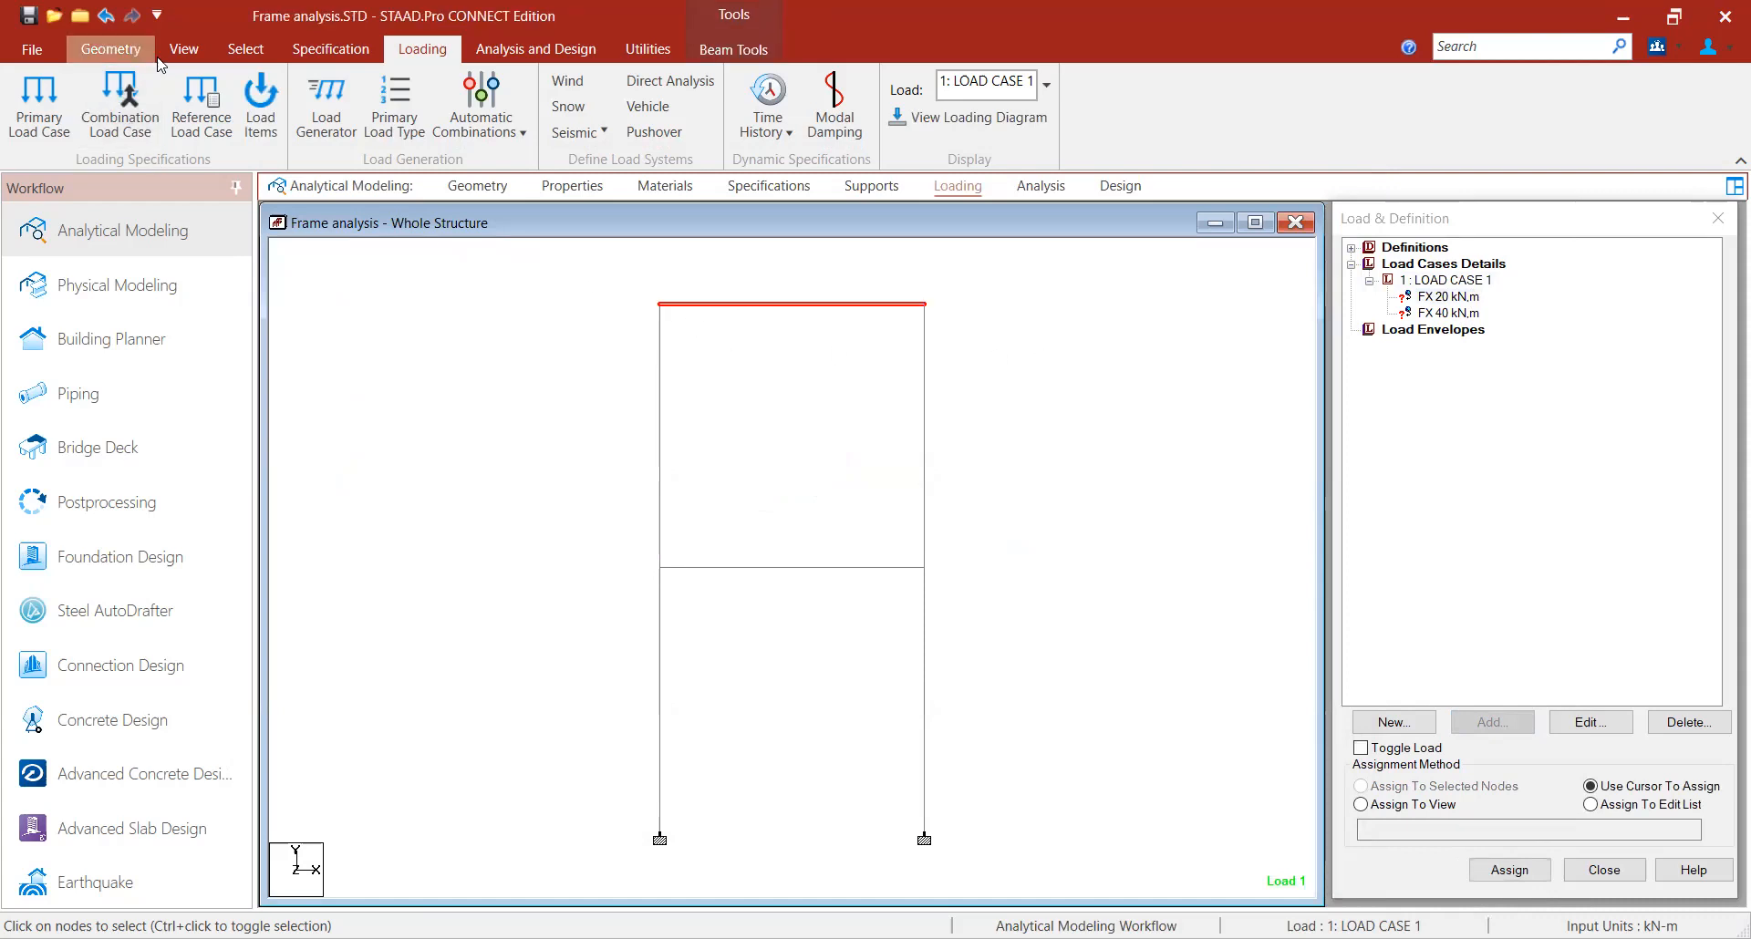
{"action": "left_click", "coordinate": [245, 49]}
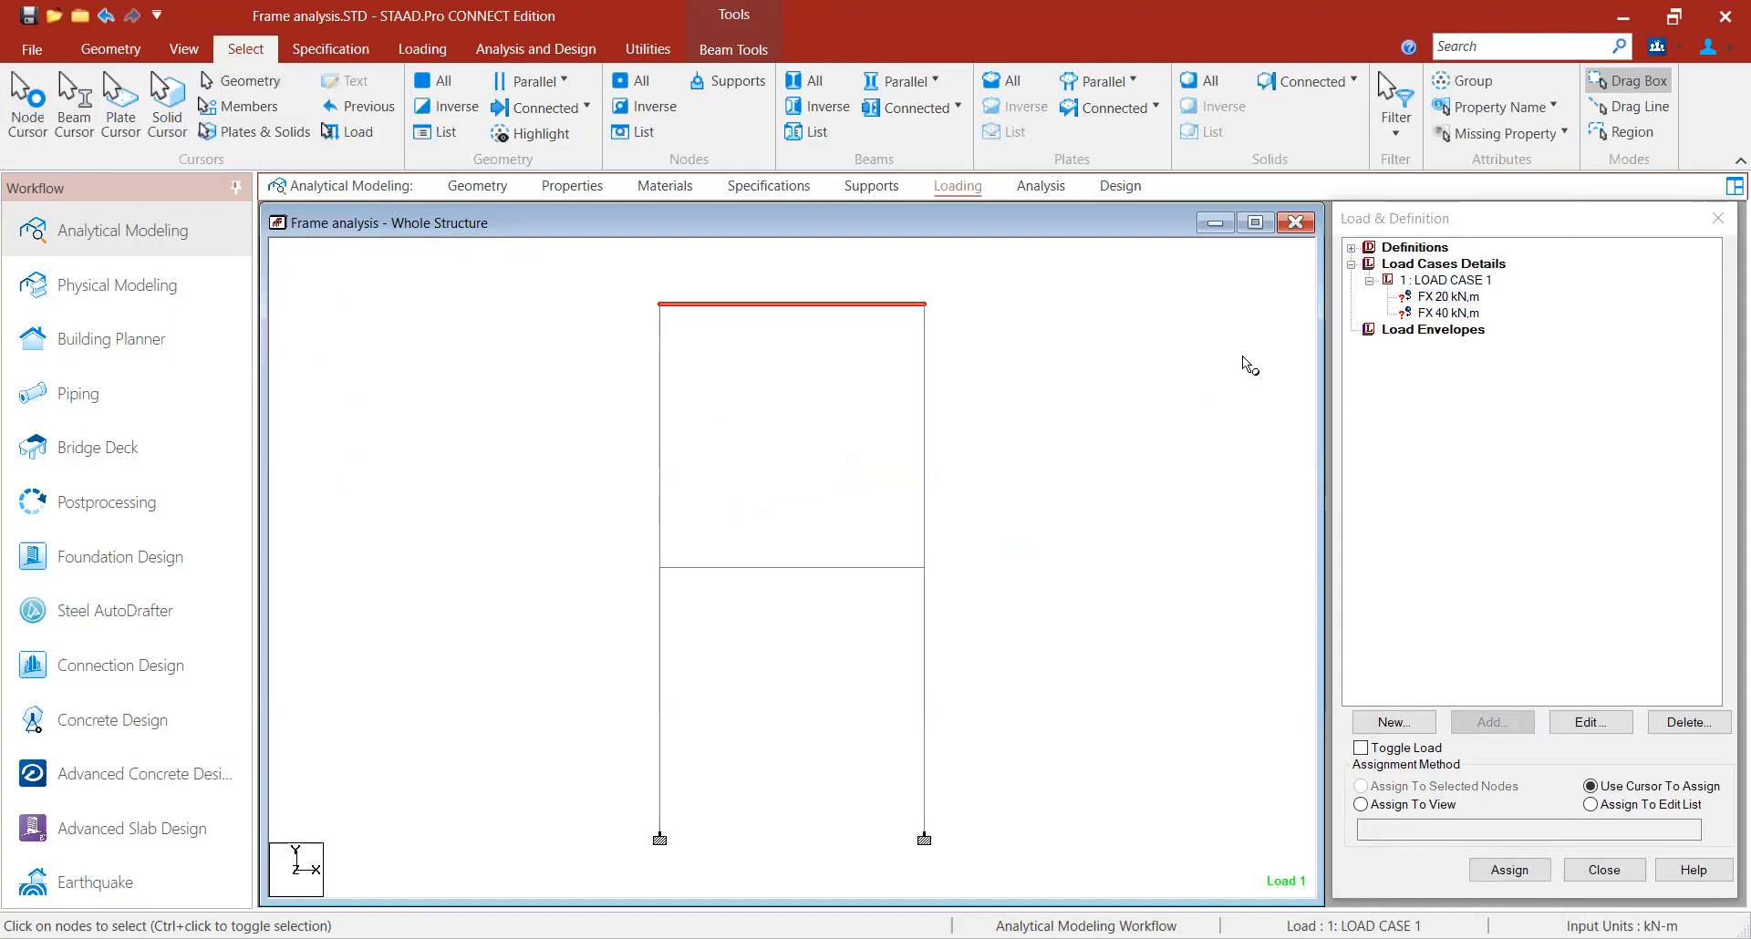
{"action": "left_click", "coordinate": [1454, 297]}
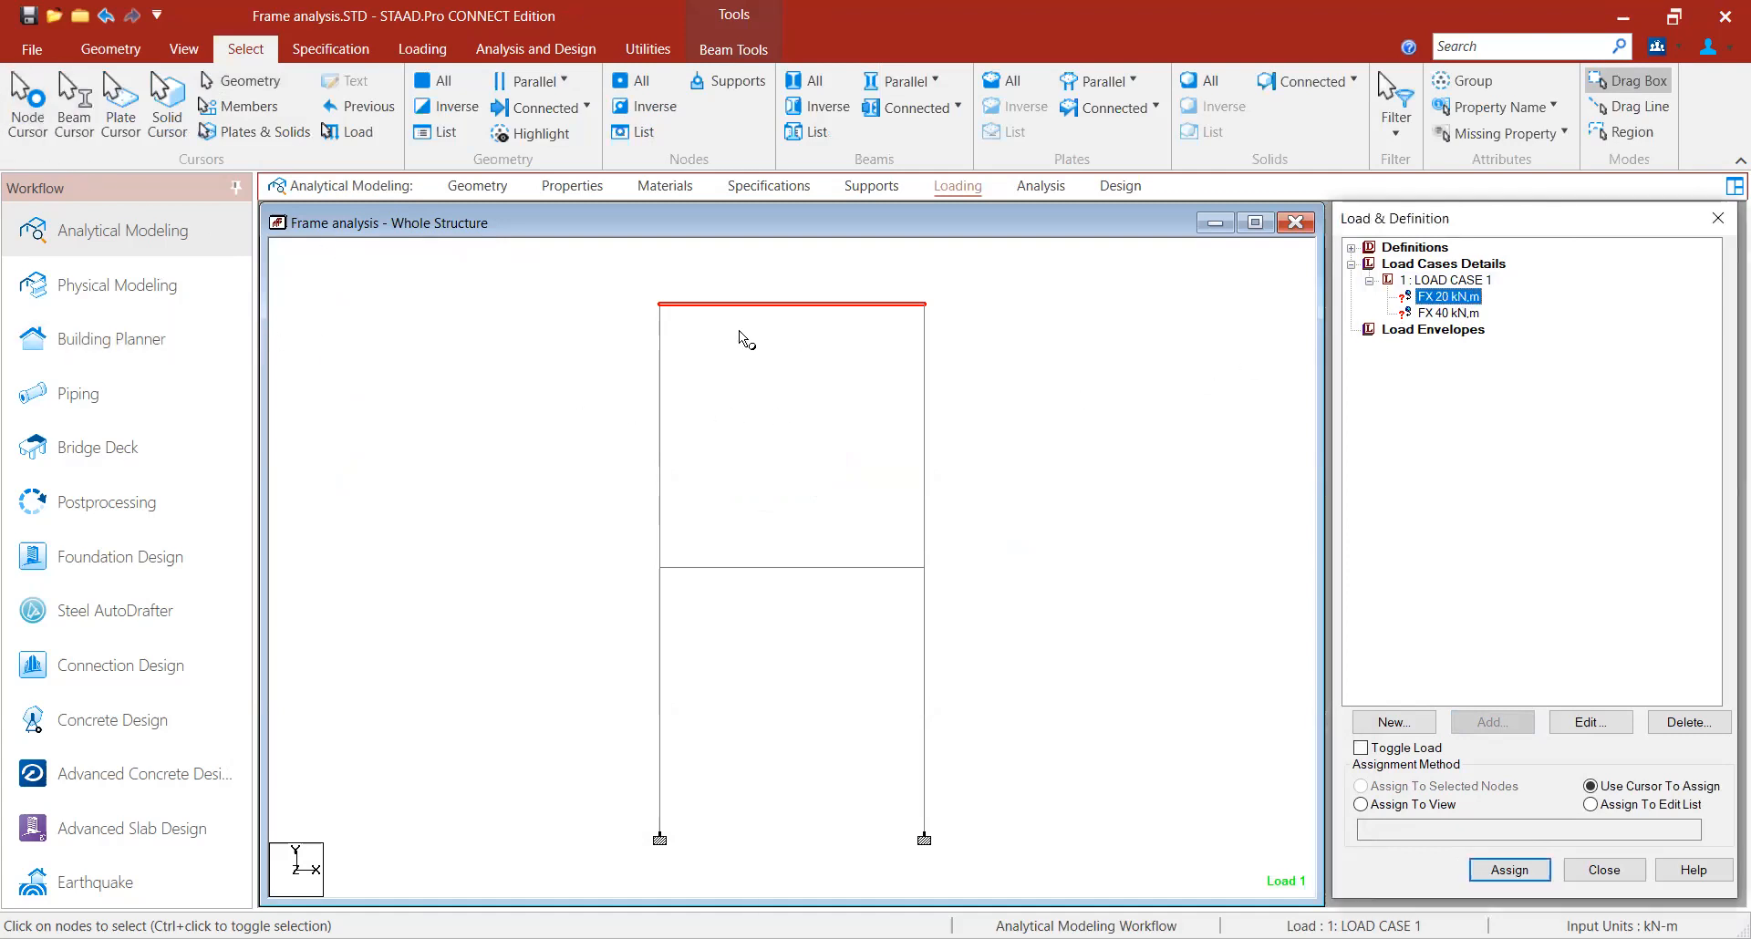
{"action": "left_click", "coordinate": [660, 305]}
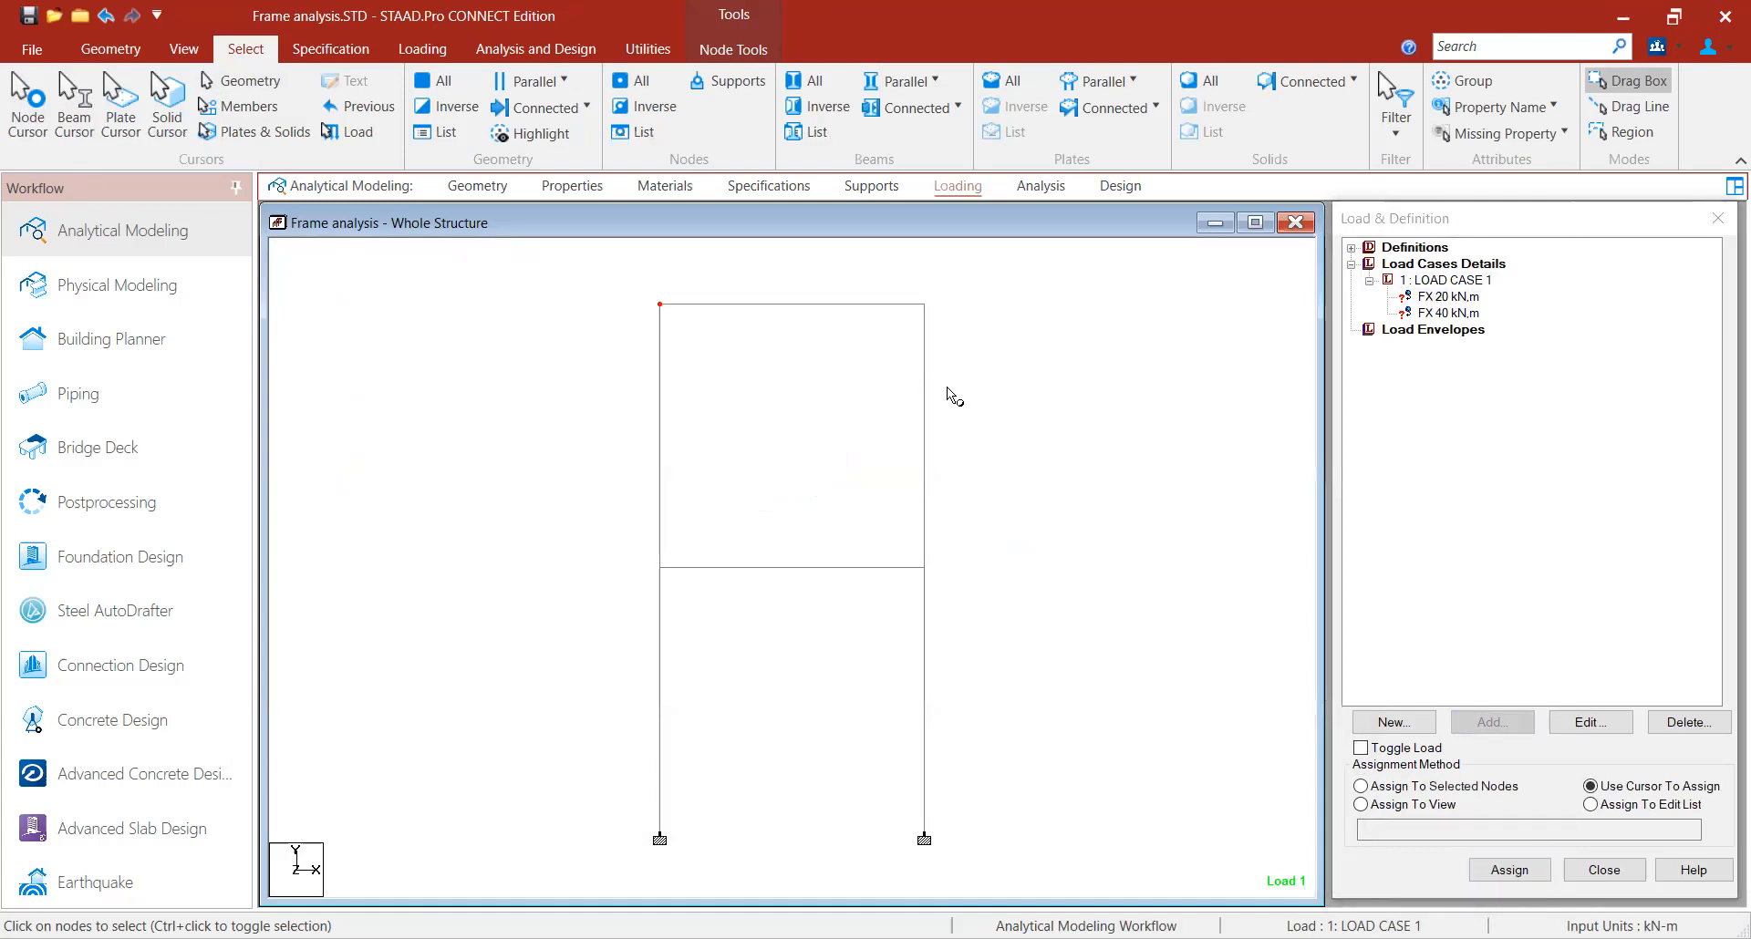
{"action": "left_click", "coordinate": [1457, 790]}
{"action": "left_click", "coordinate": [1509, 870]}
{"action": "left_click", "coordinate": [1556, 627]}
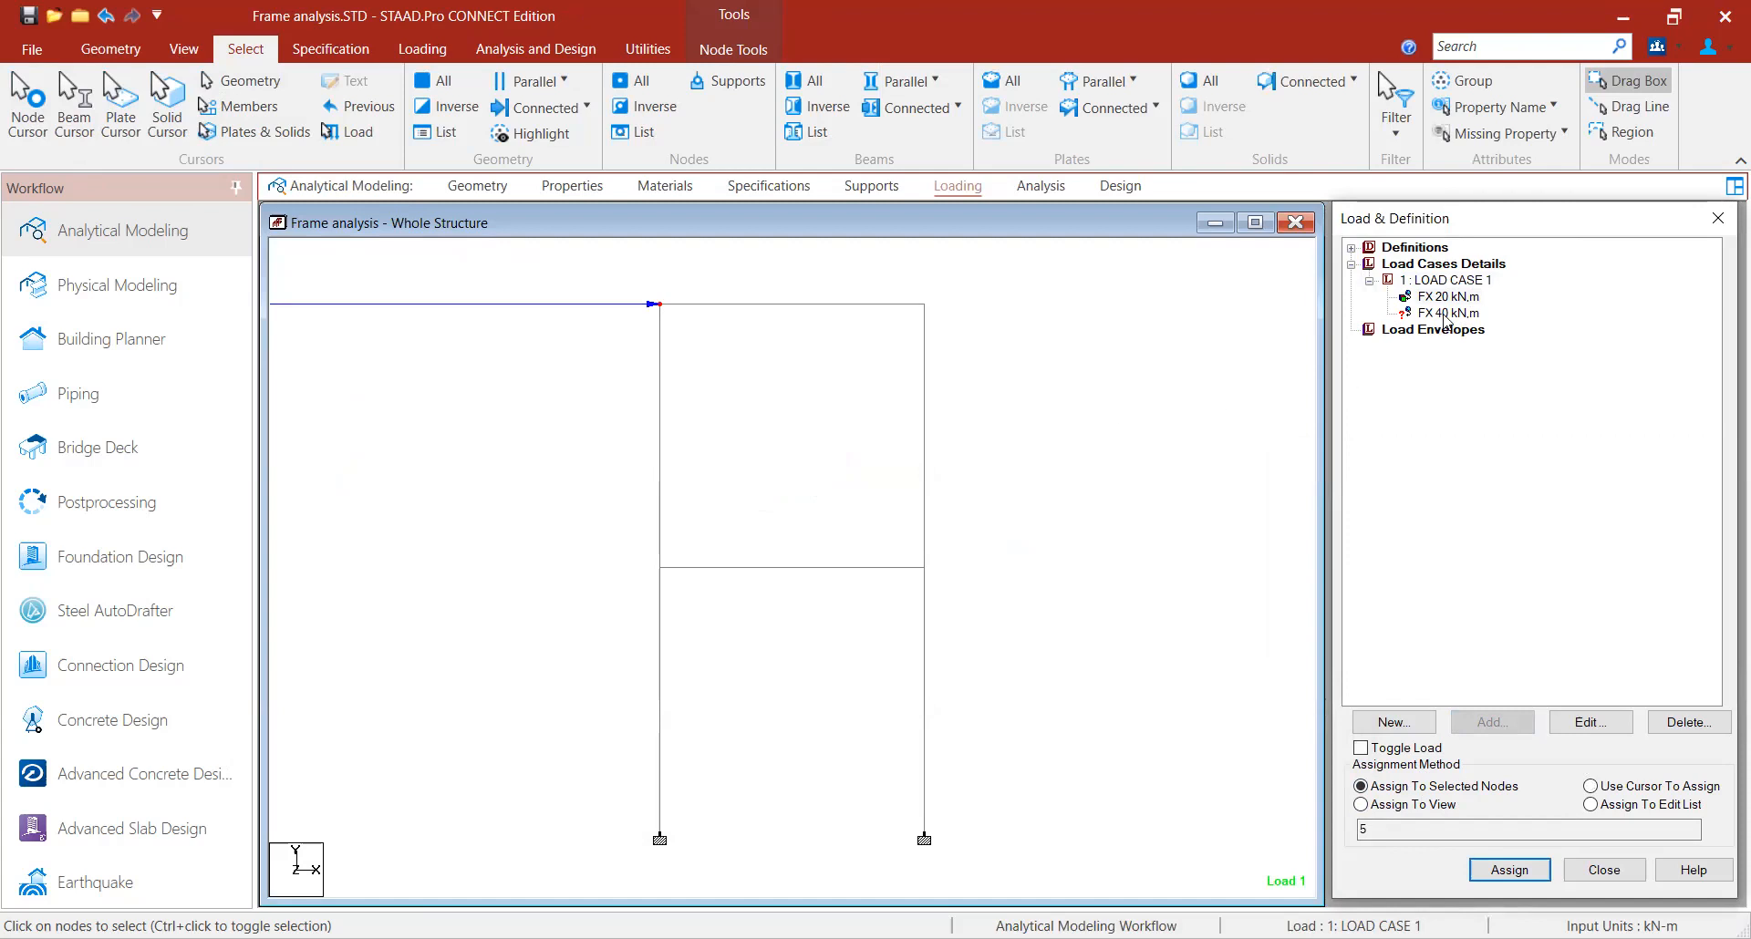
- Assign the 40 kN nodal load to the left node at first-floor level
{"action": "left_click", "coordinate": [1448, 313]}
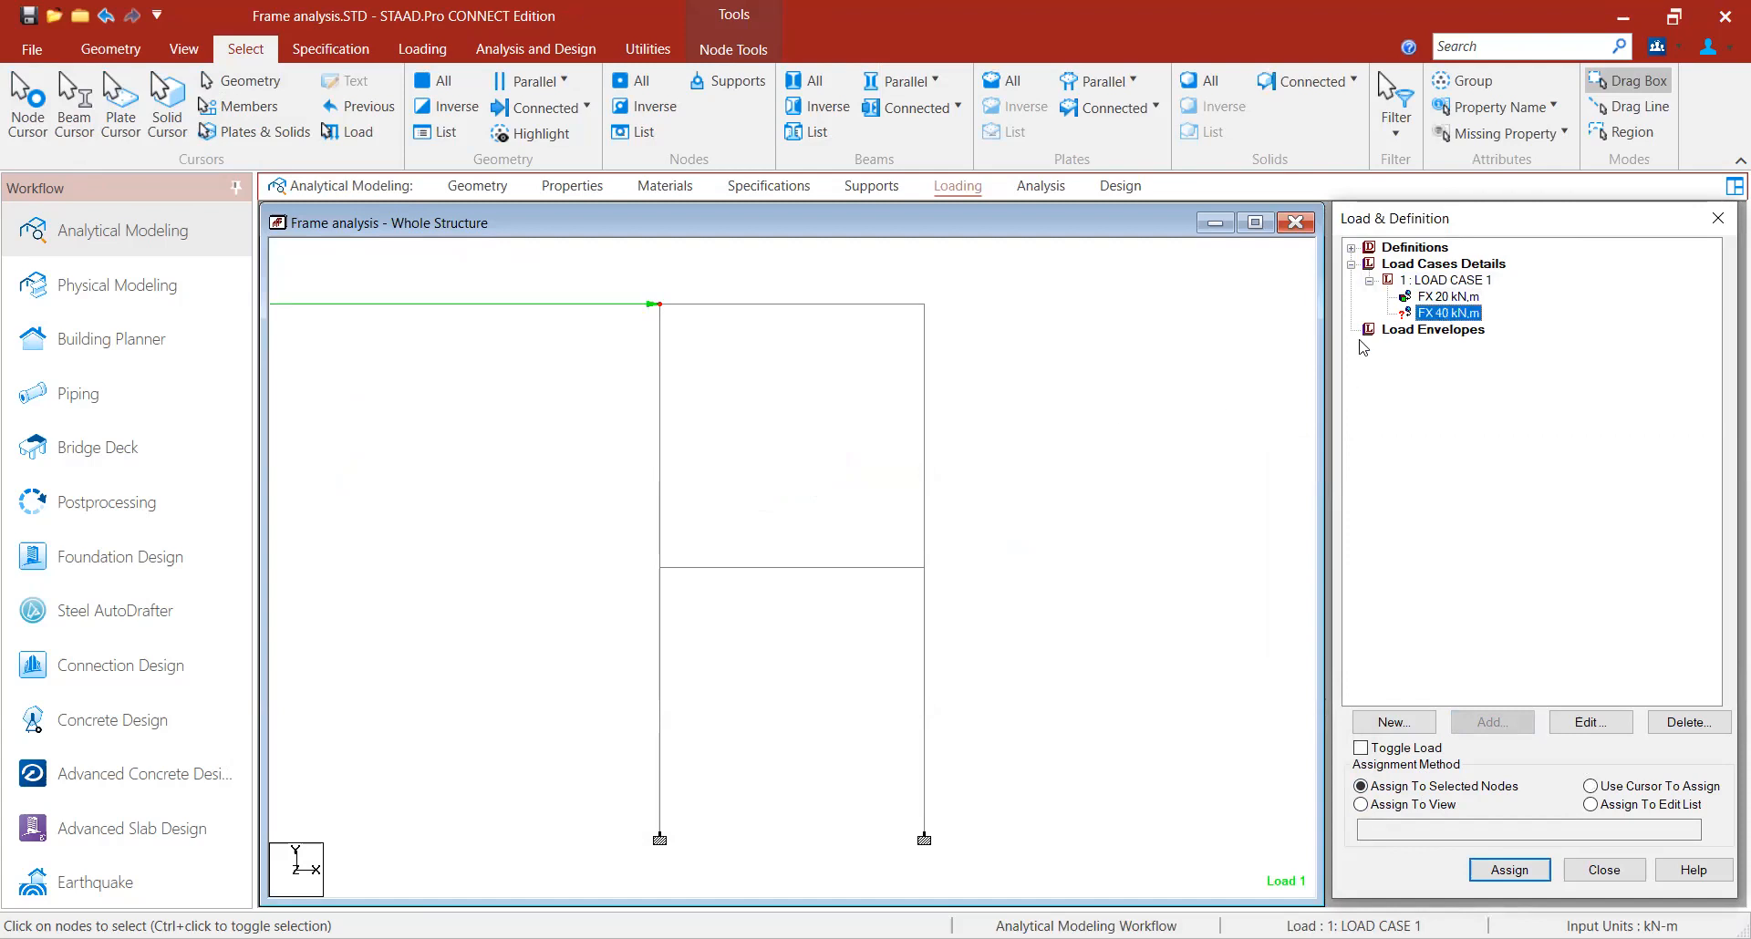
{"action": "left_click", "coordinate": [659, 568]}
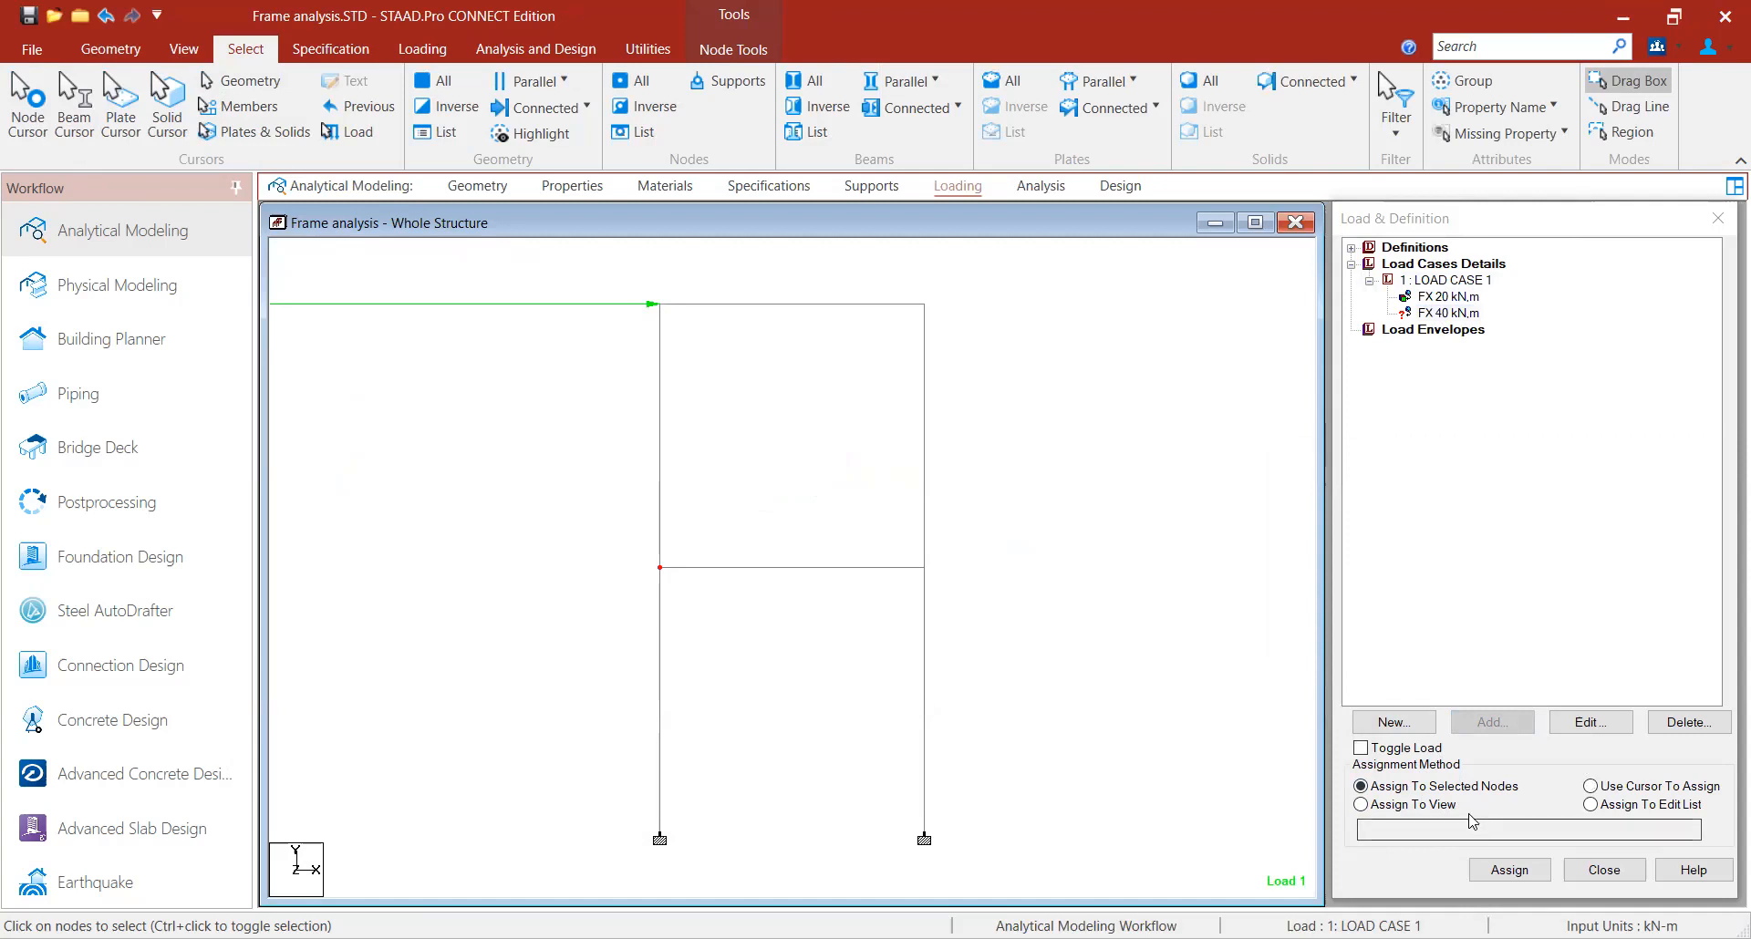
{"action": "left_click", "coordinate": [1514, 870]}
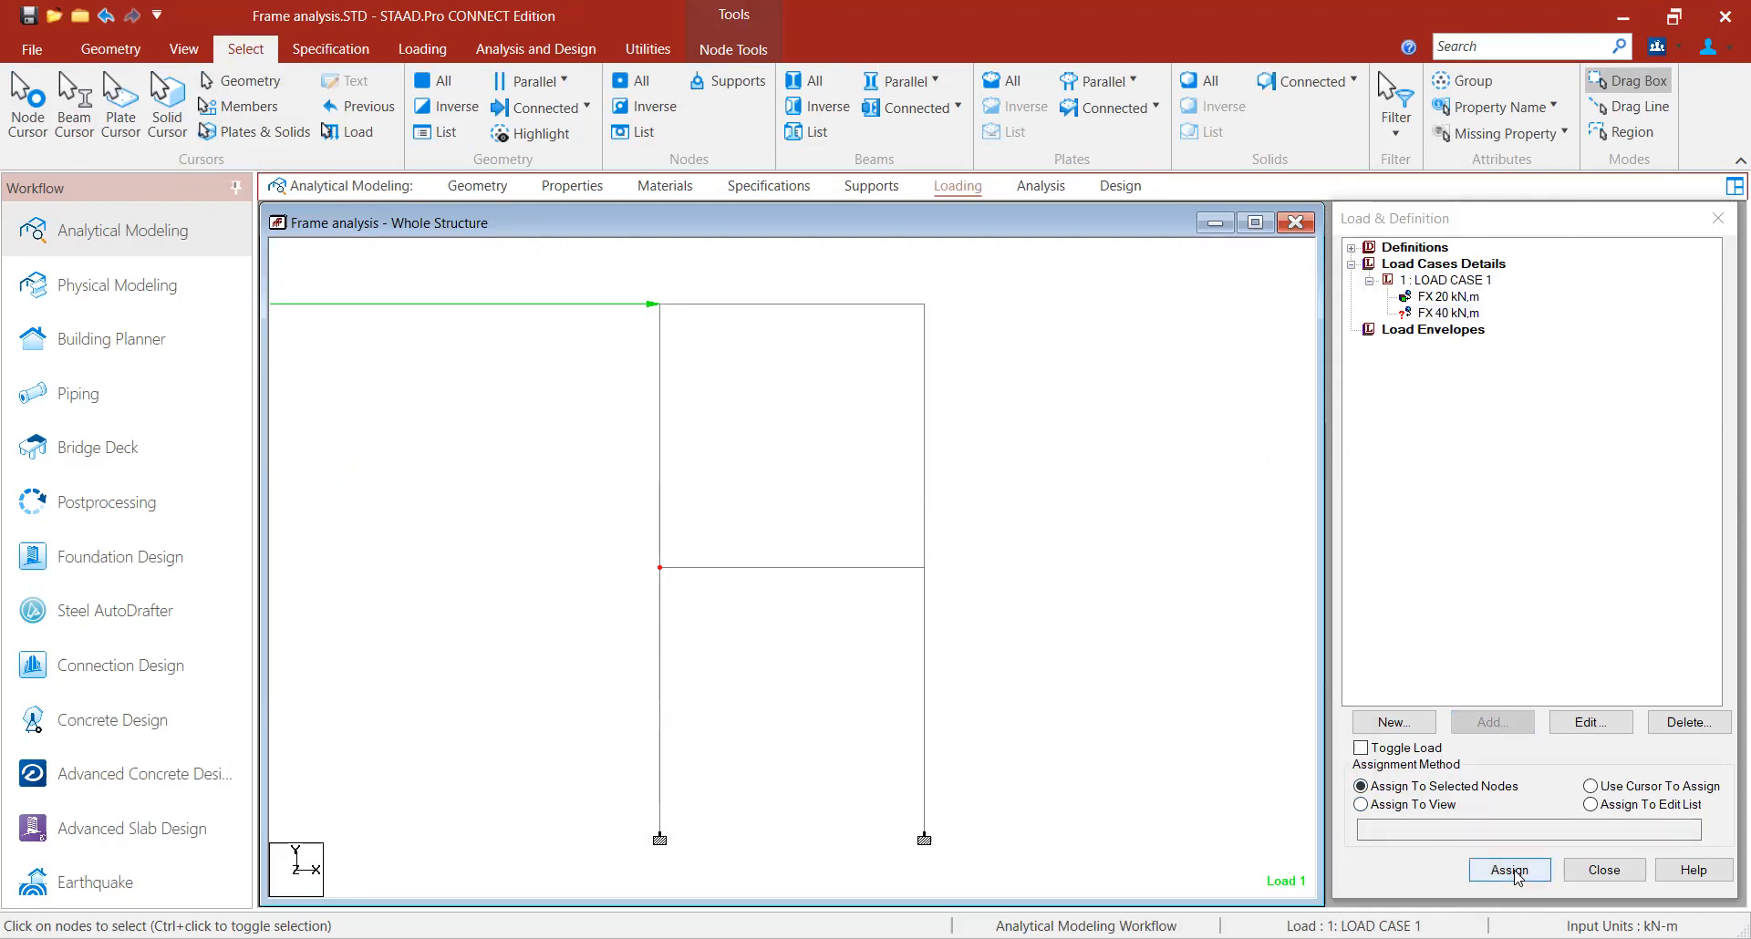
{"action": "left_click", "coordinate": [1582, 634]}
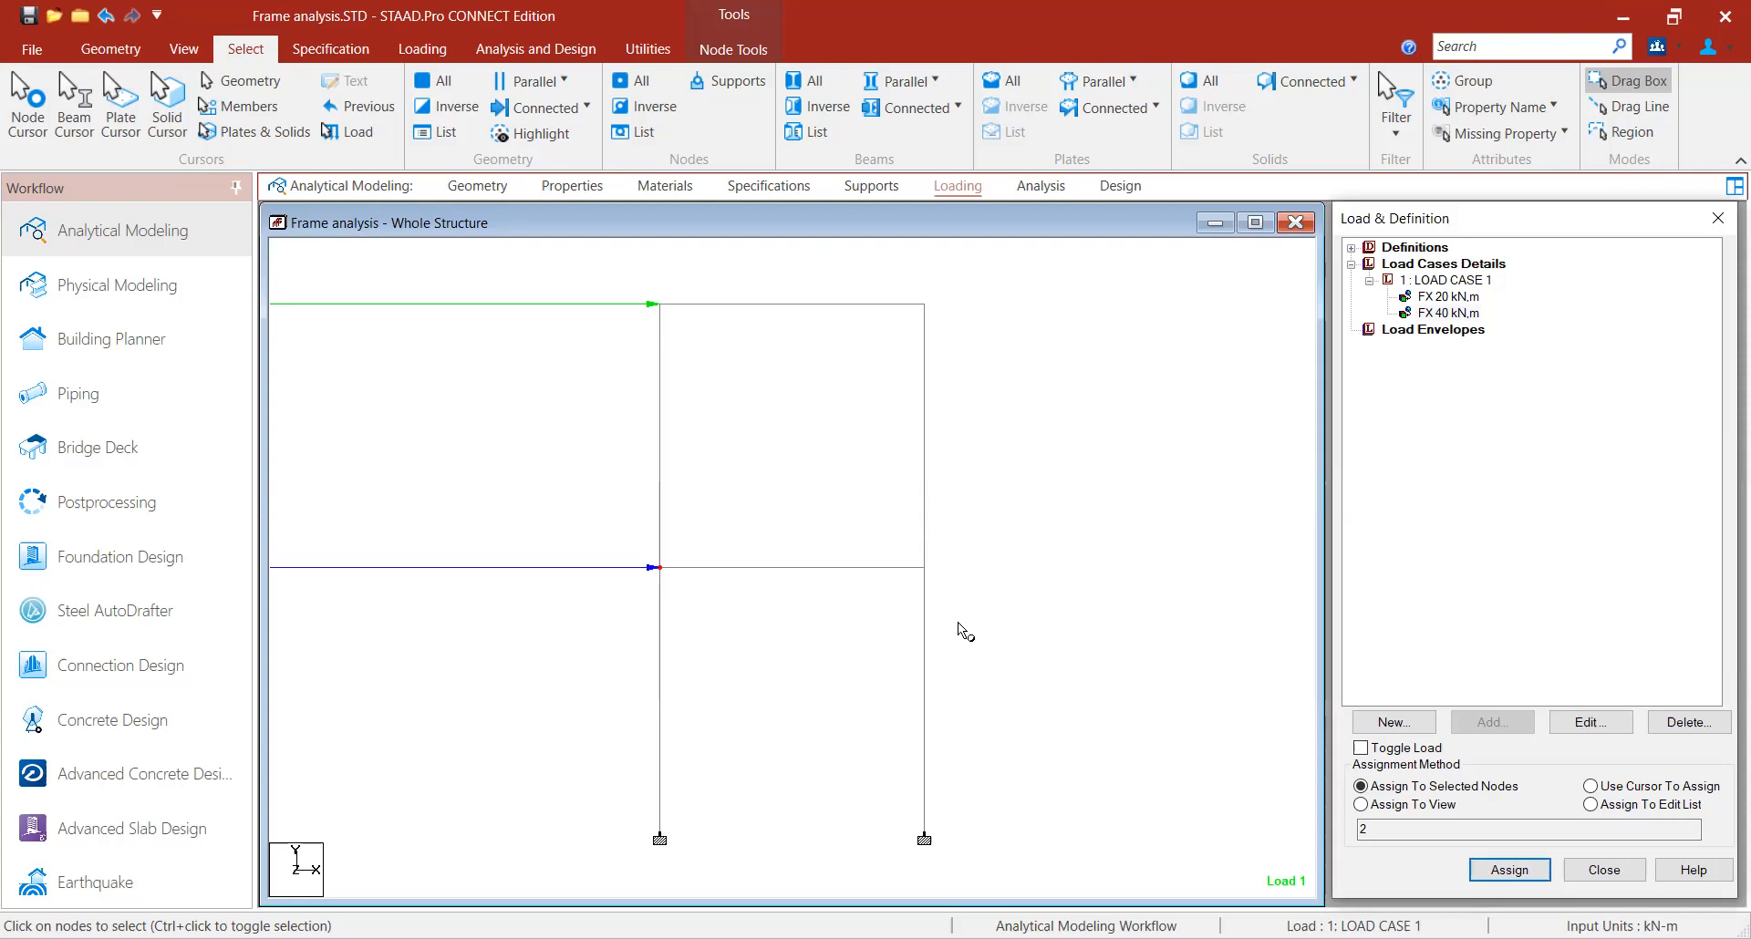
- Set the point force load scale in the diagram settings to 20
{"action": "left_click", "coordinate": [1012, 410]}
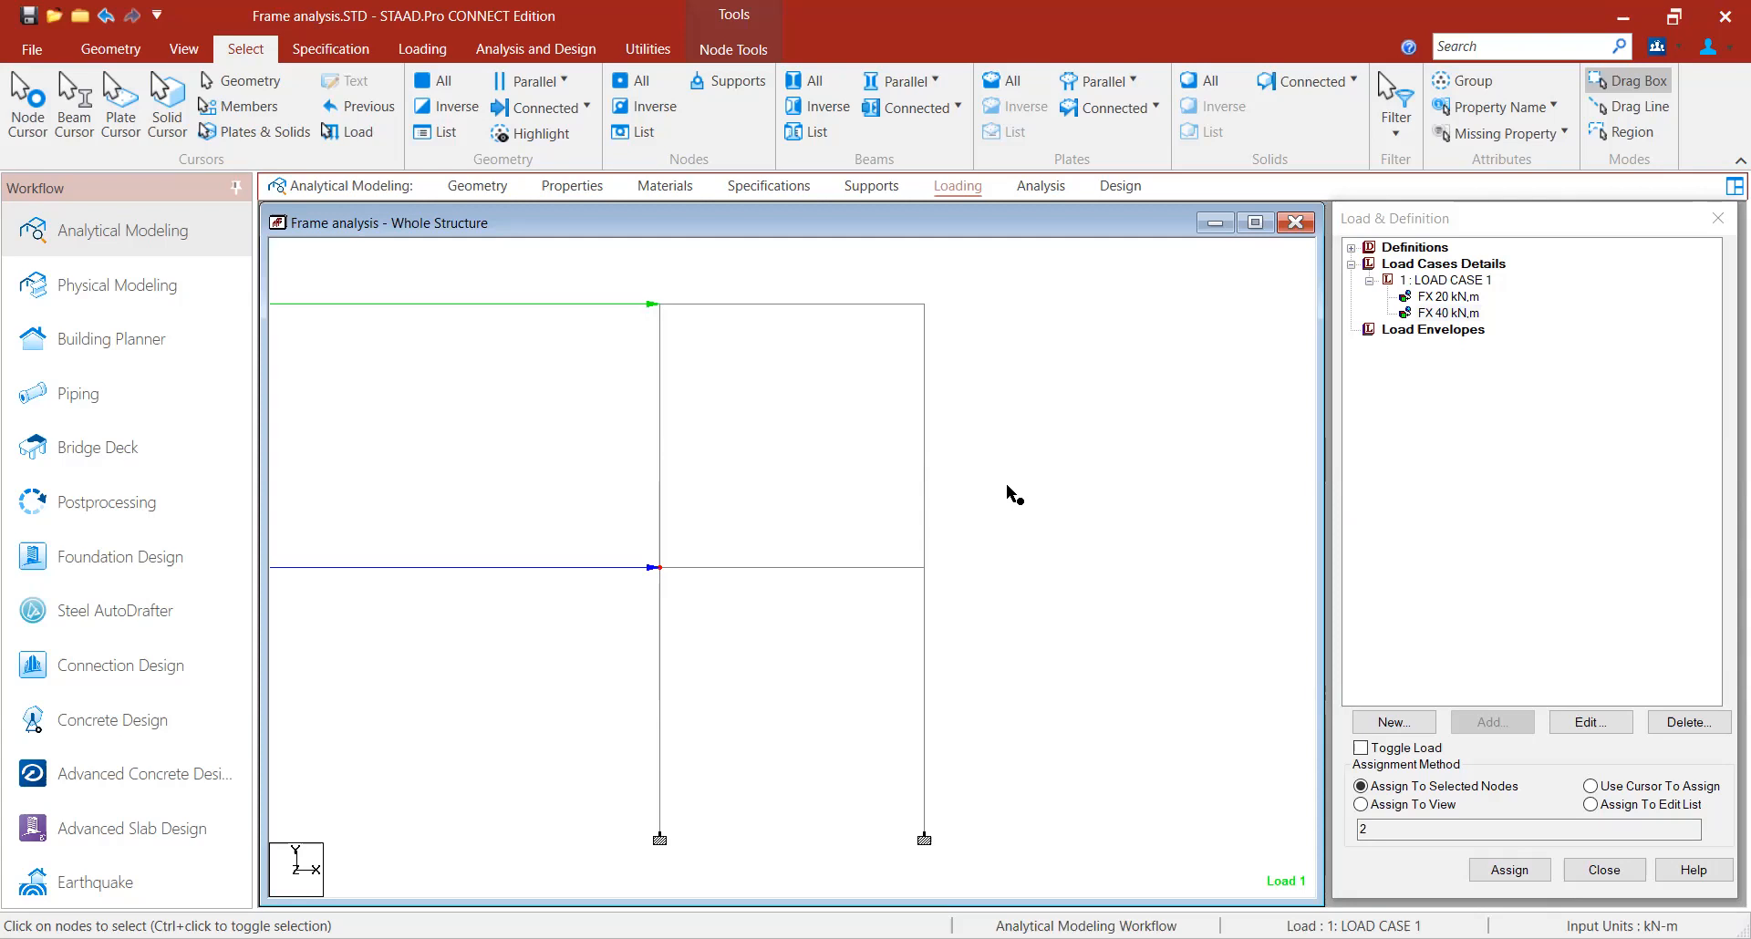
{"action": "right_click", "coordinate": [934, 367]}
{"action": "left_click", "coordinate": [1002, 682]}
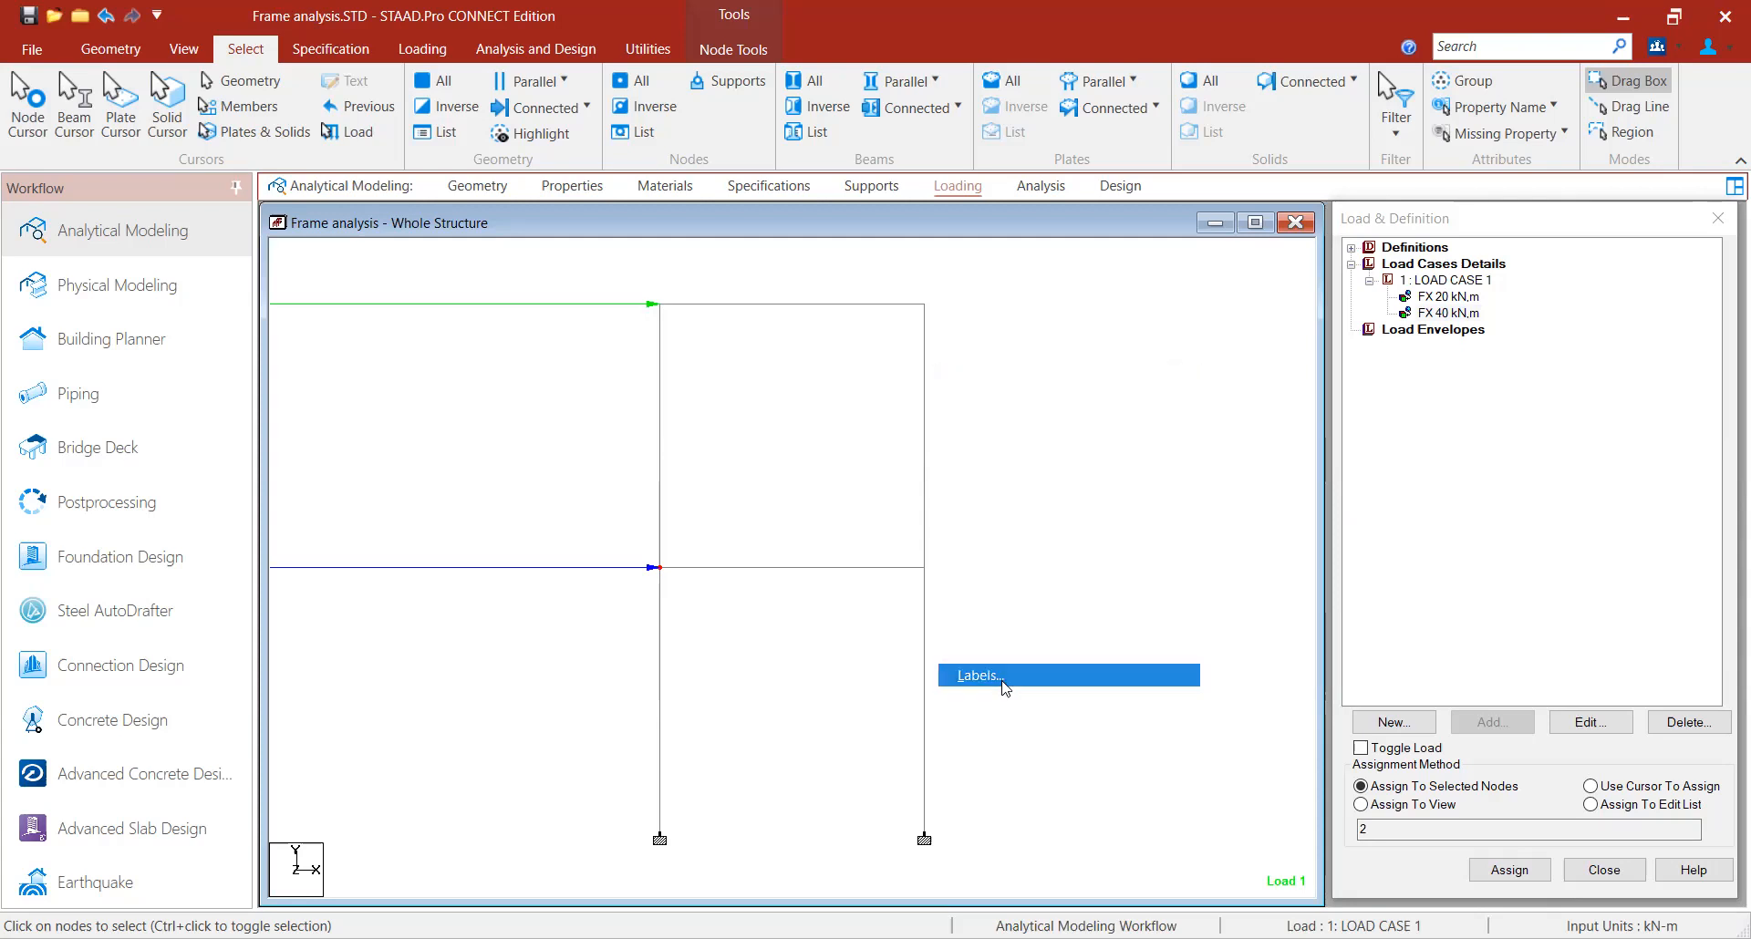
{"action": "left_click", "coordinate": [804, 180]}
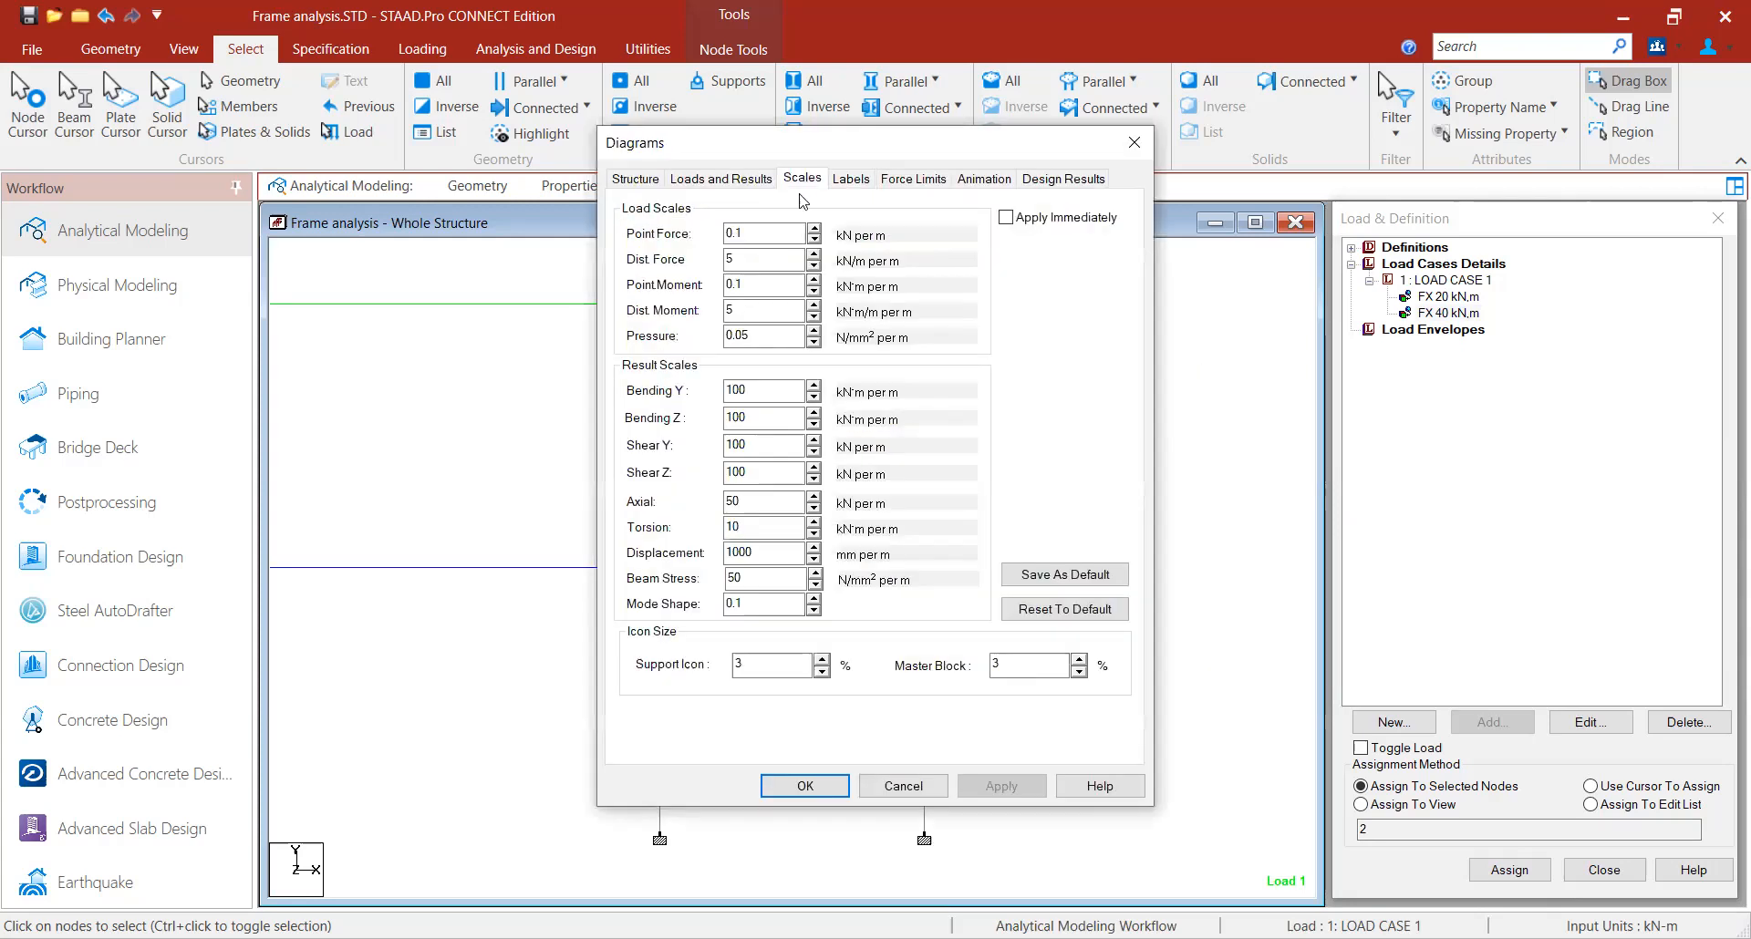
{"action": "double_click", "coordinate": [772, 236]}
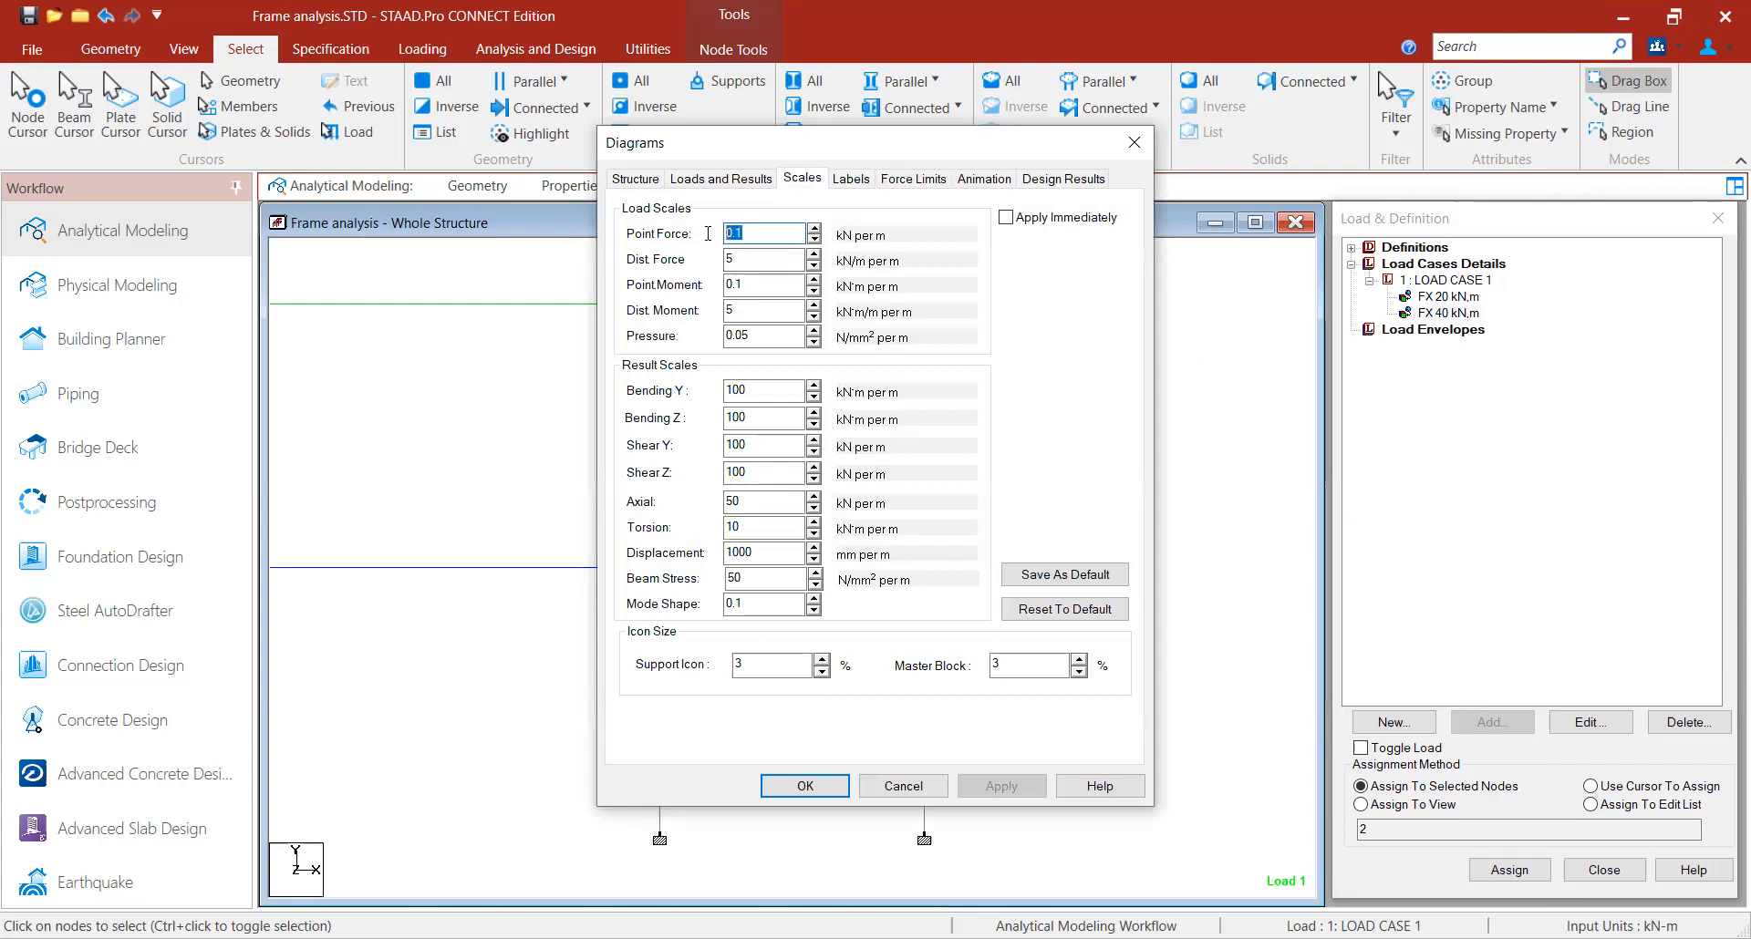
{"action": "type", "text": "20"}
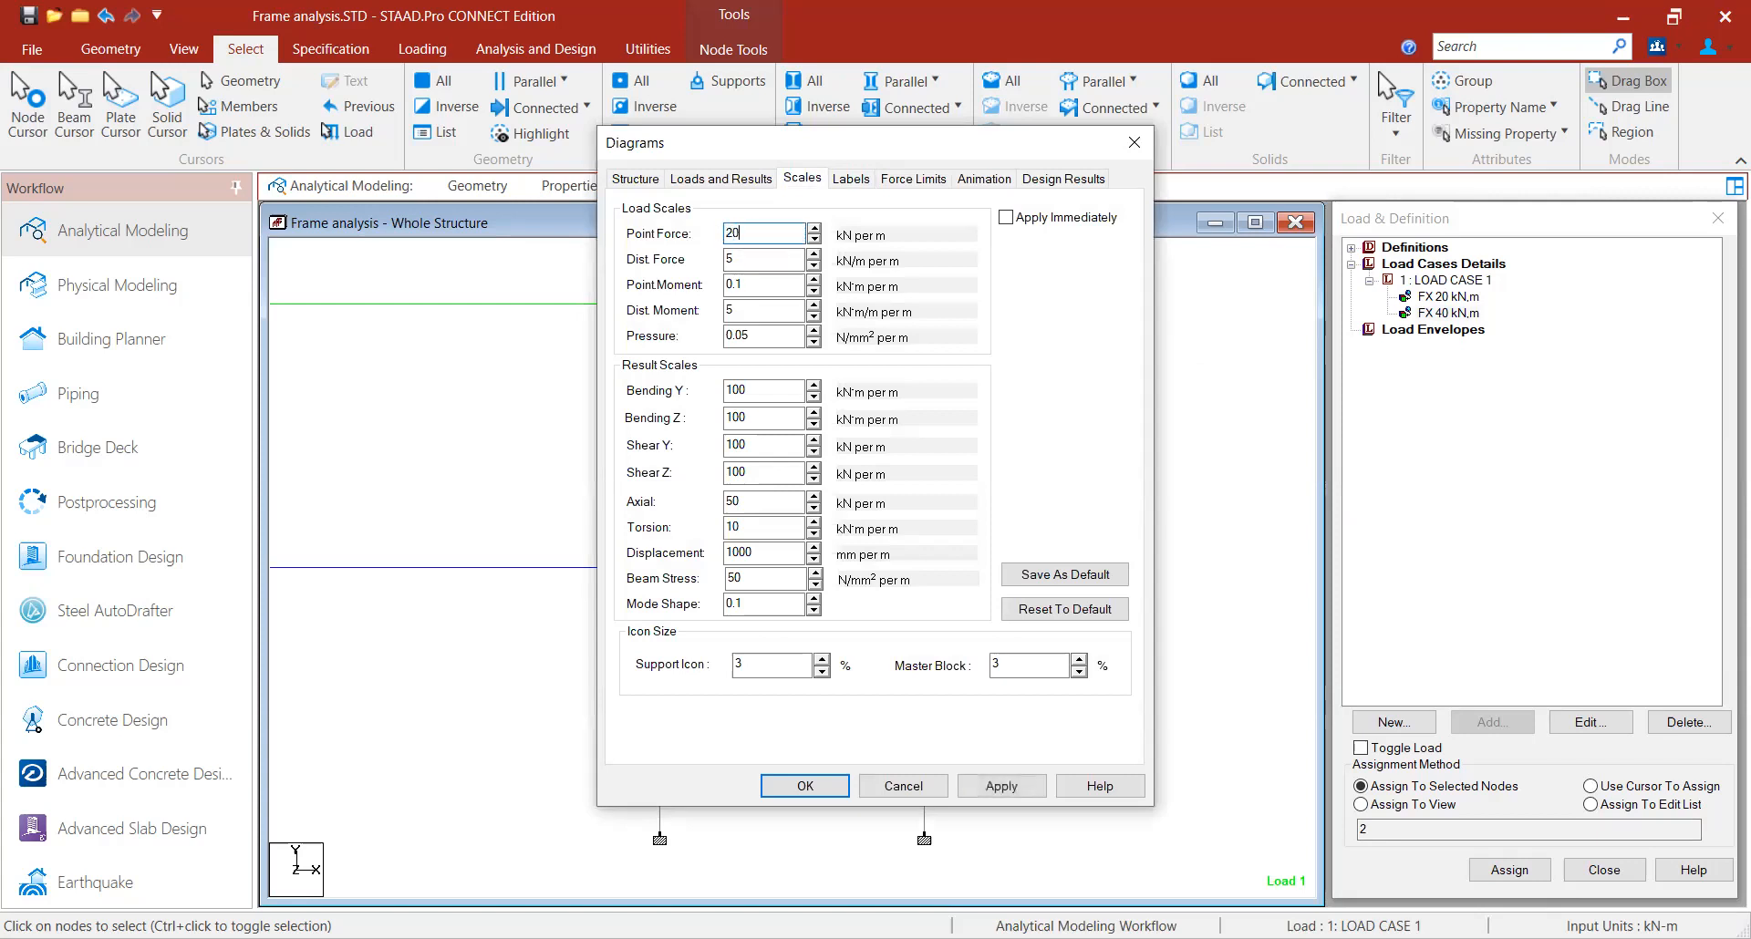
{"action": "left_click", "coordinate": [982, 790]}
{"action": "left_click", "coordinate": [840, 790]}
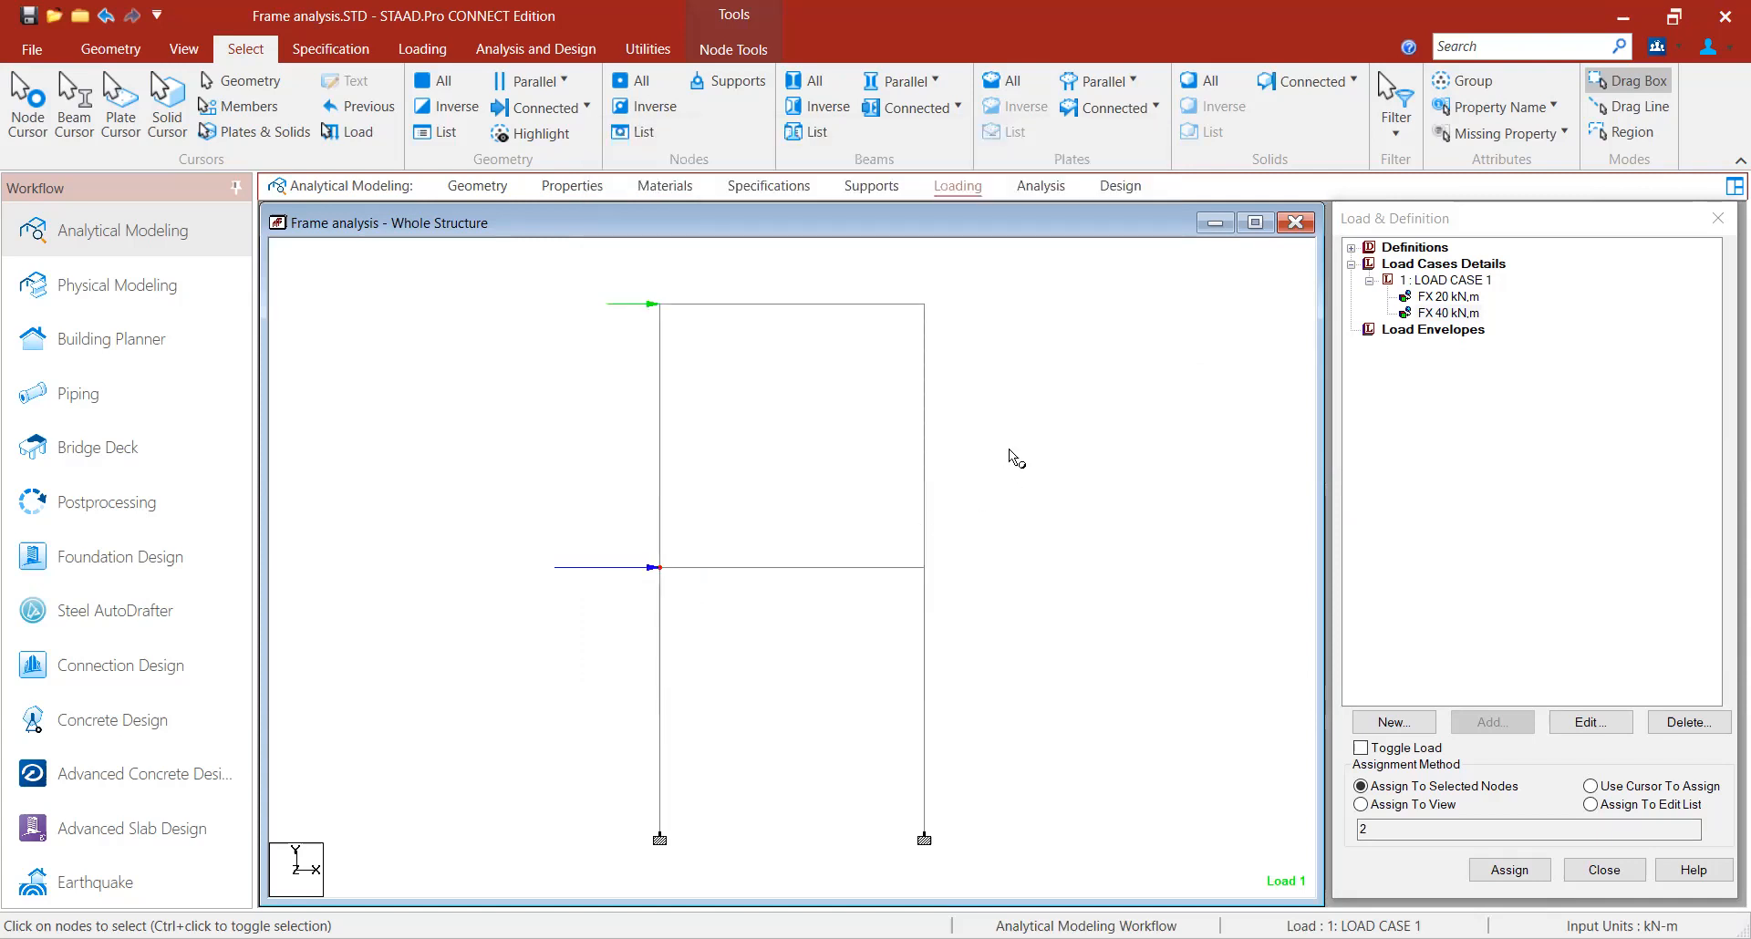
- Turn on load value labels in the diagram settings
{"action": "right_click", "coordinate": [1004, 421]}
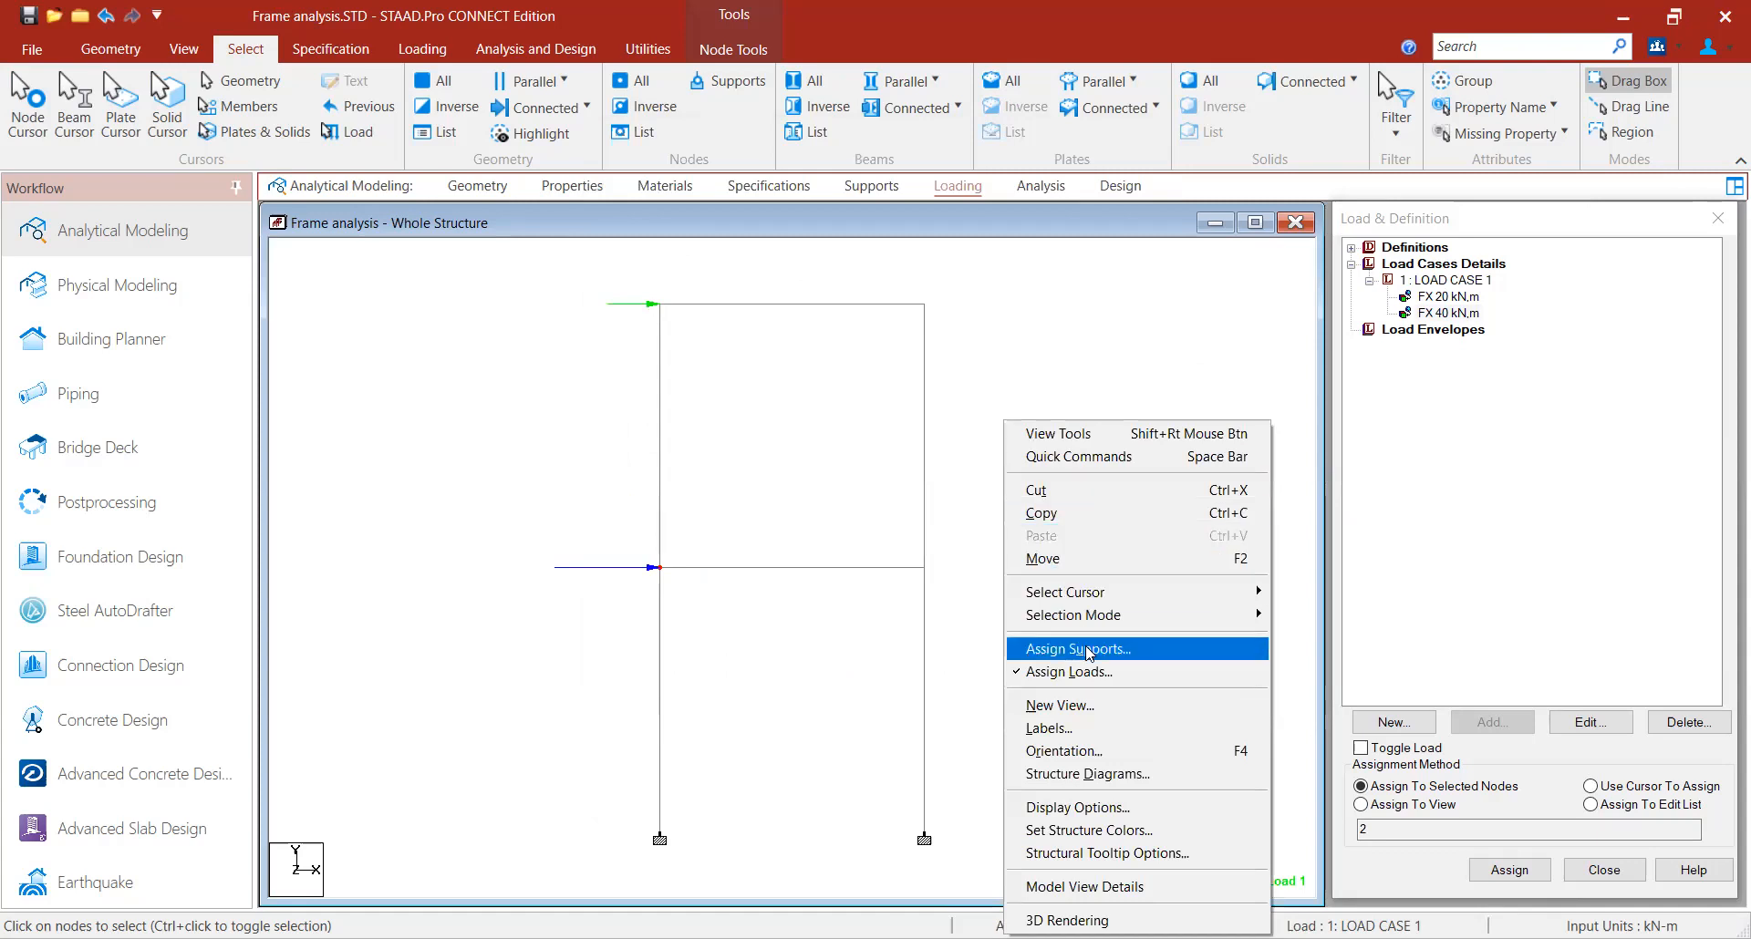
{"action": "left_click", "coordinate": [1093, 730]}
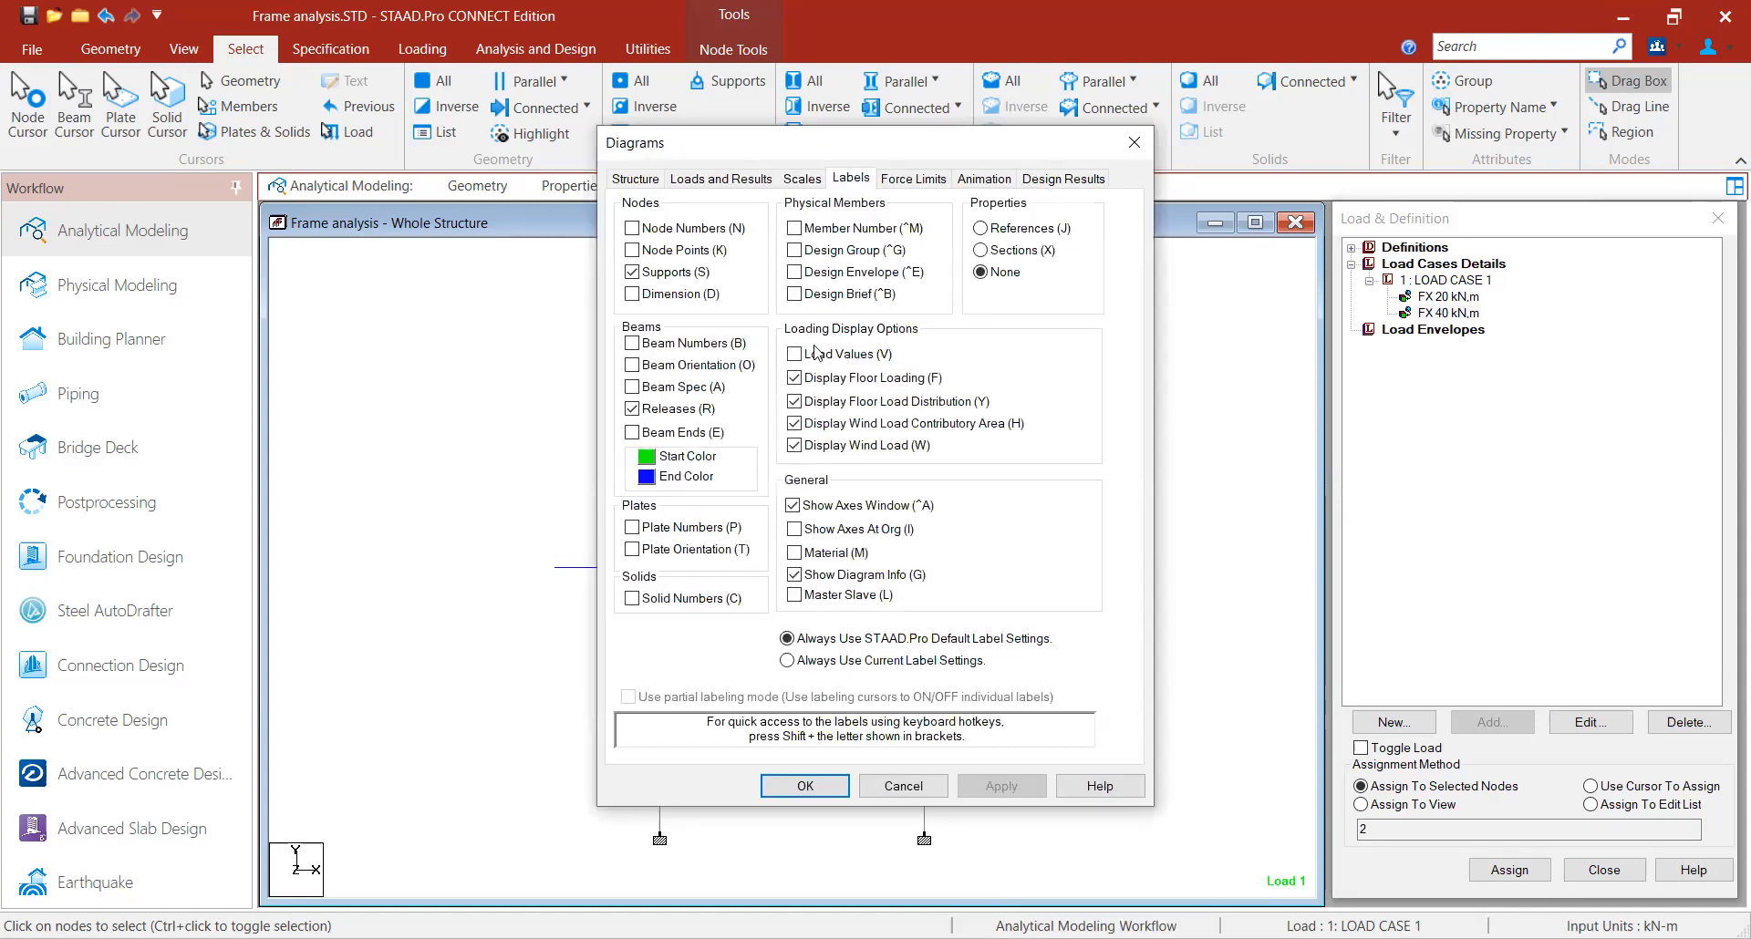
{"action": "left_click", "coordinate": [1001, 786]}
{"action": "left_click", "coordinate": [844, 788]}
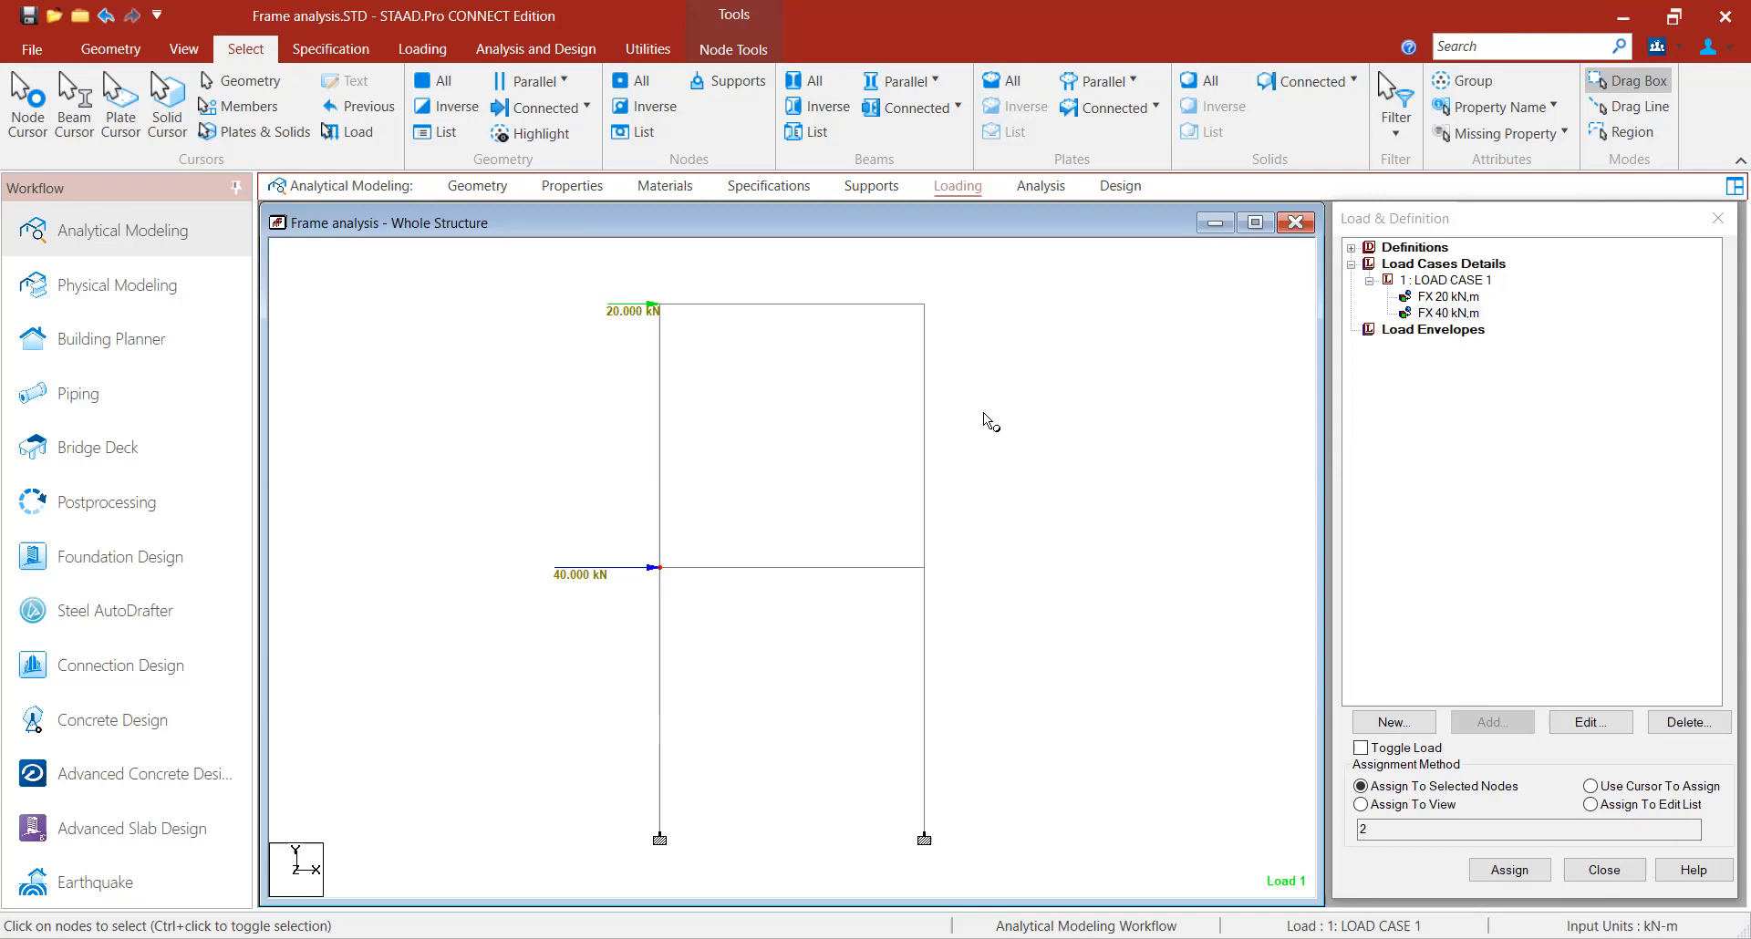
- Add a Perform Analysis command with the No Print option to the analysis commands
{"action": "left_click", "coordinate": [1041, 187]}
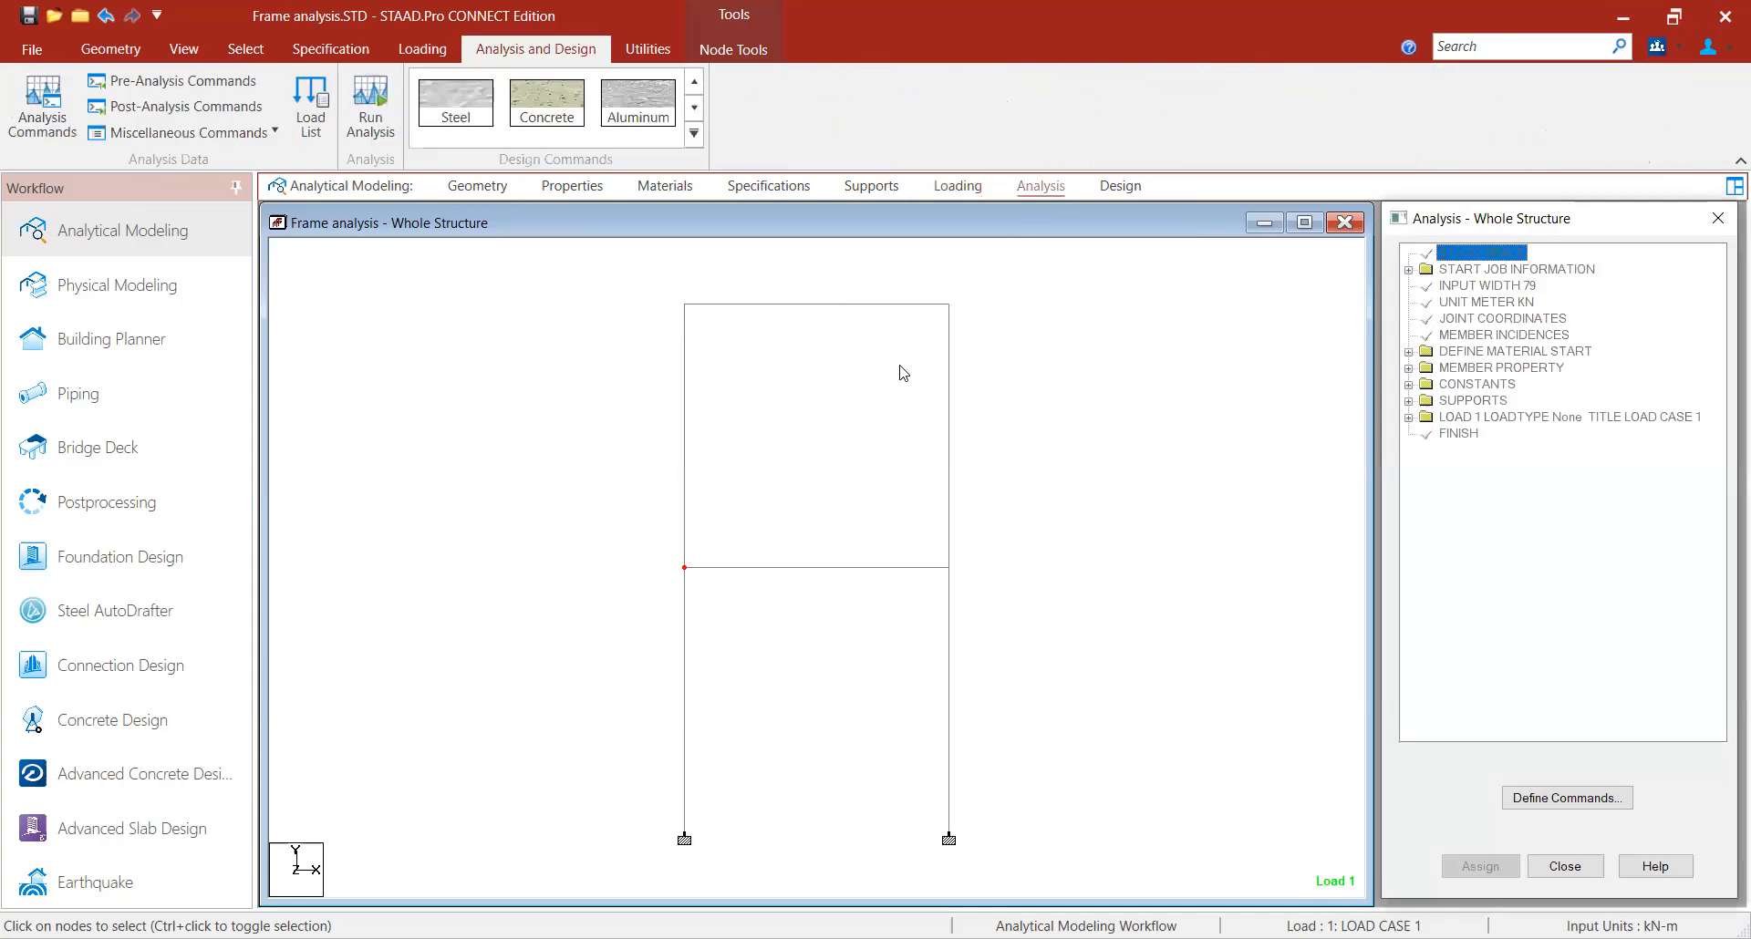
{"action": "left_click", "coordinate": [24, 104]}
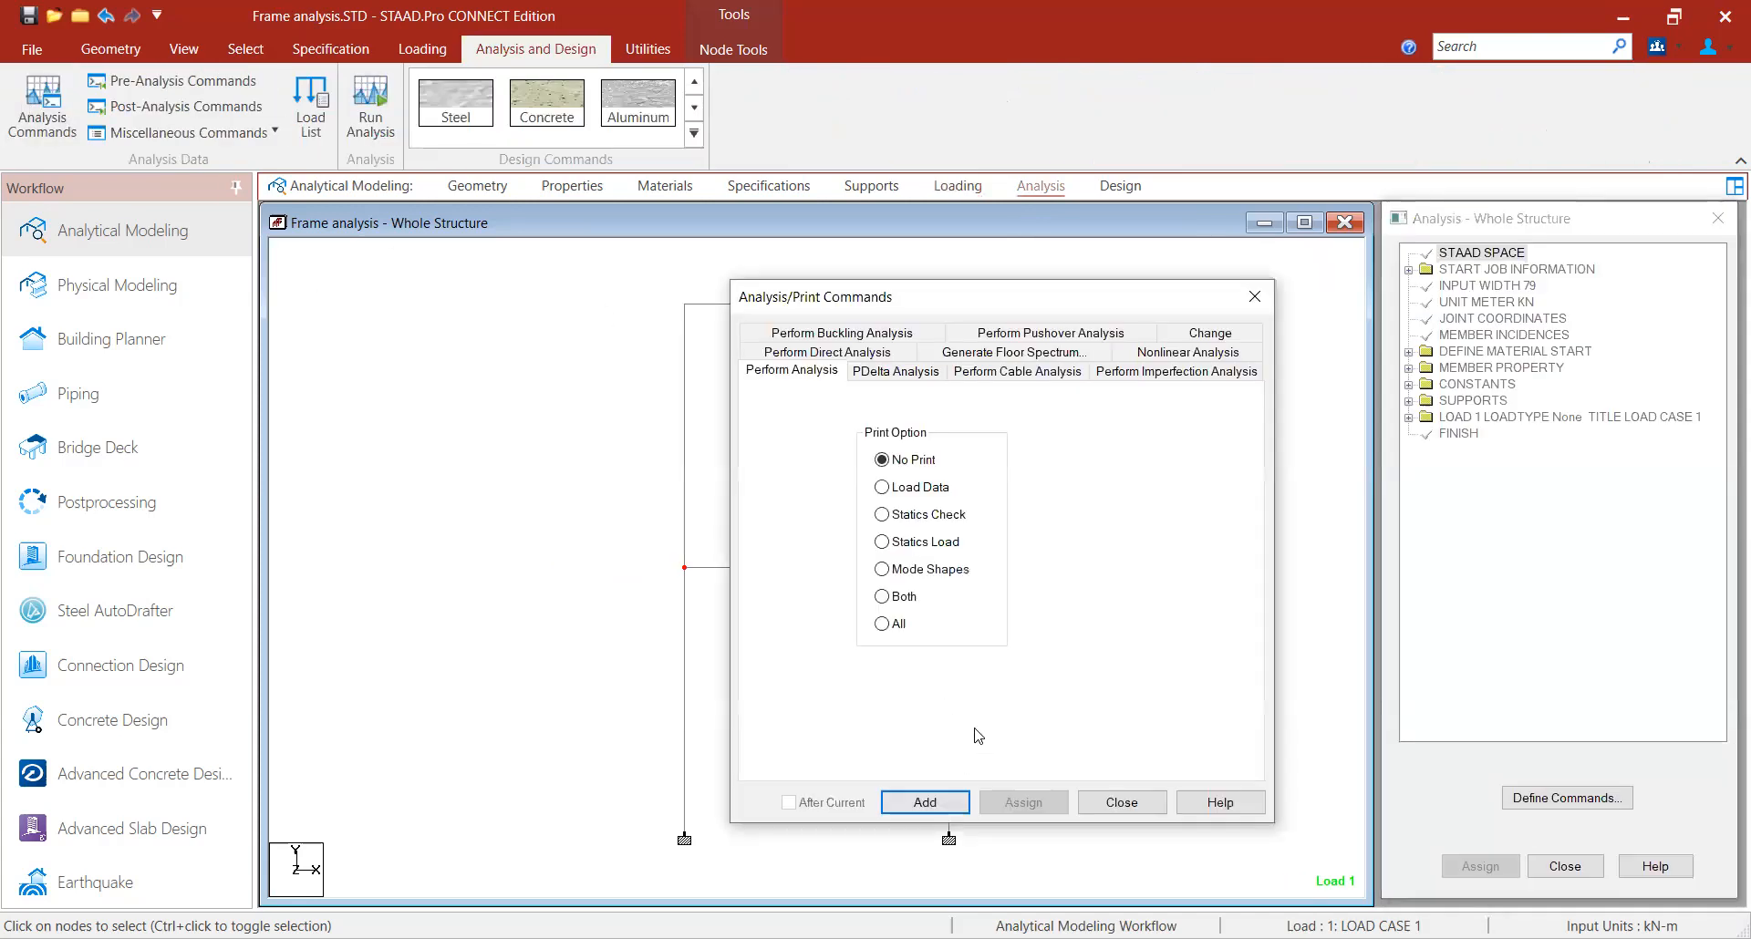
{"action": "left_click", "coordinate": [936, 804]}
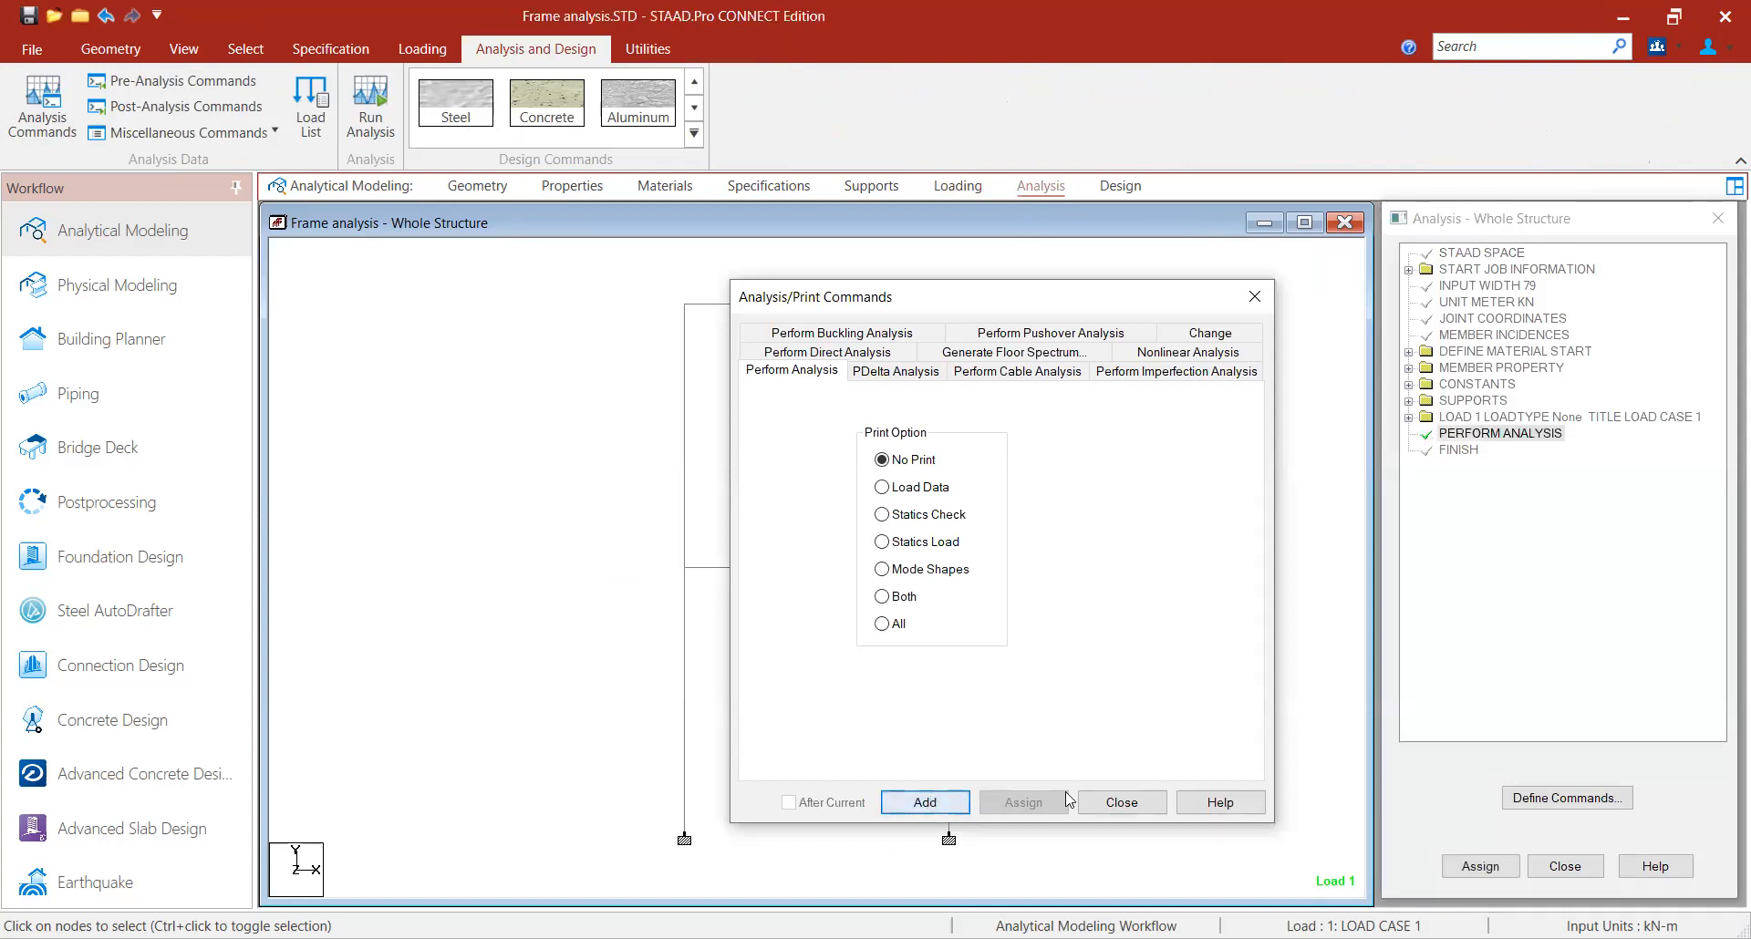
{"action": "left_click", "coordinate": [1120, 802]}
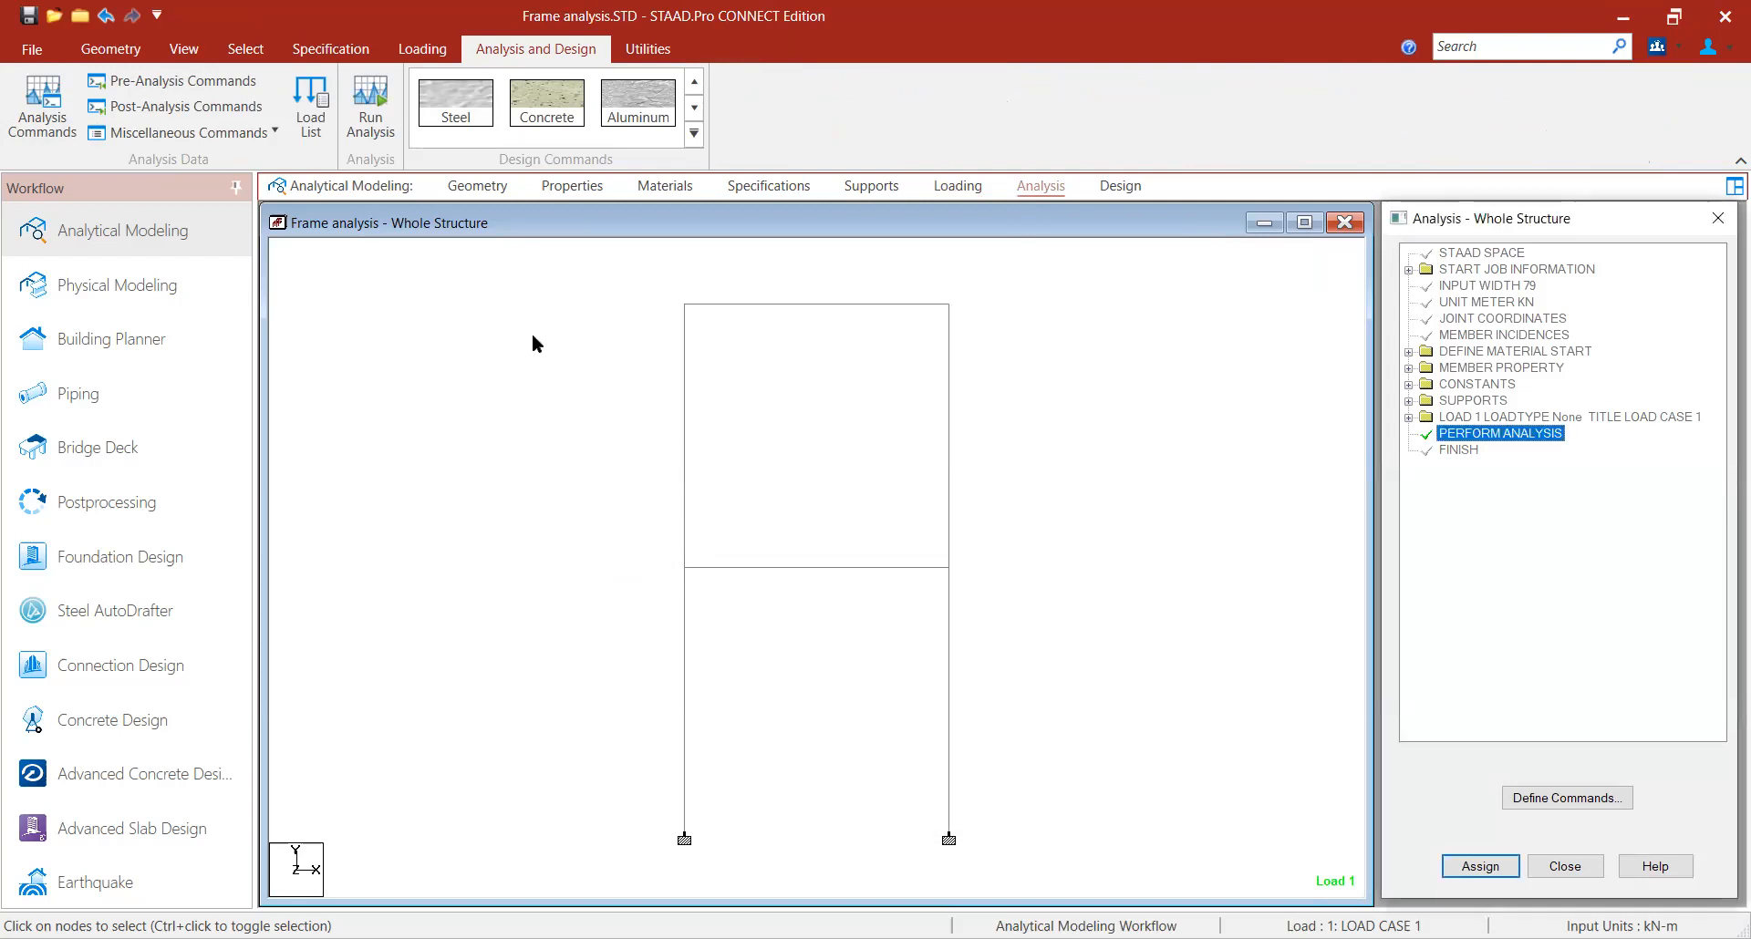
- Run the analysis and choose to view the output file when it completes
{"action": "left_click", "coordinate": [367, 104]}
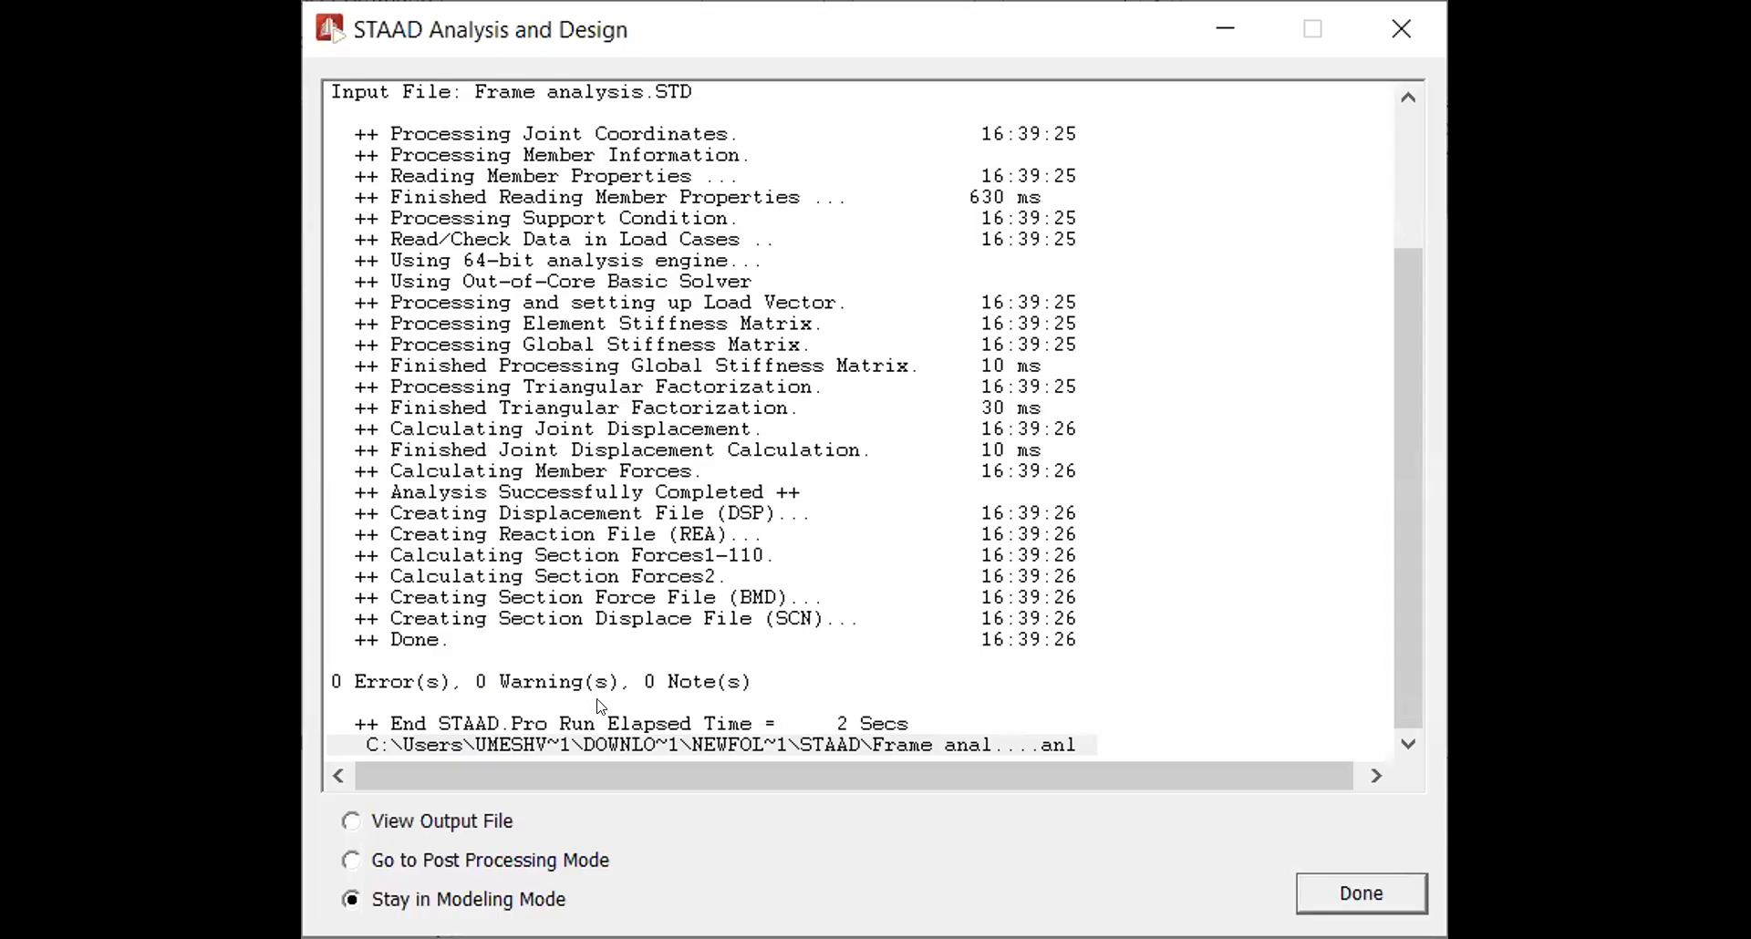
{"action": "left_click", "coordinate": [412, 823]}
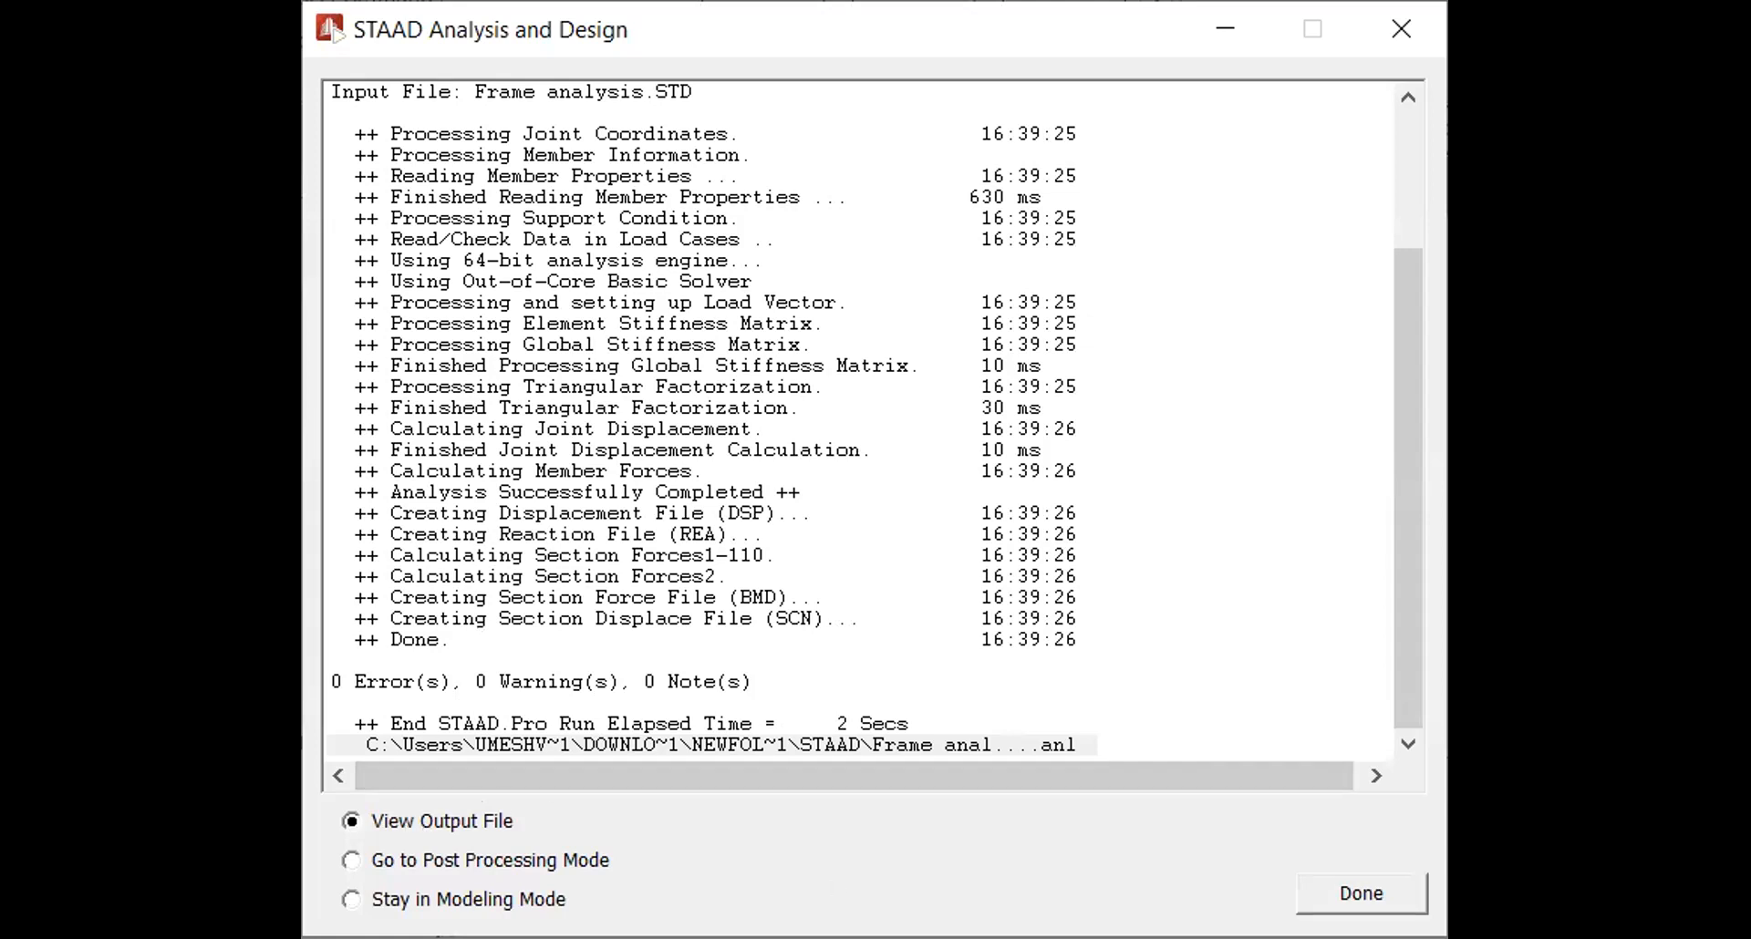
{"action": "left_click", "coordinate": [1298, 895]}
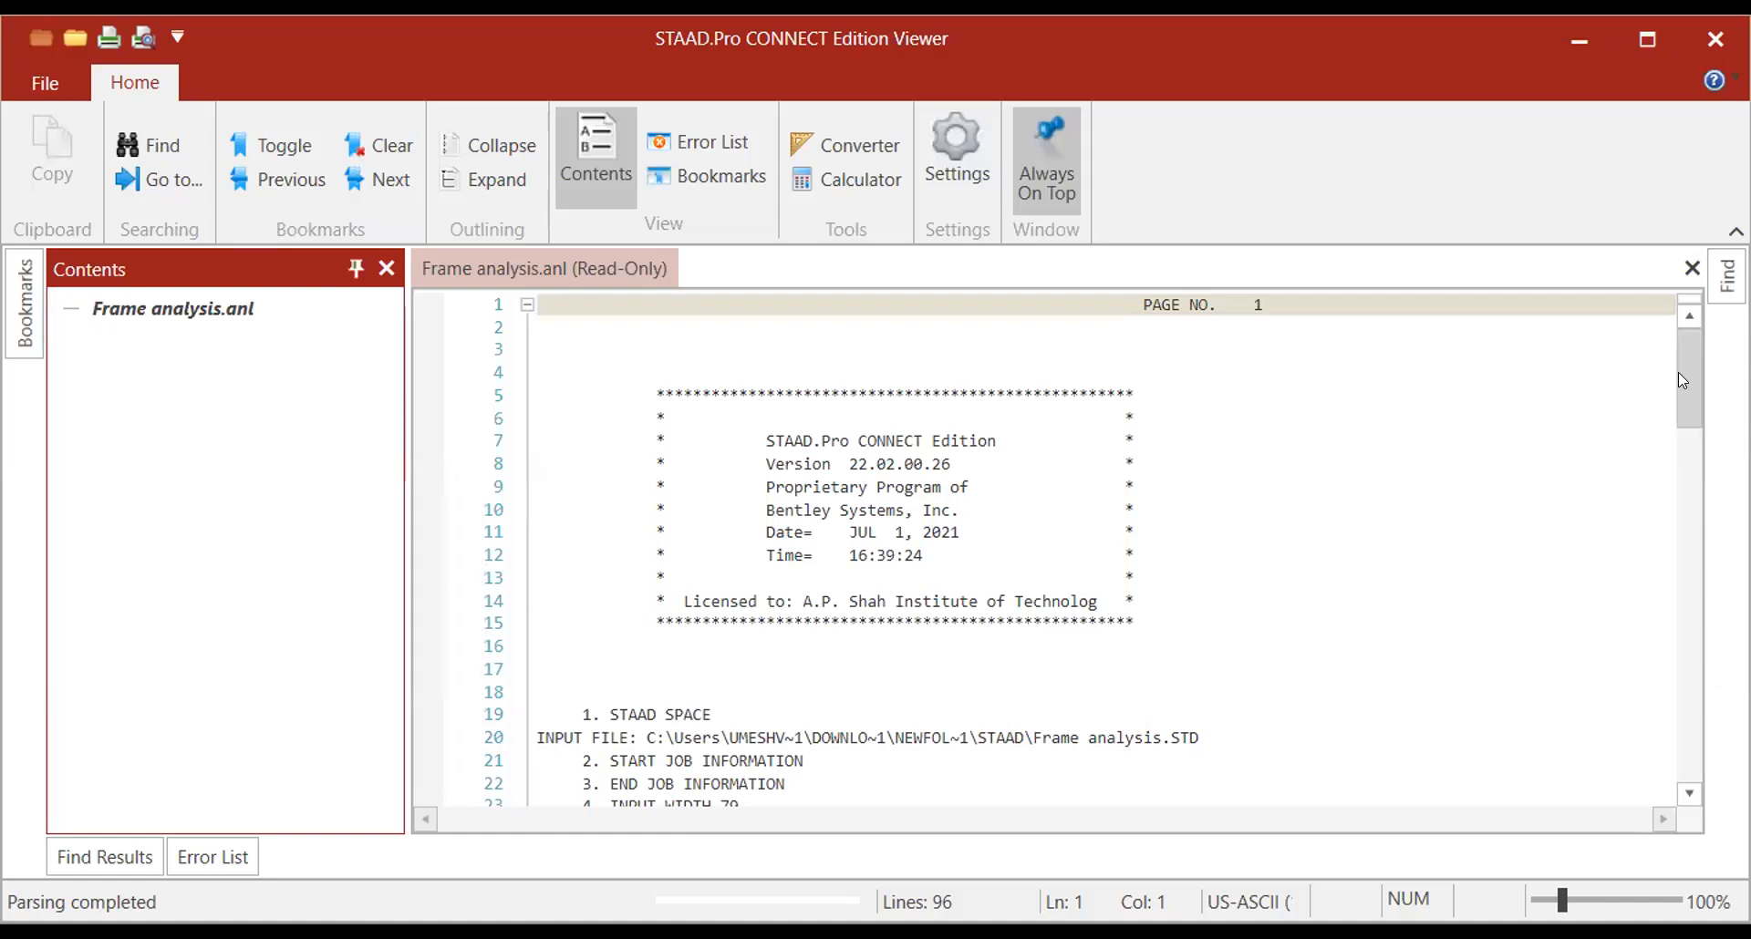
- Examine the output file and the node displacement and beam relative displacement tables
{"action": "left_click_drag", "start_coordinate": [1683, 378], "coordinate": [1688, 729]}
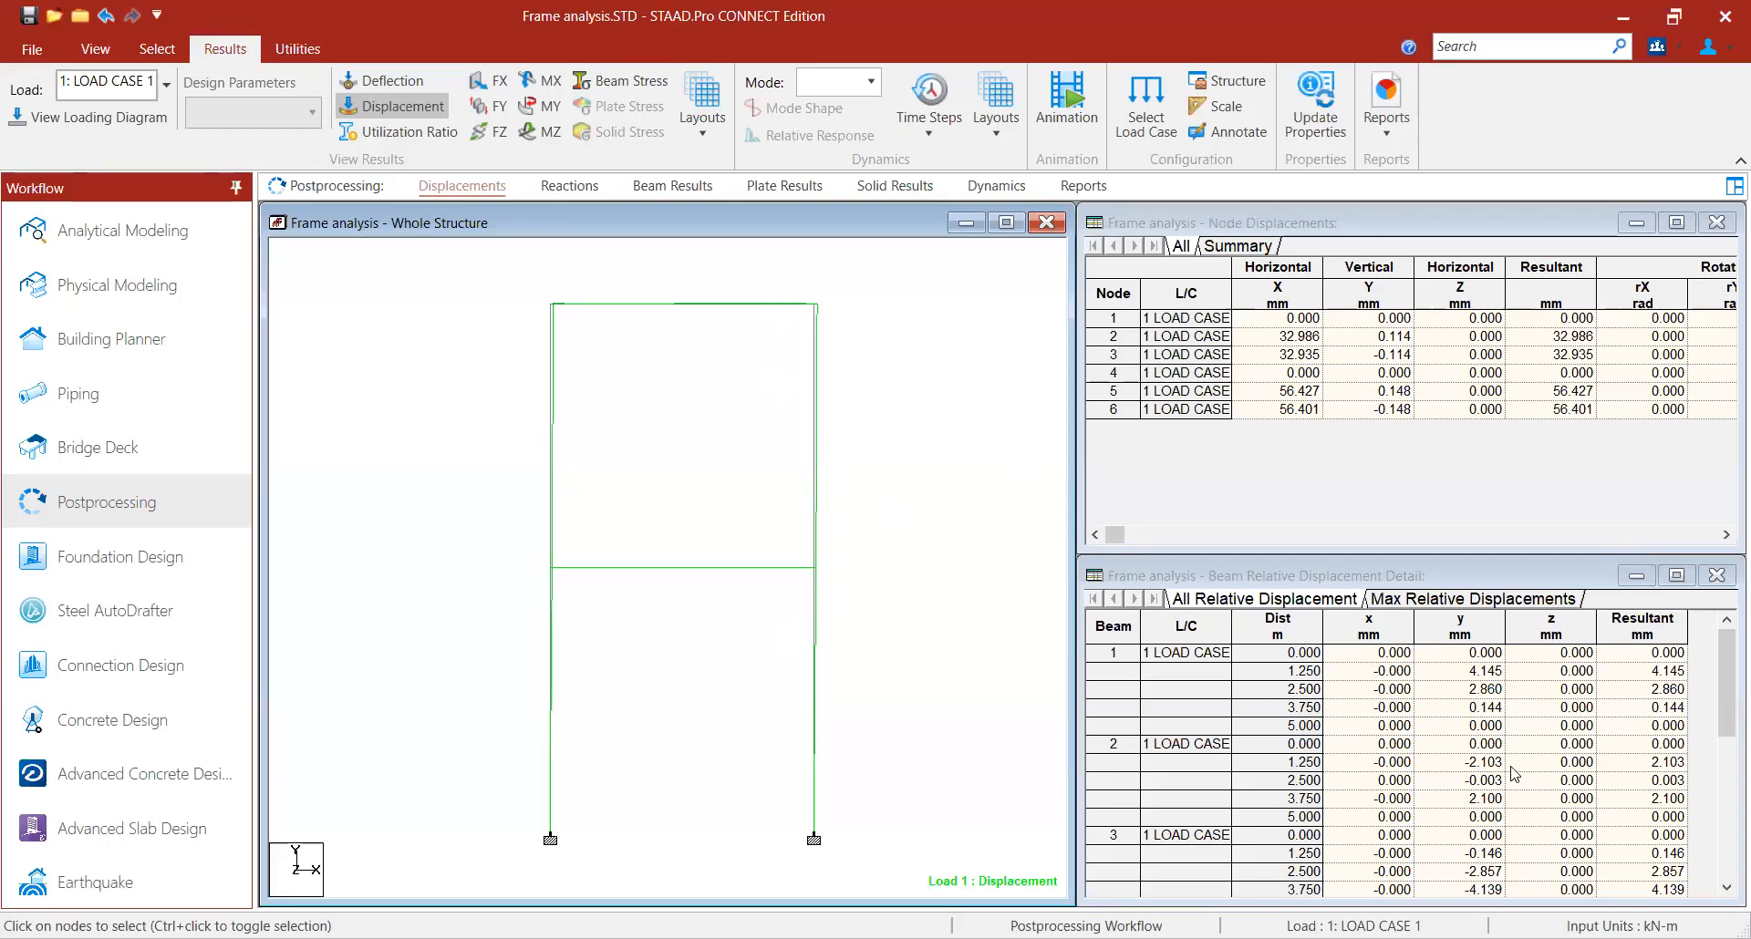
{"action": "left_click_drag", "start_coordinate": [1280, 656], "coordinate": [1495, 780]}
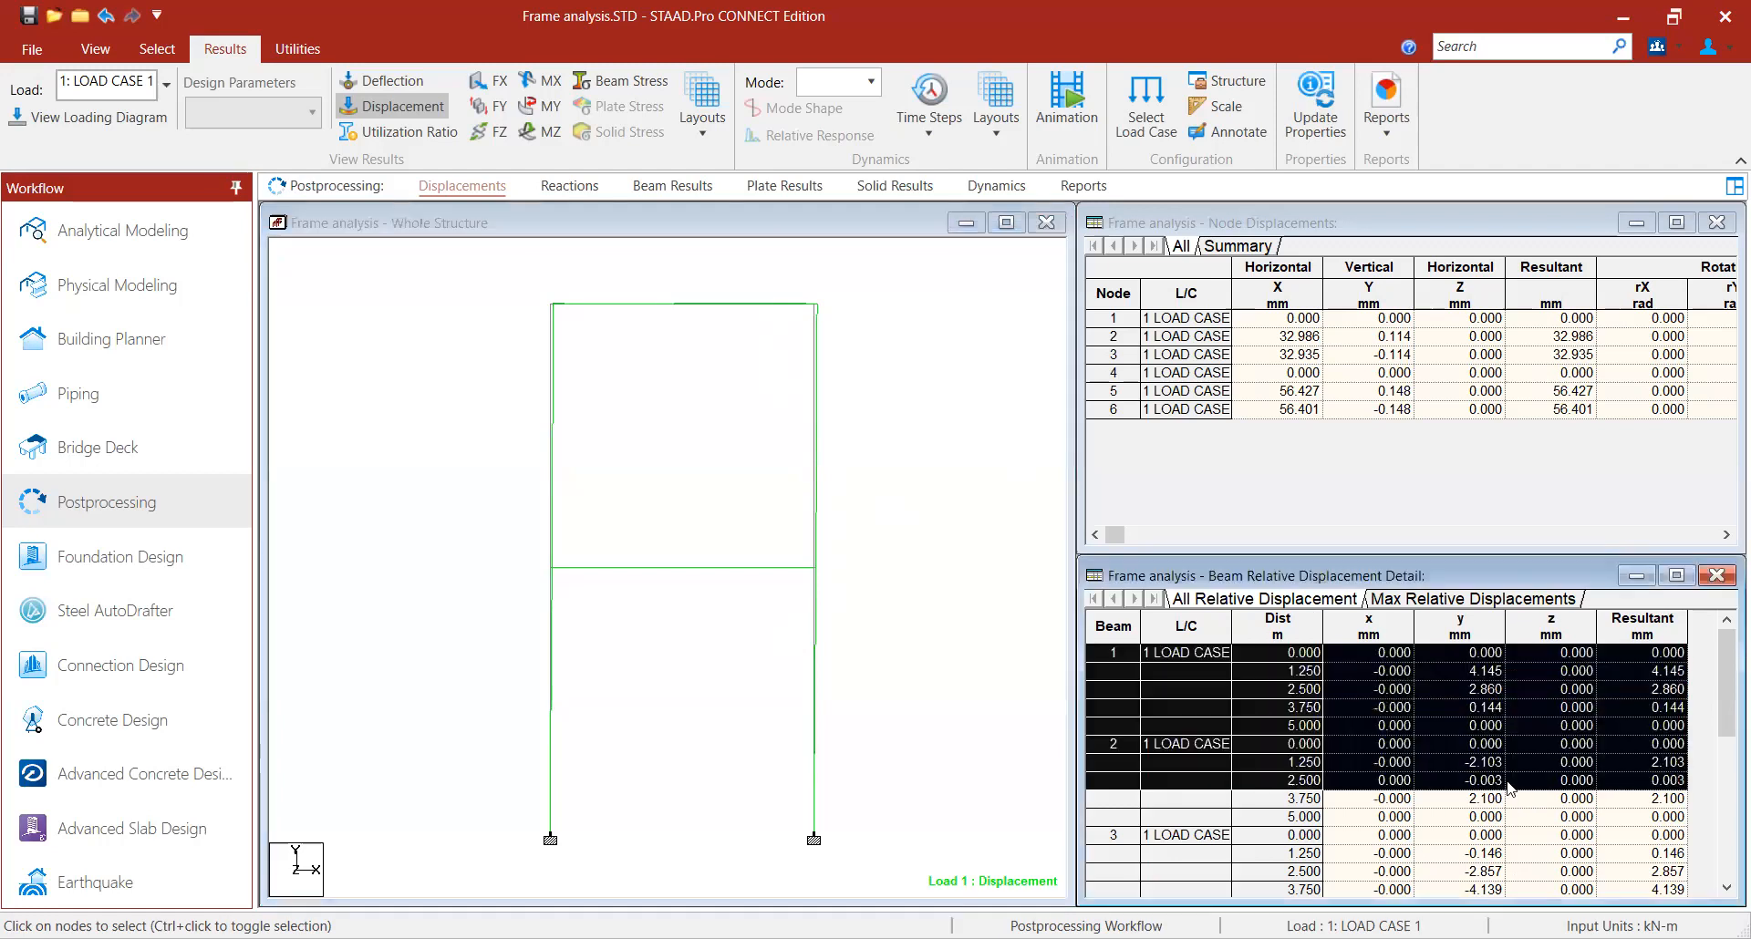
{"action": "left_click", "coordinate": [1407, 748]}
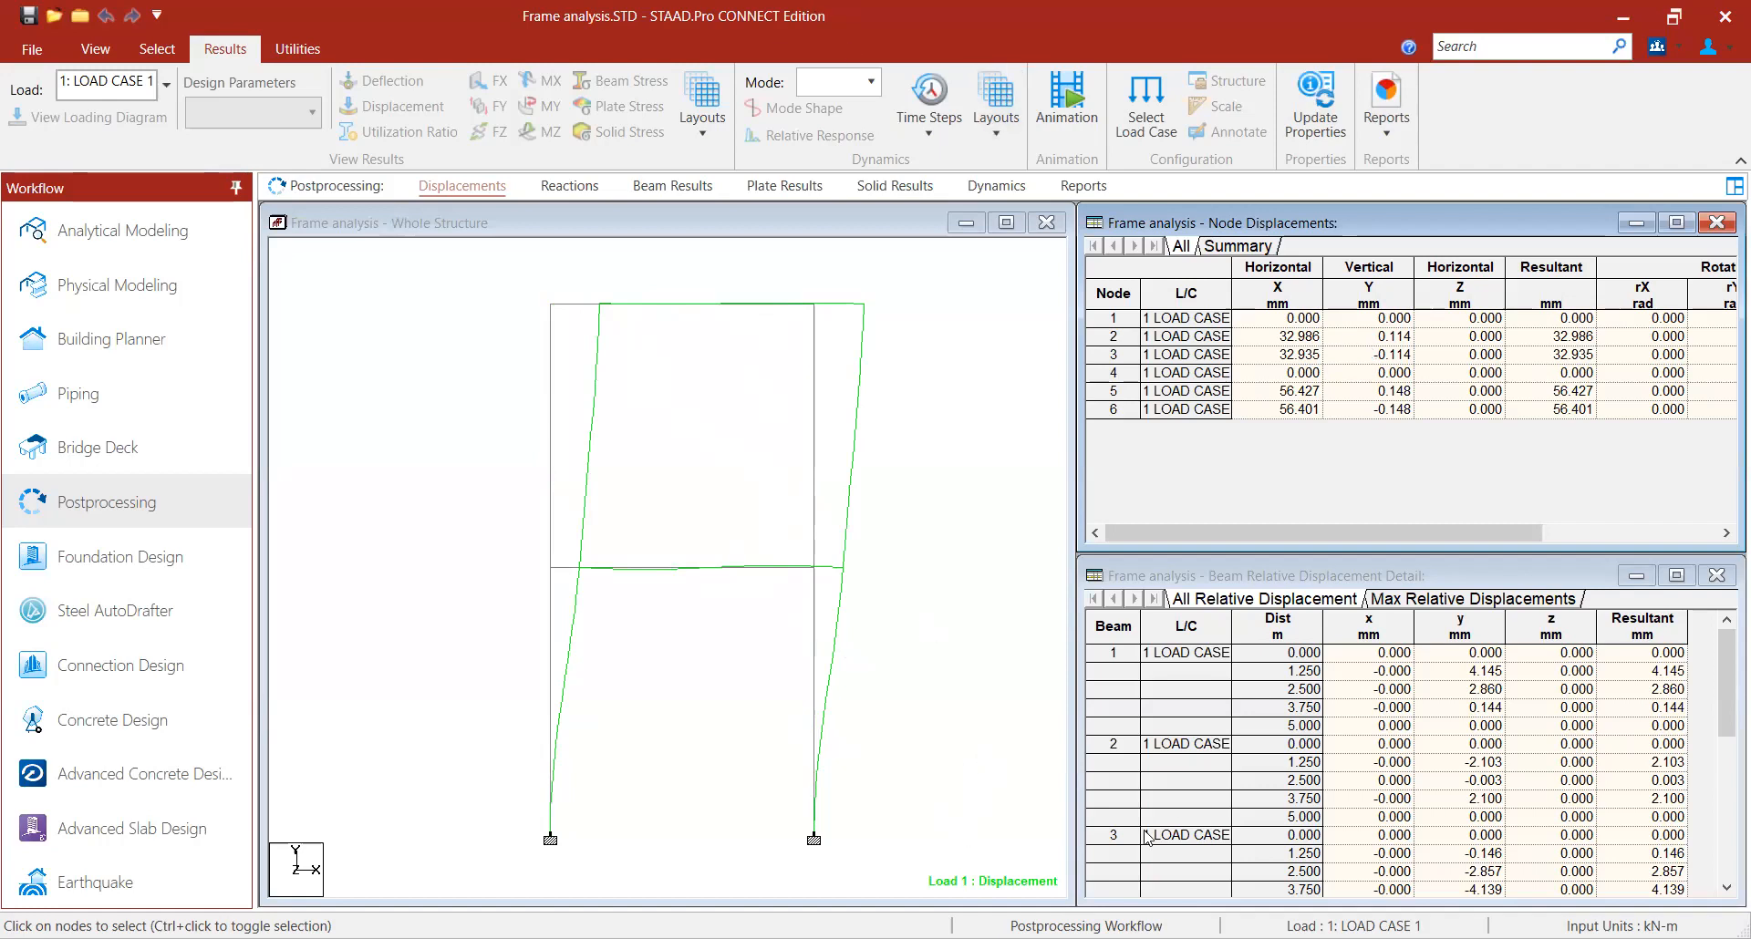
{"action": "mouse_move", "coordinate": [1270, 336]}
{"action": "left_mouse_down"}
{"action": "mouse_move", "coordinate": [1334, 326]}
{"action": "mouse_move", "coordinate": [1285, 342]}
{"action": "mouse_move", "coordinate": [1330, 359]}
{"action": "mouse_move", "coordinate": [1287, 360]}
{"action": "mouse_move", "coordinate": [1333, 381]}
{"action": "mouse_move", "coordinate": [1299, 412]}
{"action": "mouse_move", "coordinate": [1336, 387]}
{"action": "mouse_move", "coordinate": [1317, 428]}
{"action": "mouse_move", "coordinate": [1302, 415]}
{"action": "left_mouse_up"}
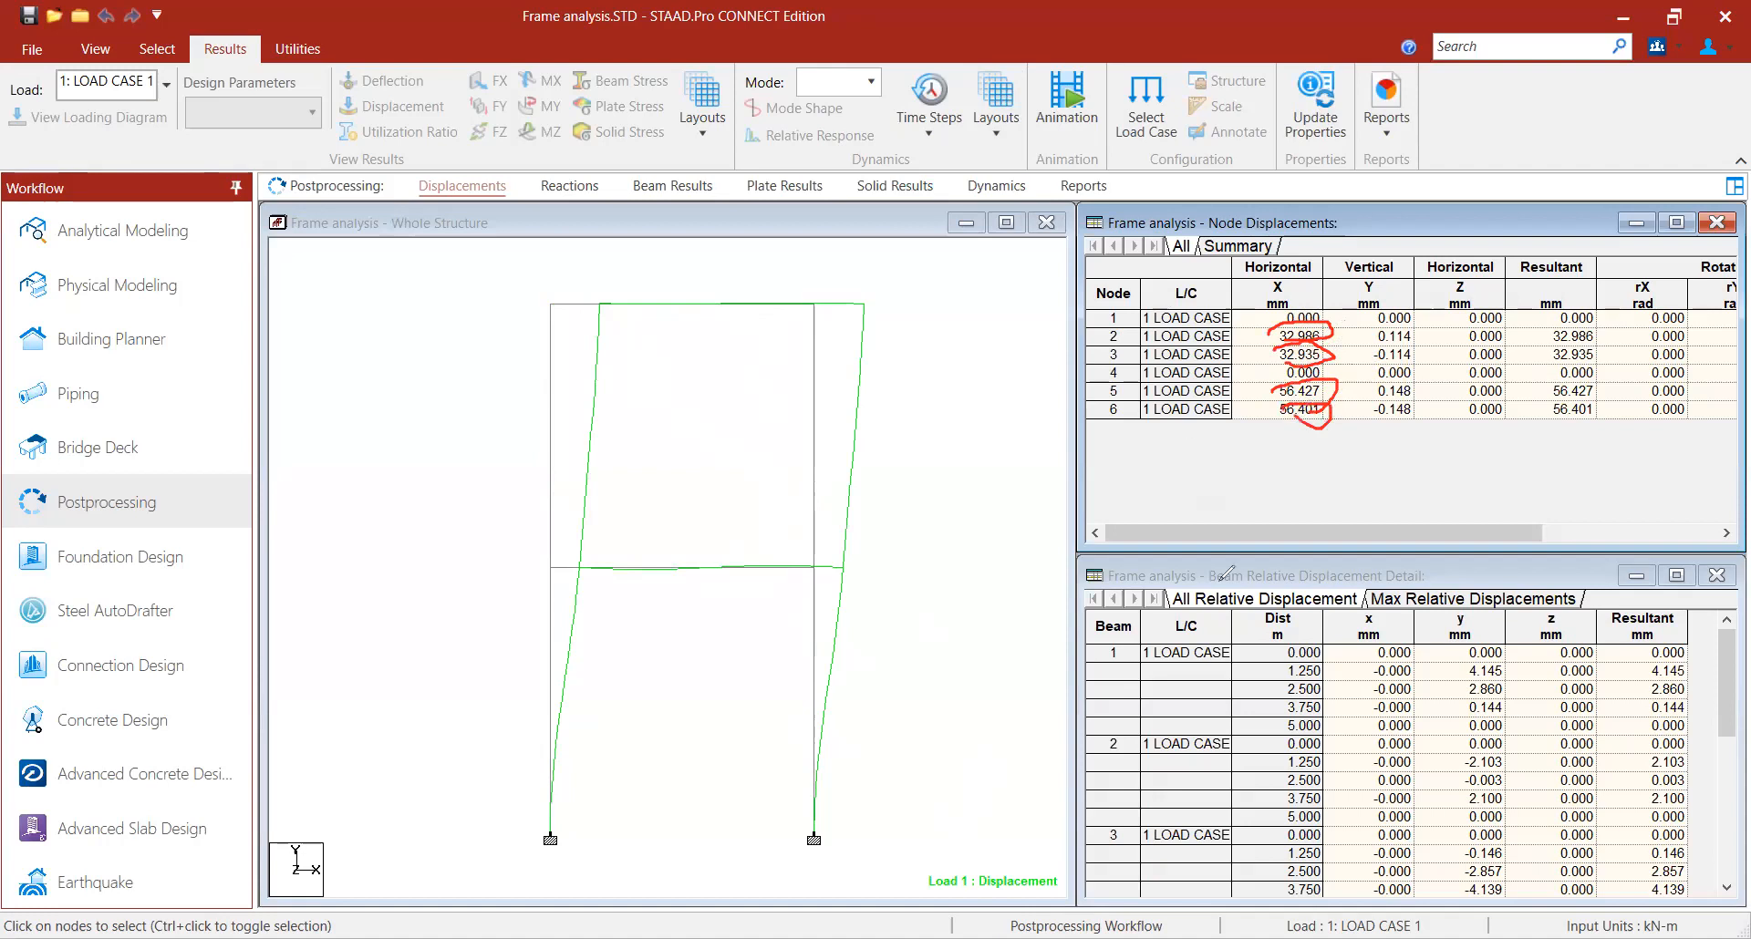
{"action": "left_click_drag", "start_coordinate": [1460, 674], "coordinate": [1509, 675]}
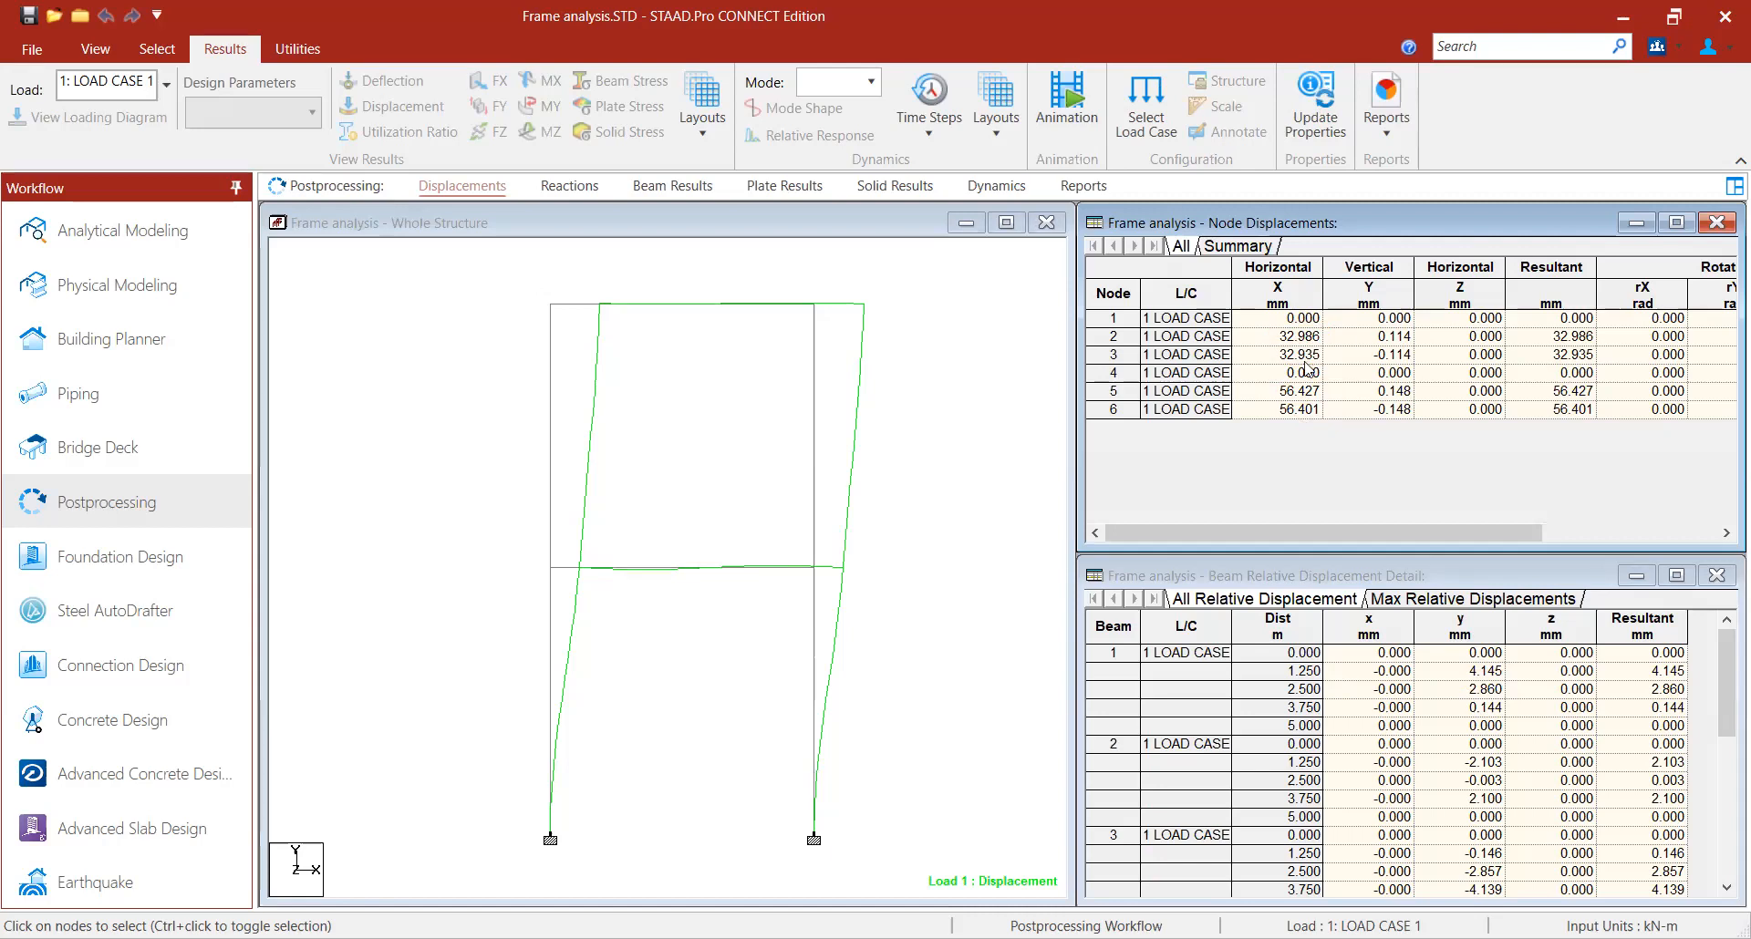
{"action": "left_click", "coordinate": [1725, 536]}
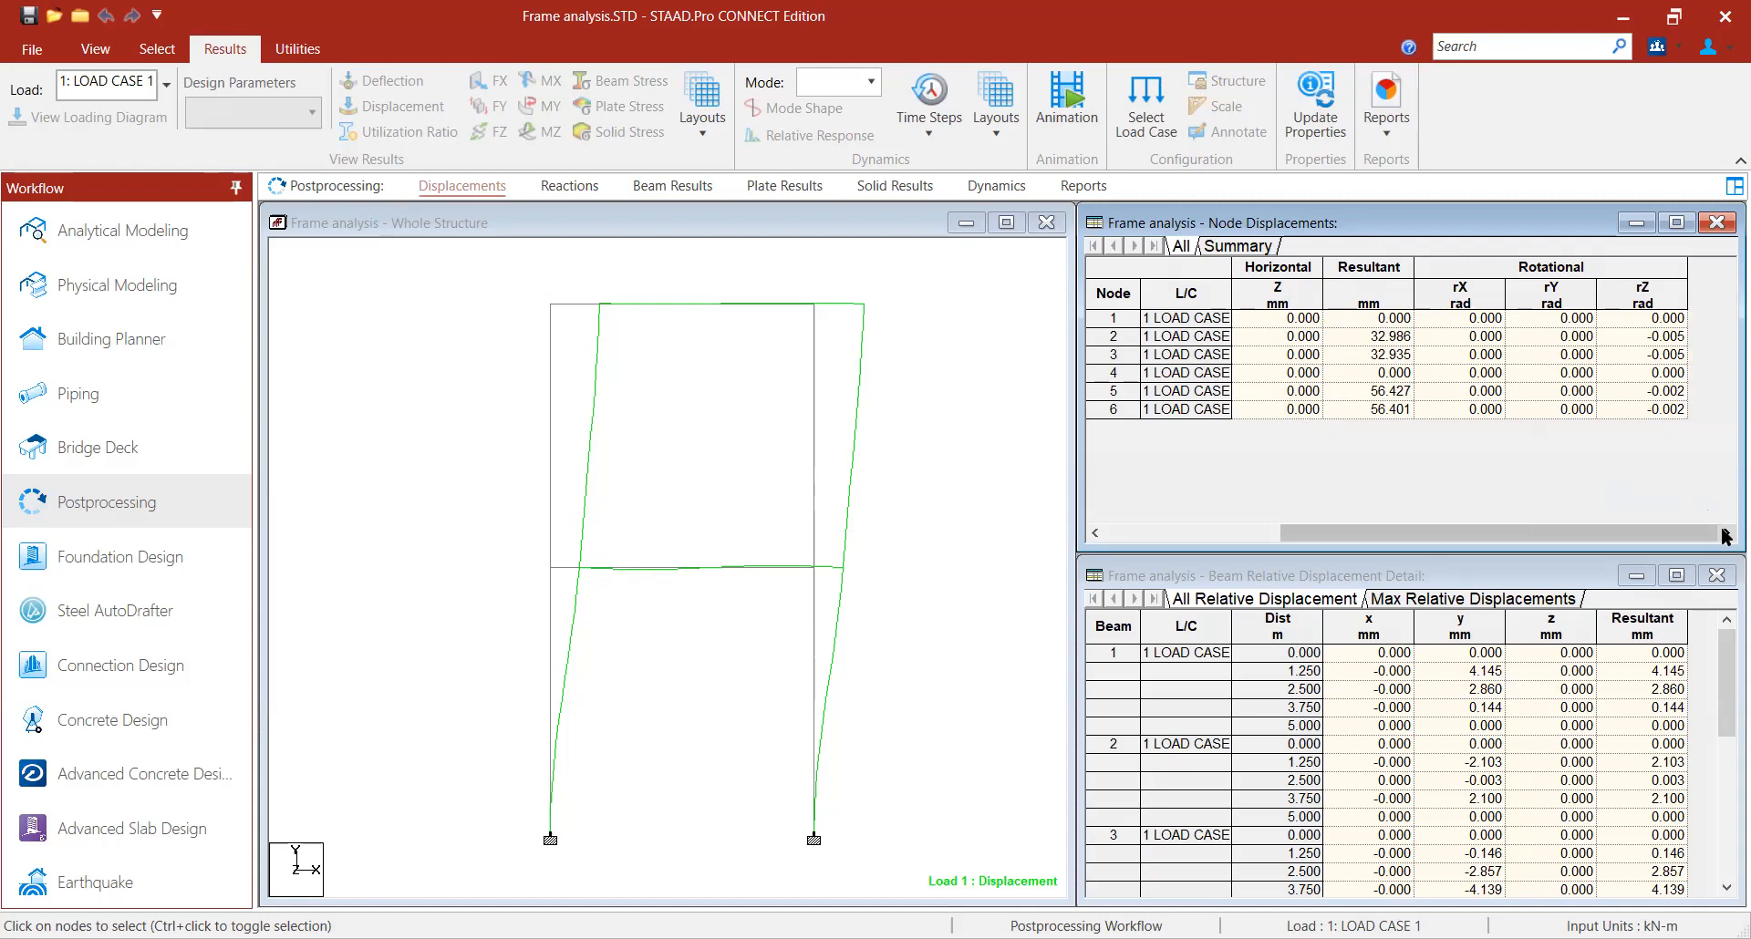
{"action": "left_click", "coordinate": [1095, 534]}
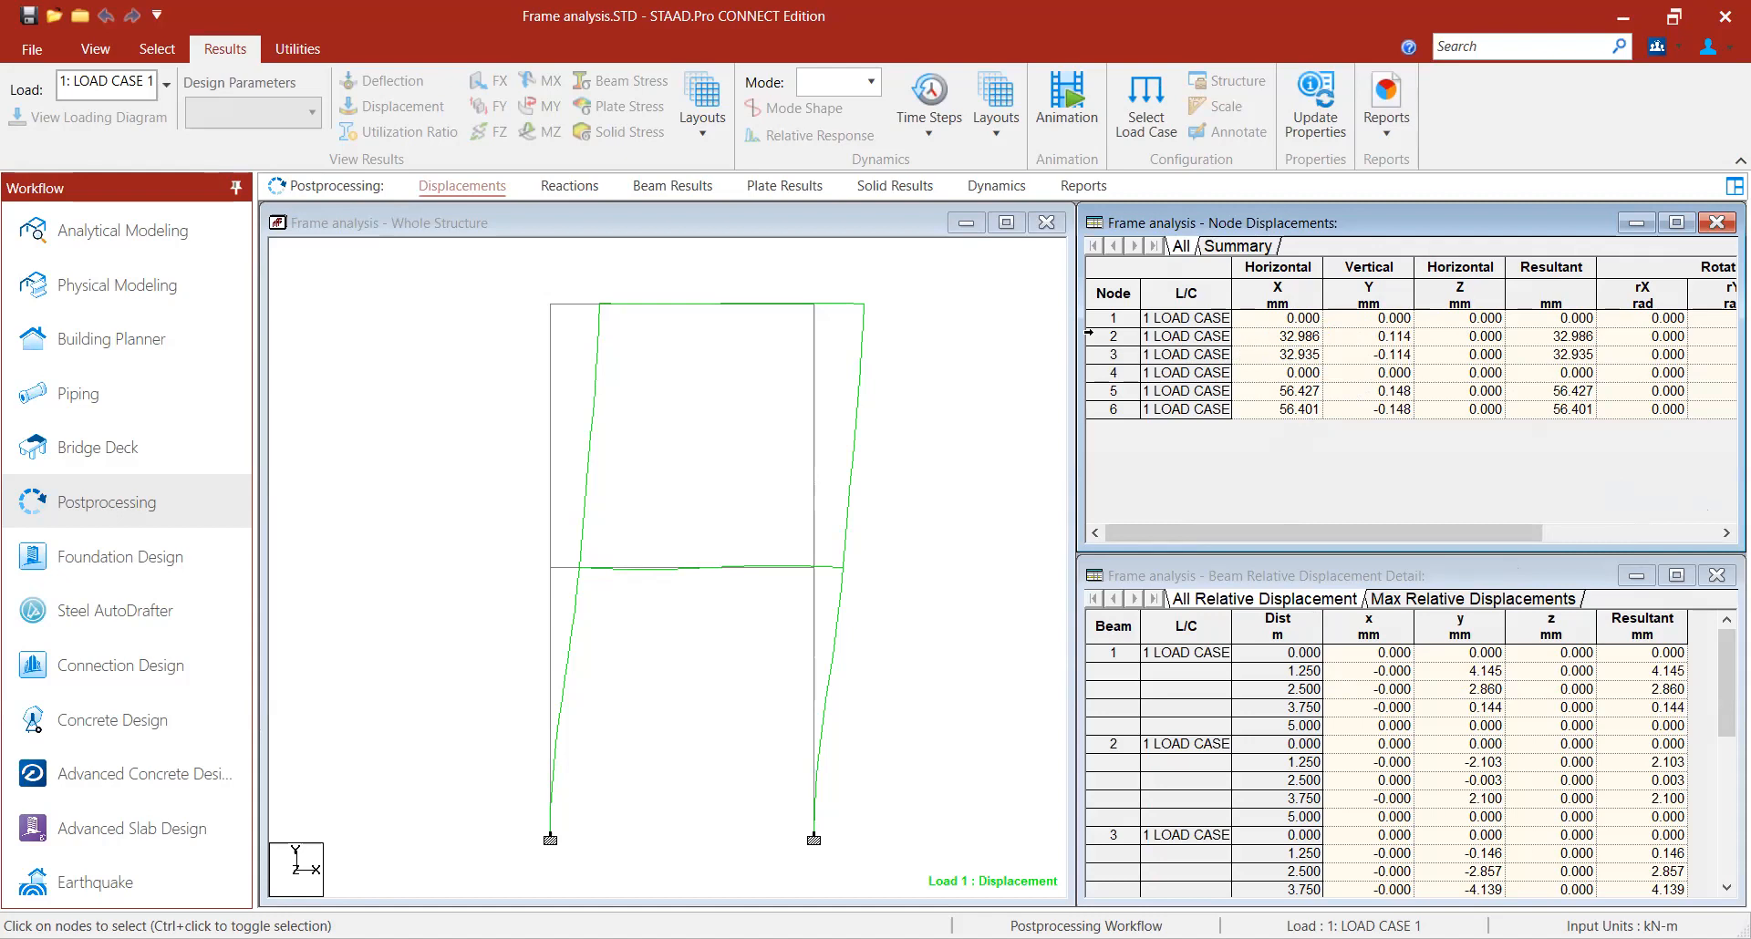
{"action": "left_click", "coordinate": [705, 257]}
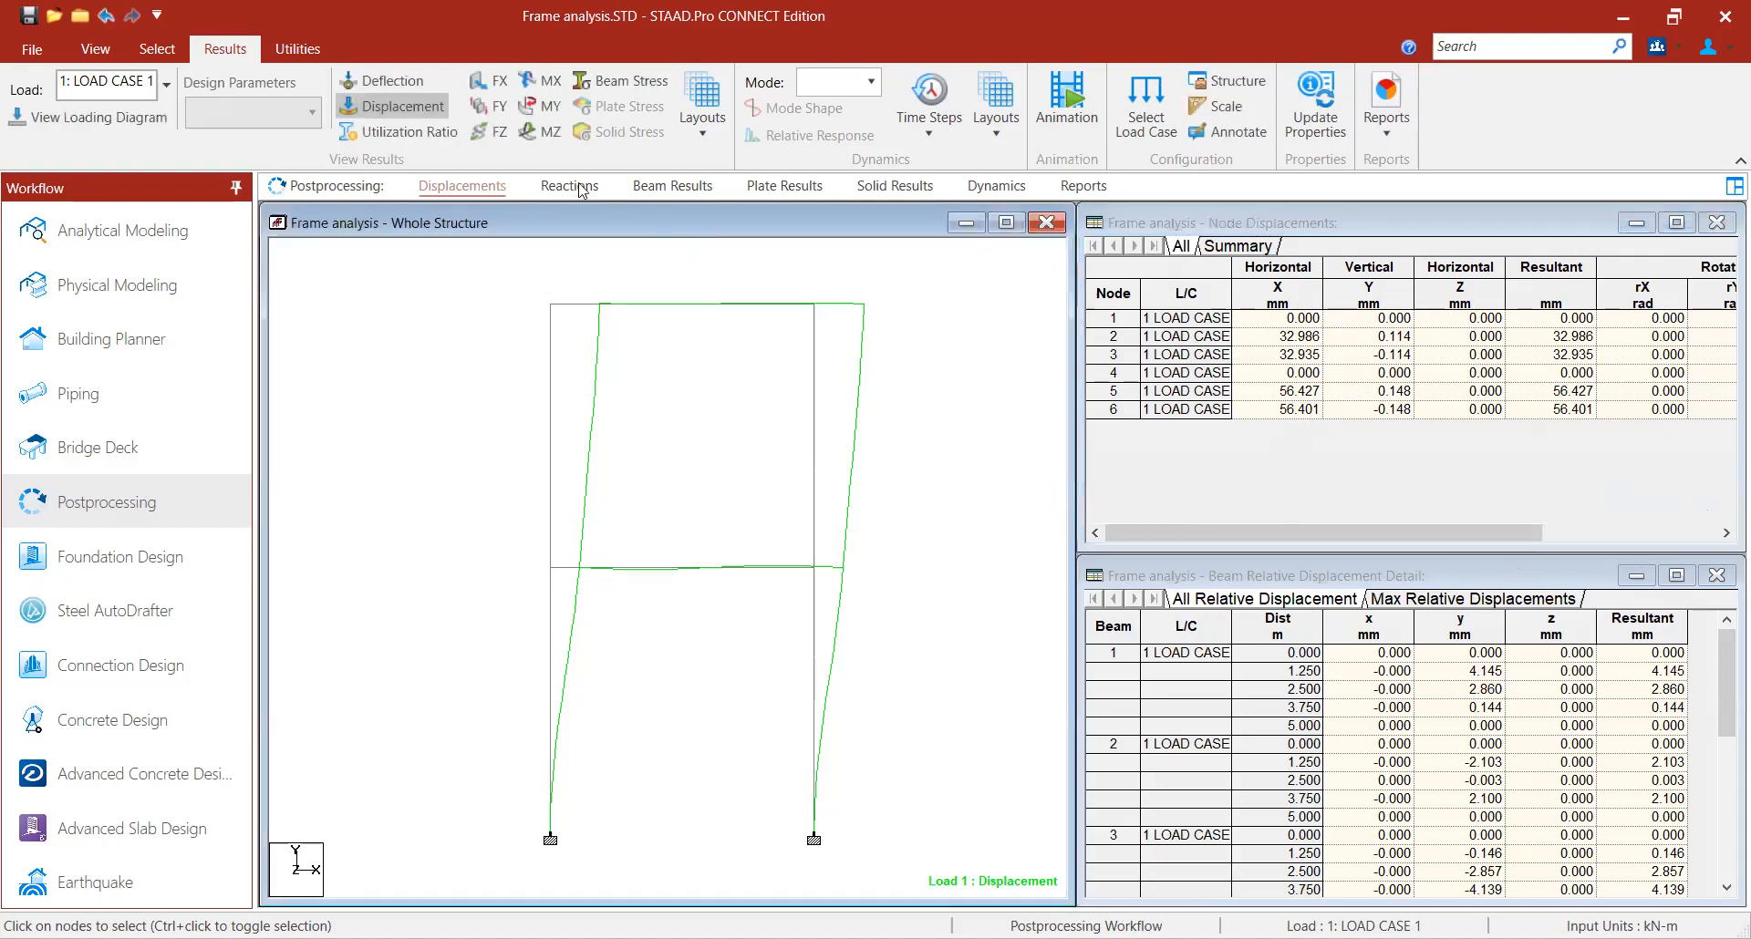
- Show the MZ bending moment diagram and annotate the maximum bending values on the members
{"action": "left_click", "coordinate": [551, 131]}
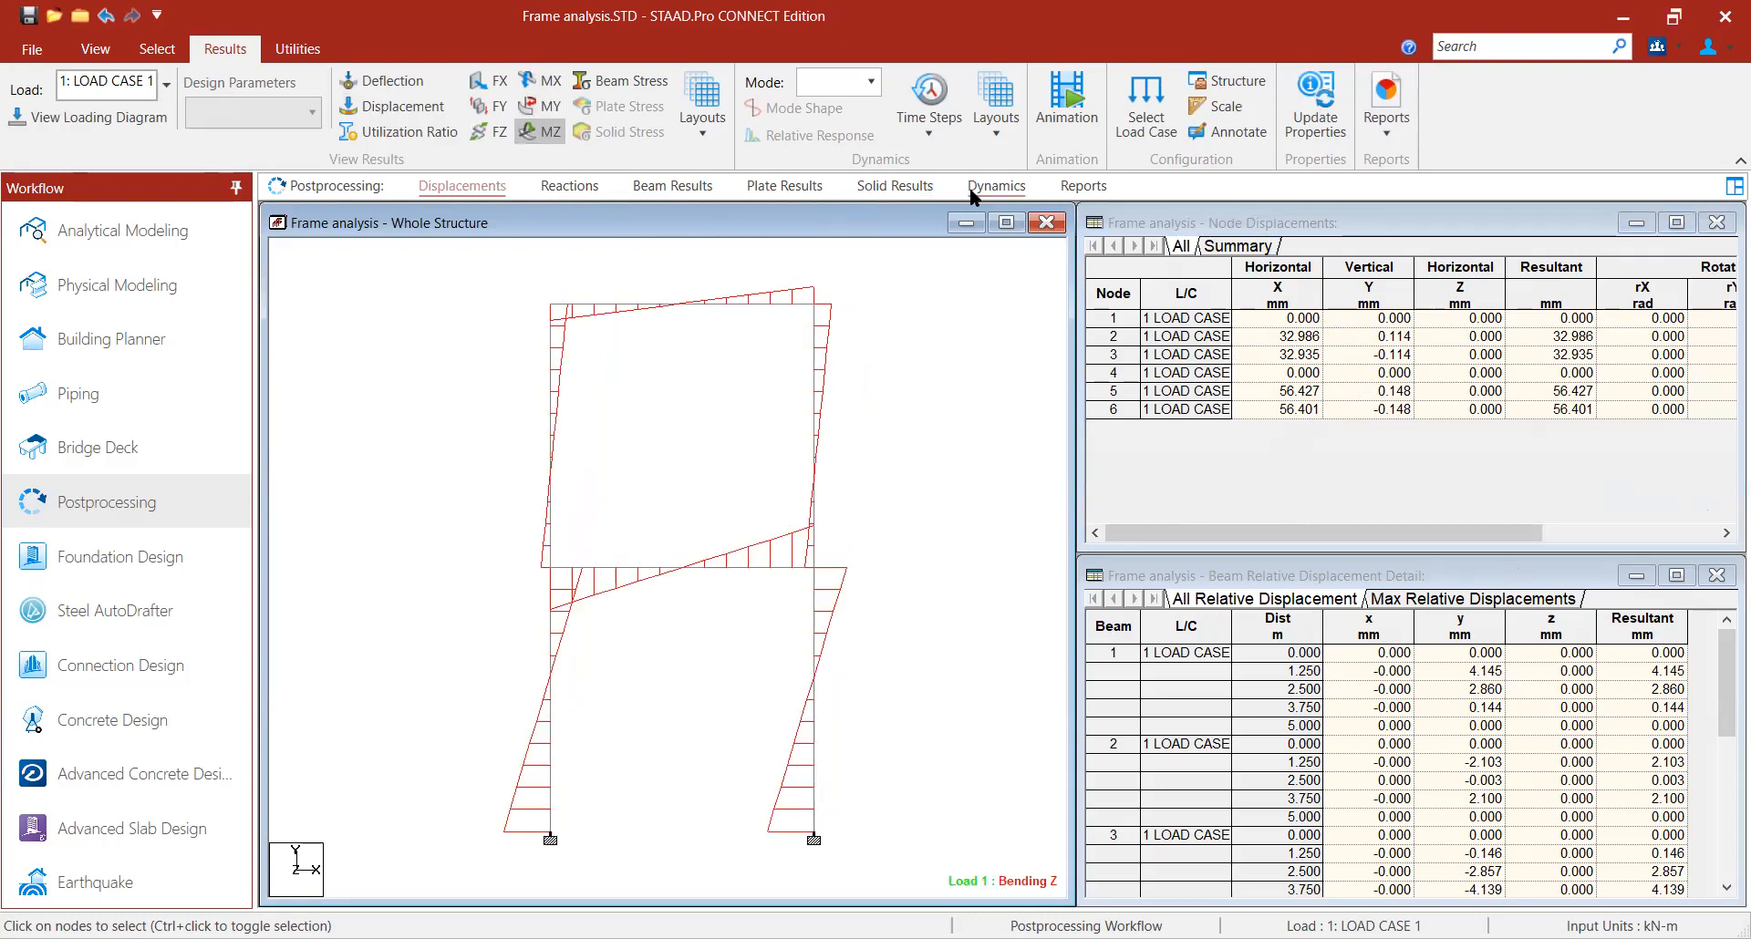
{"action": "left_click", "coordinate": [1226, 132]}
{"action": "left_click", "coordinate": [781, 310]}
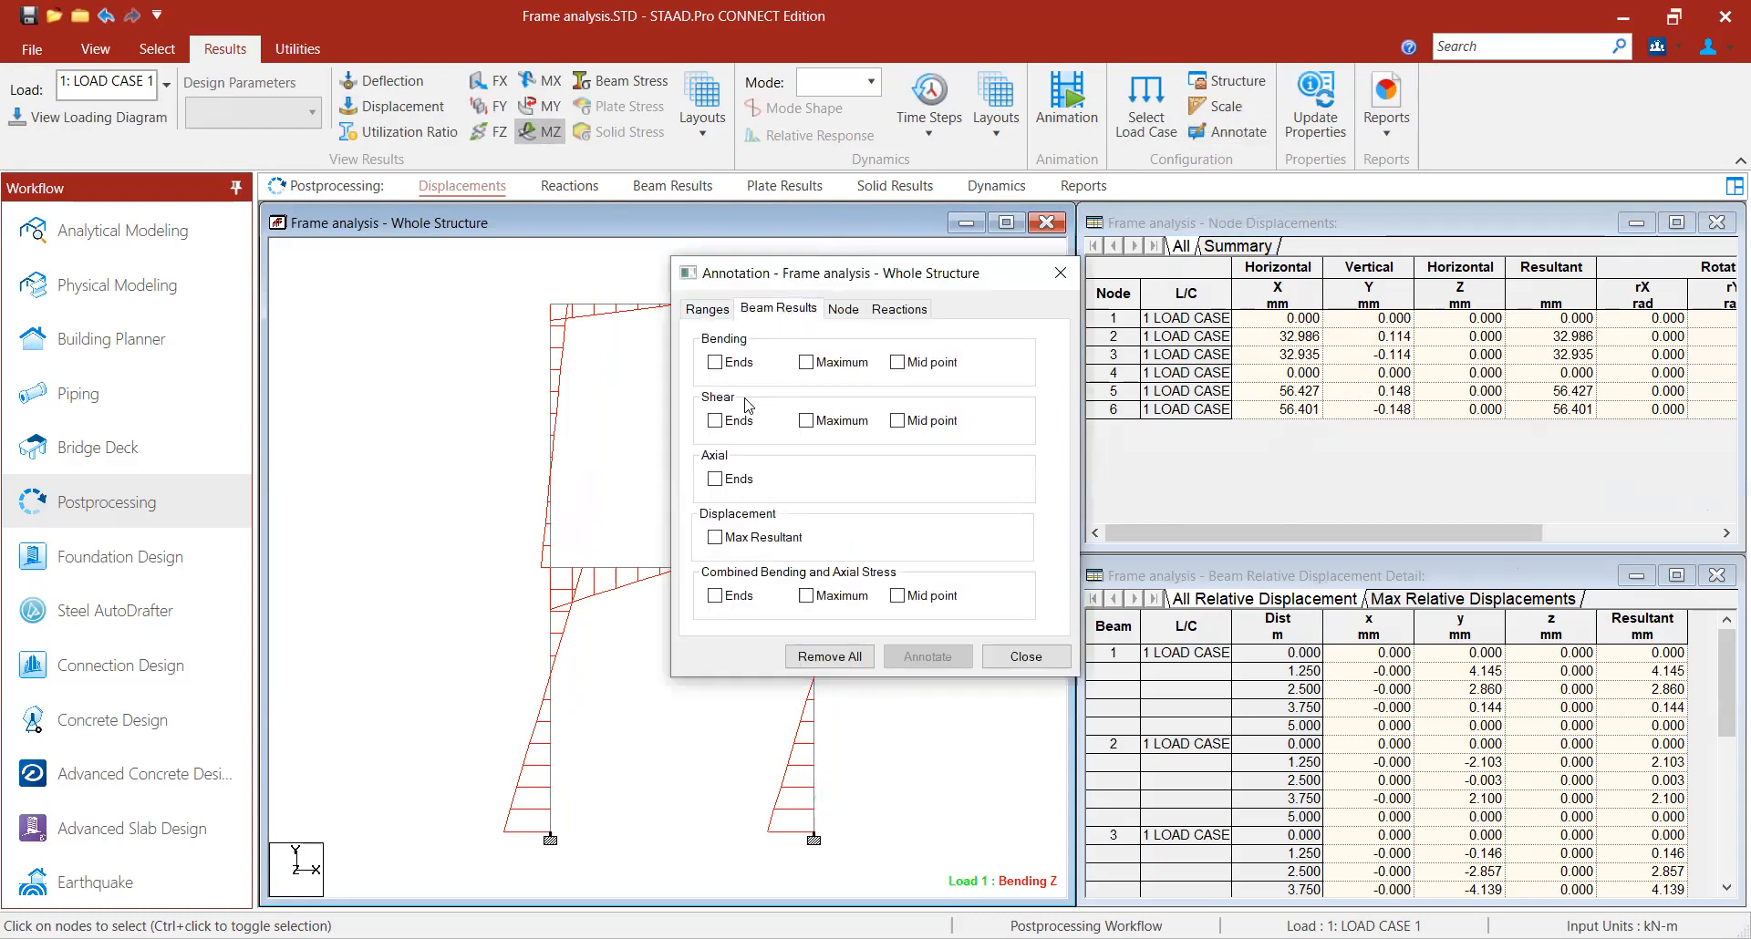
{"action": "left_click", "coordinate": [807, 362]}
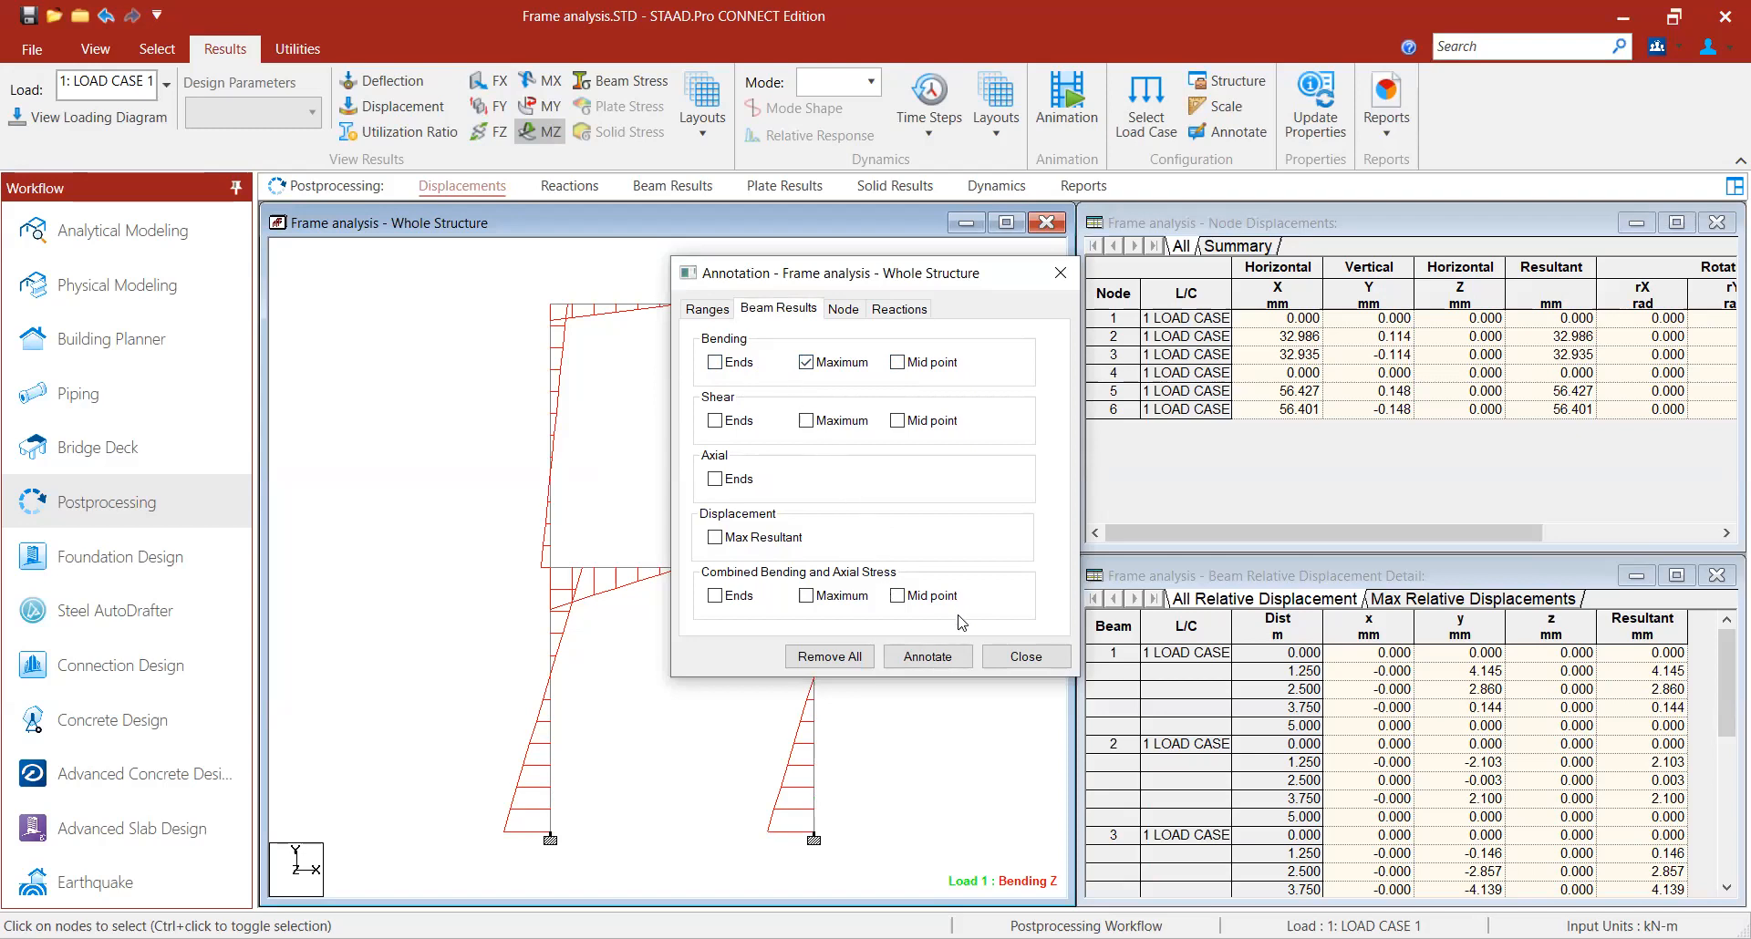
{"action": "left_click", "coordinate": [939, 657]}
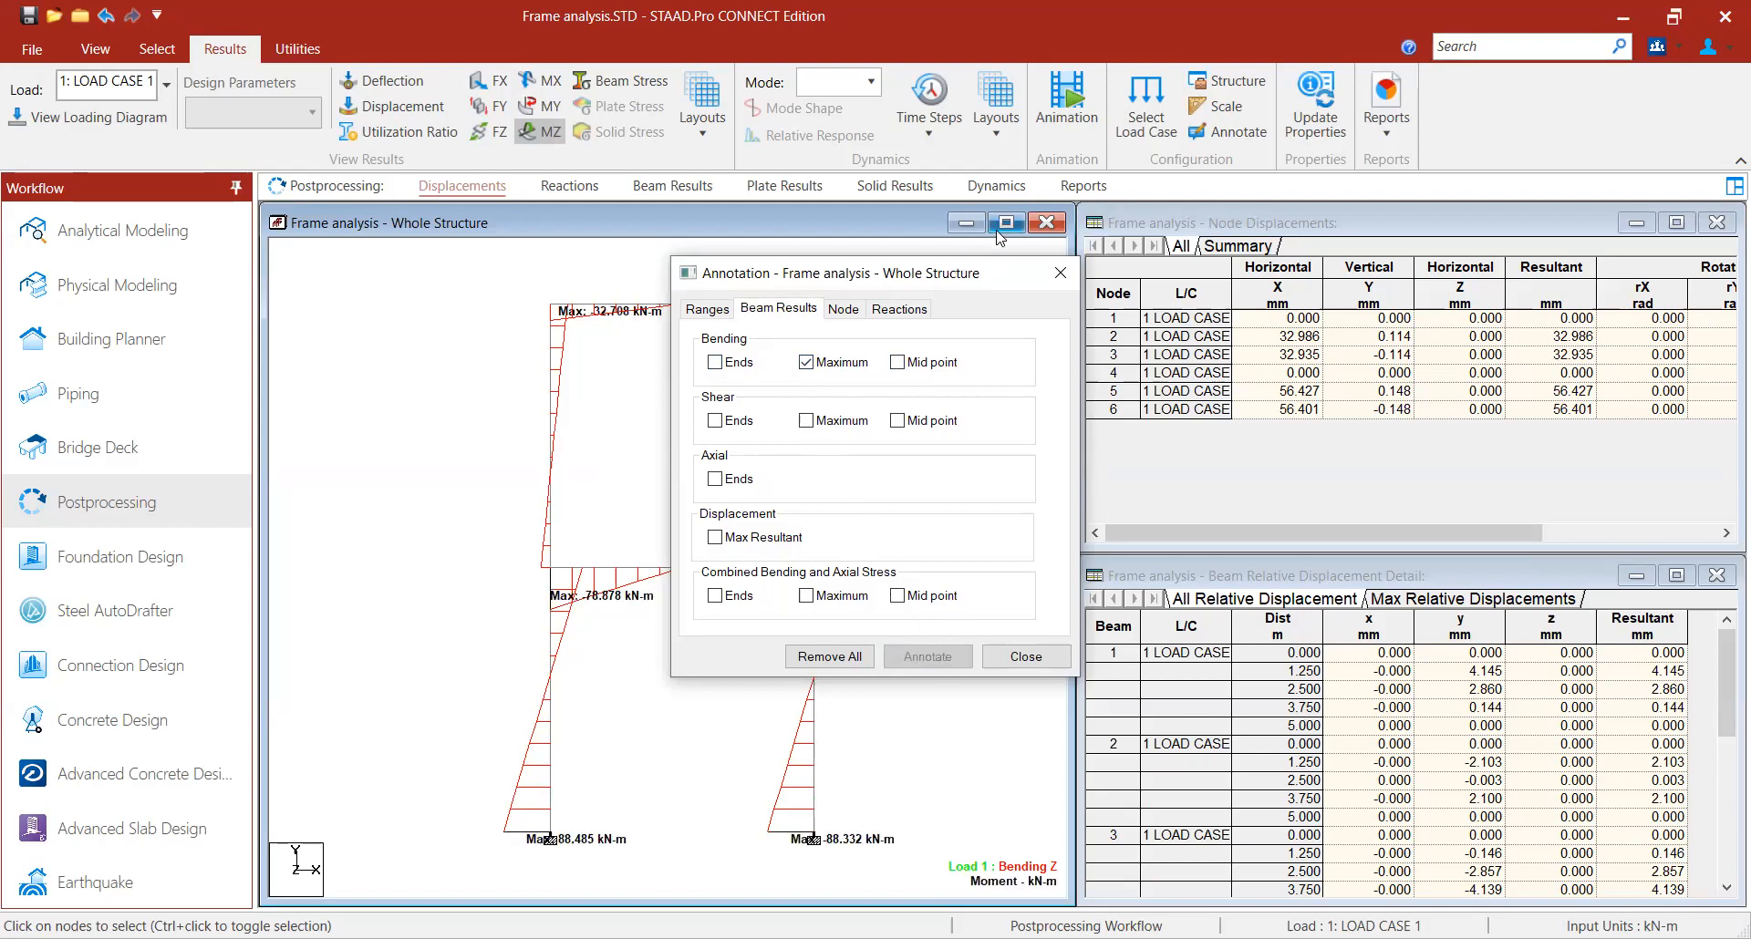
{"action": "left_click", "coordinate": [1055, 272]}
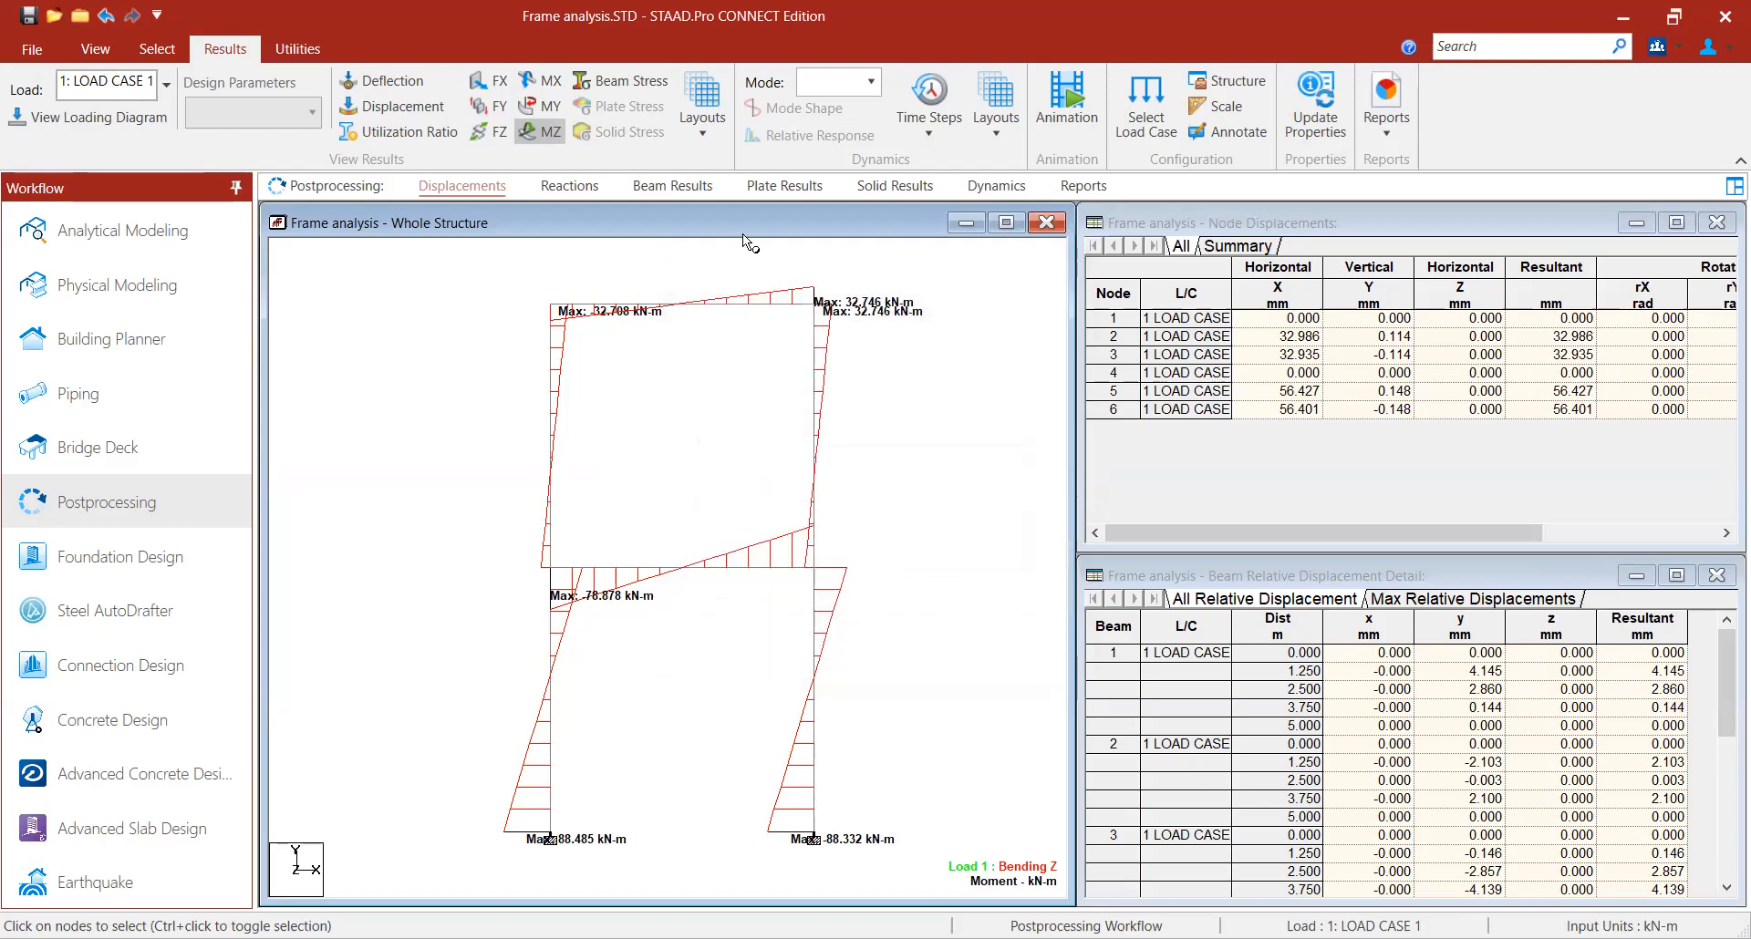
- Switch the diagram to the FX axial force display and scroll through the node displacement table
{"action": "left_click", "coordinate": [545, 132]}
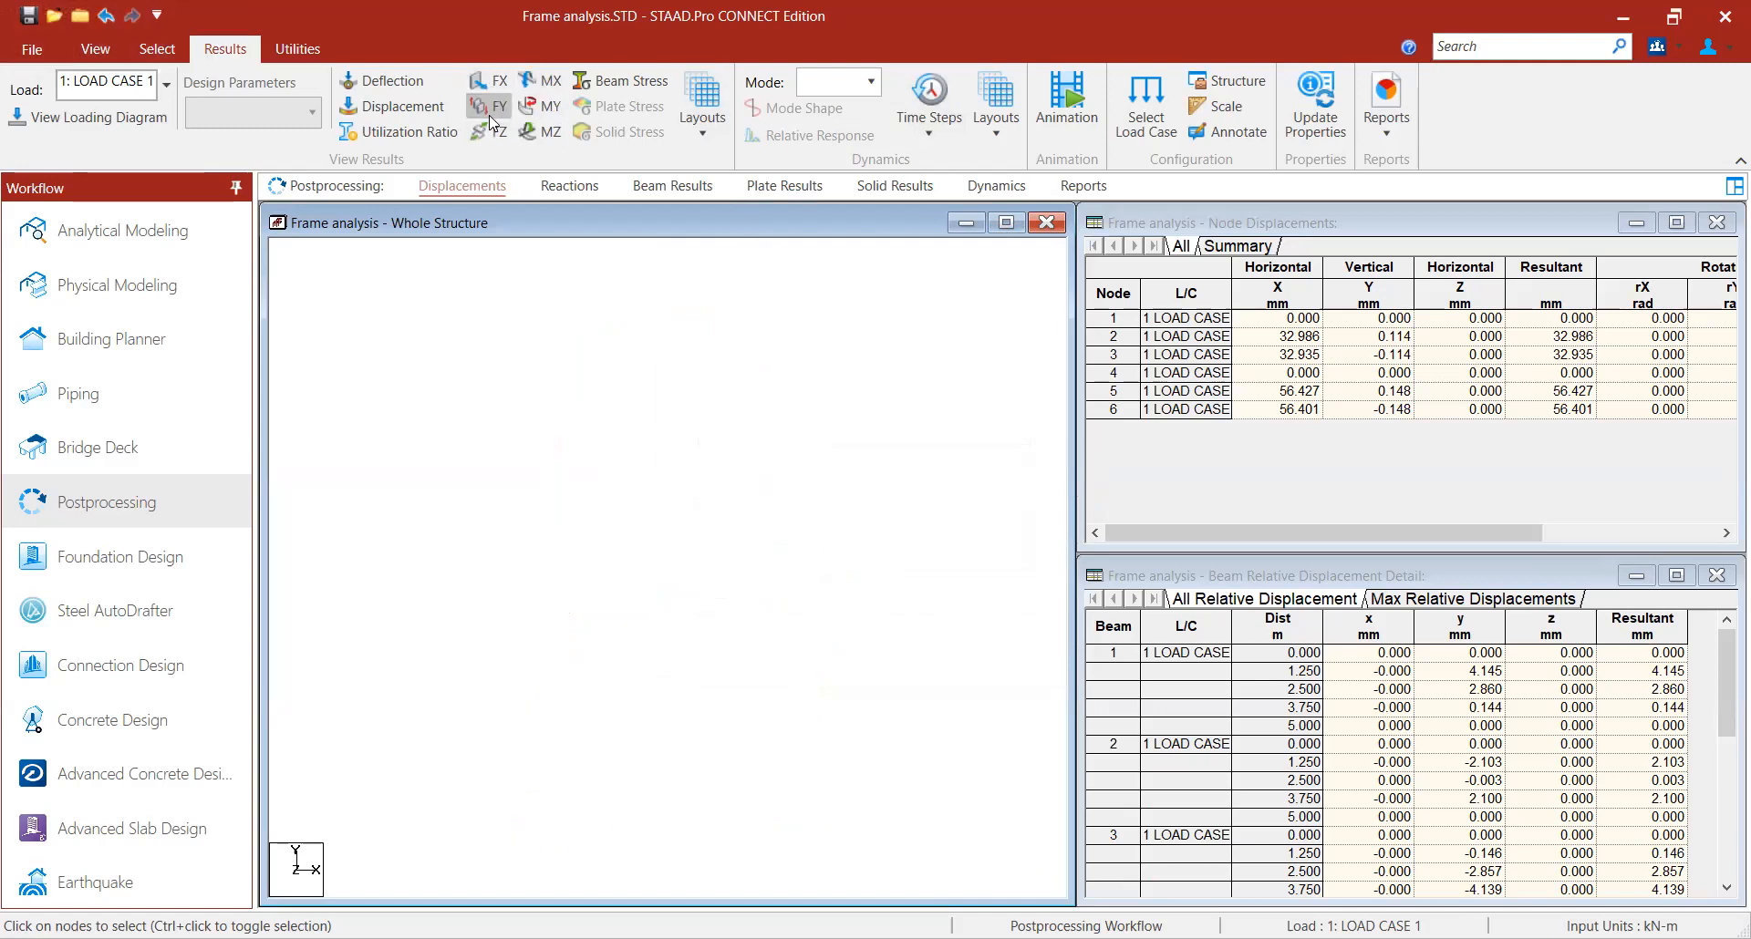
{"action": "left_click", "coordinate": [492, 109]}
{"action": "left_click", "coordinate": [497, 89]}
{"action": "left_click", "coordinate": [499, 107]}
{"action": "left_click", "coordinate": [499, 132]}
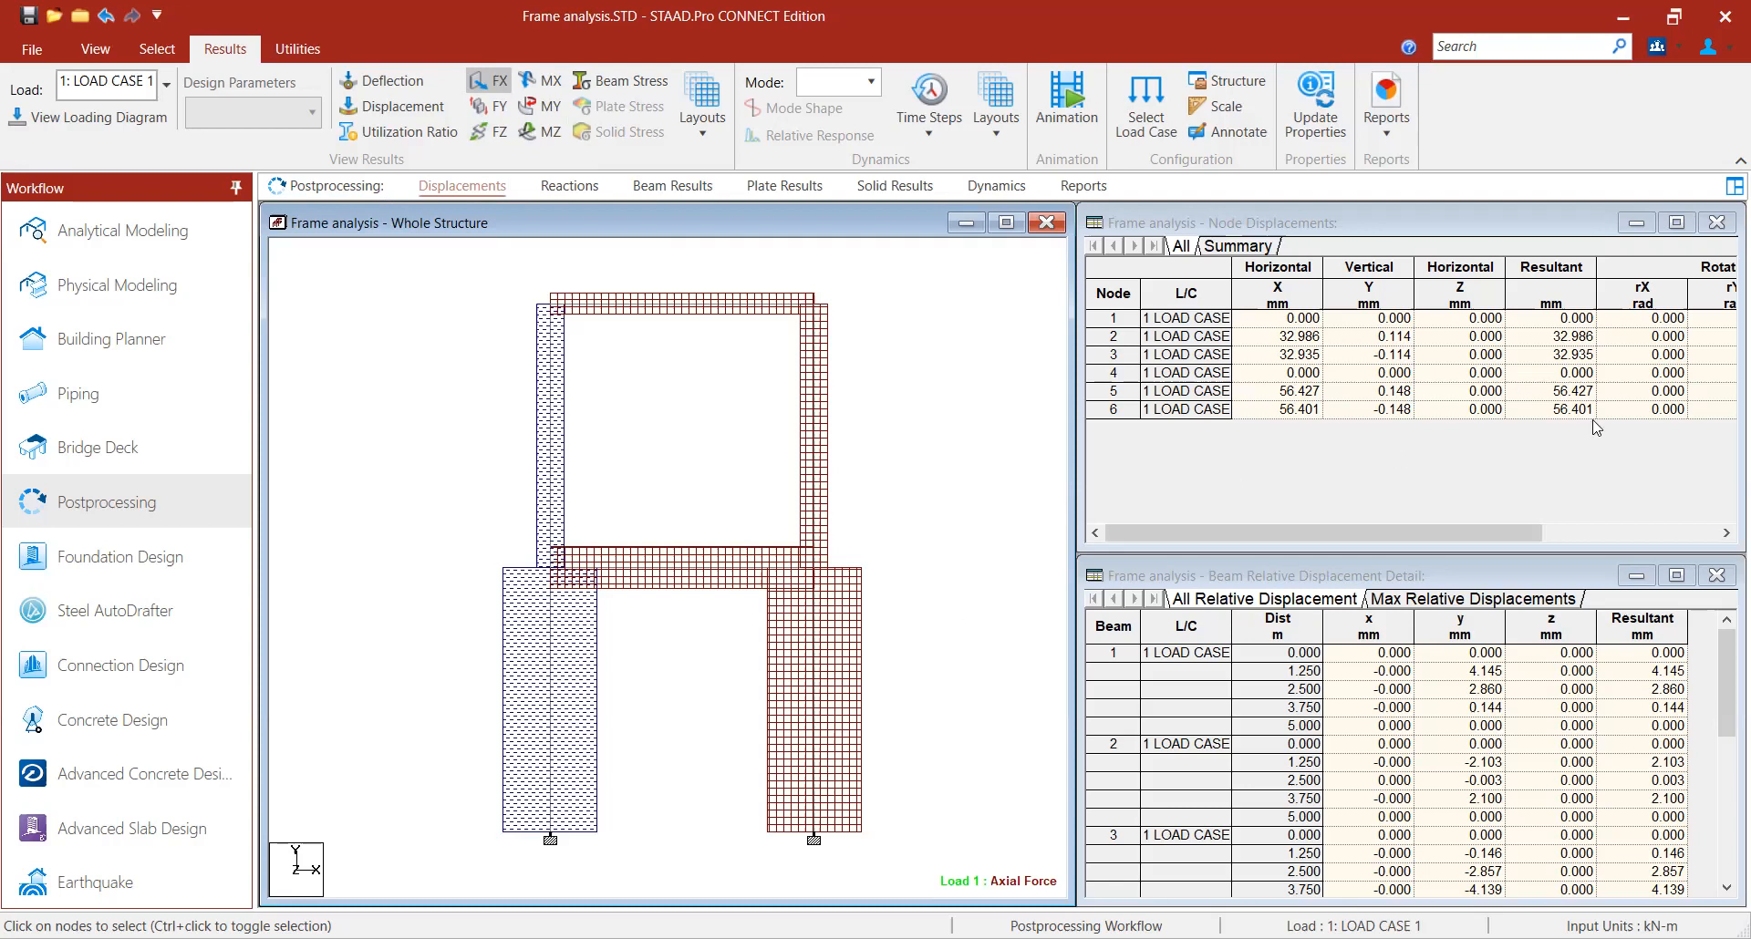
{"action": "left_click", "coordinate": [1725, 534]}
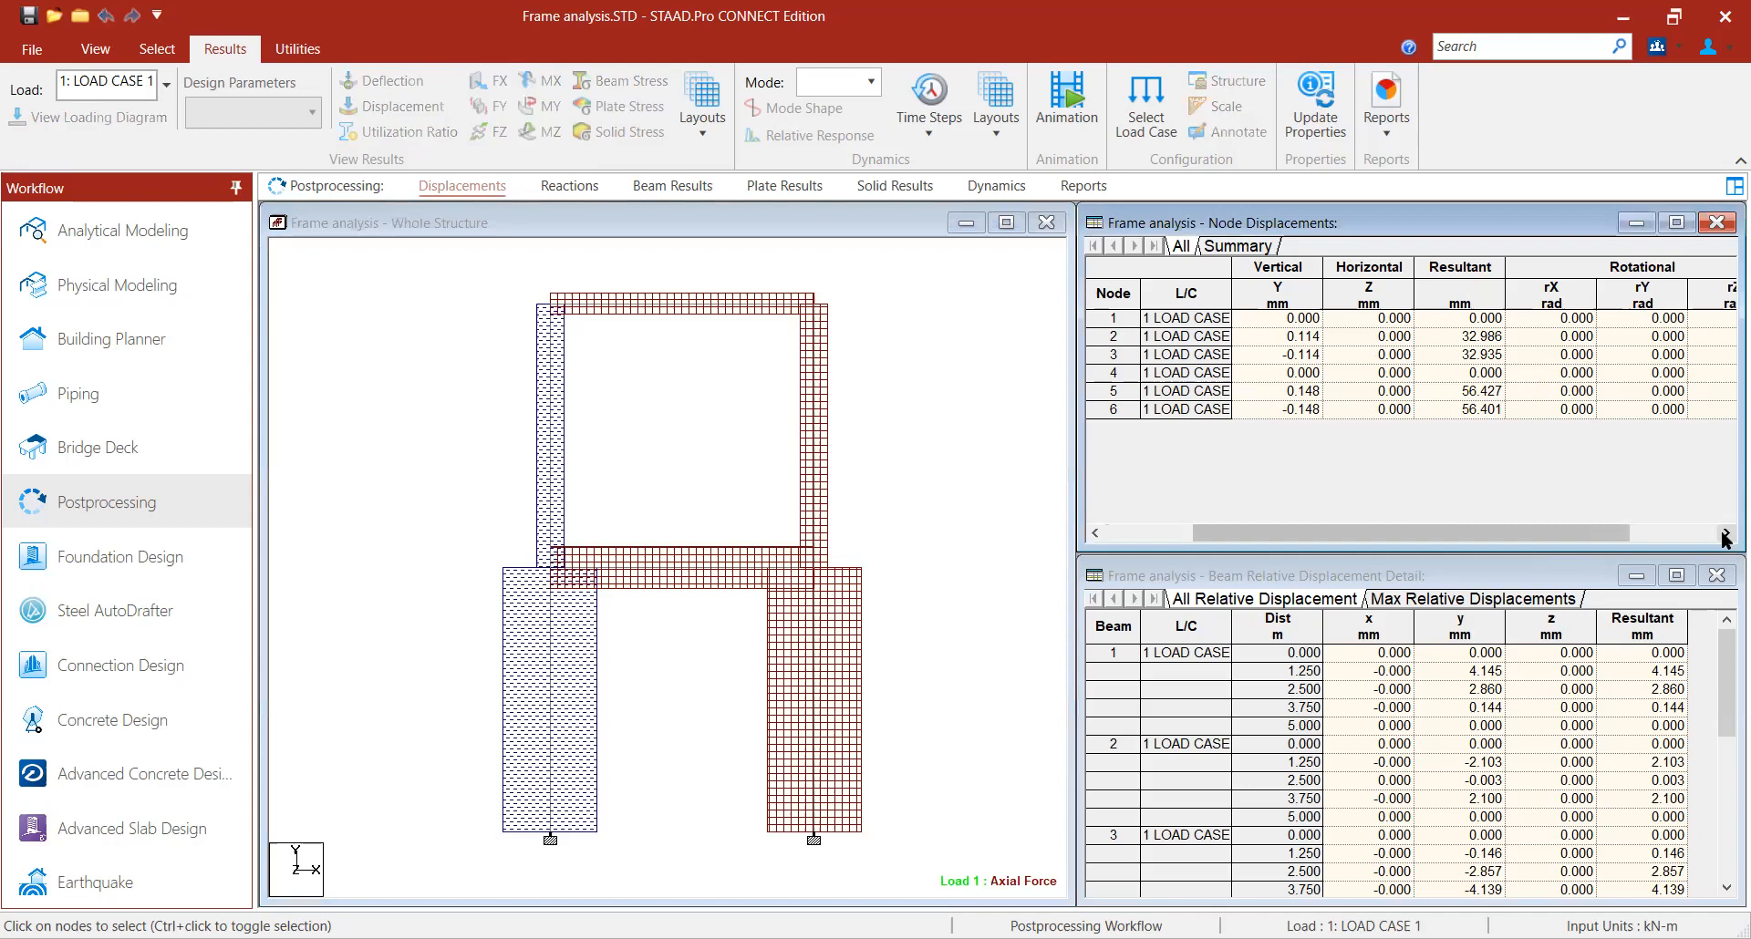